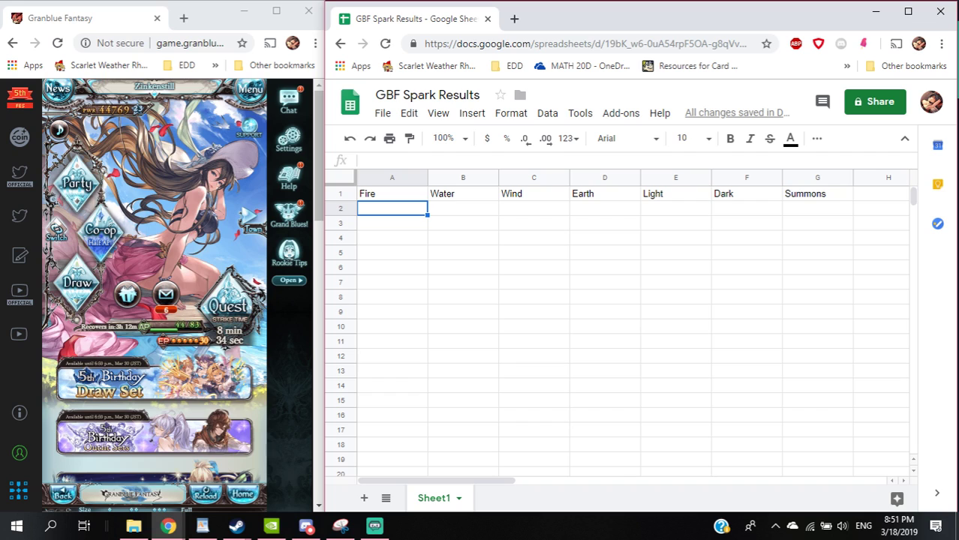
pyautogui.scroll(-10, 154, 285)
pyautogui.scroll(10, 154, 285)
pyautogui.scroll(-5, 154, 286)
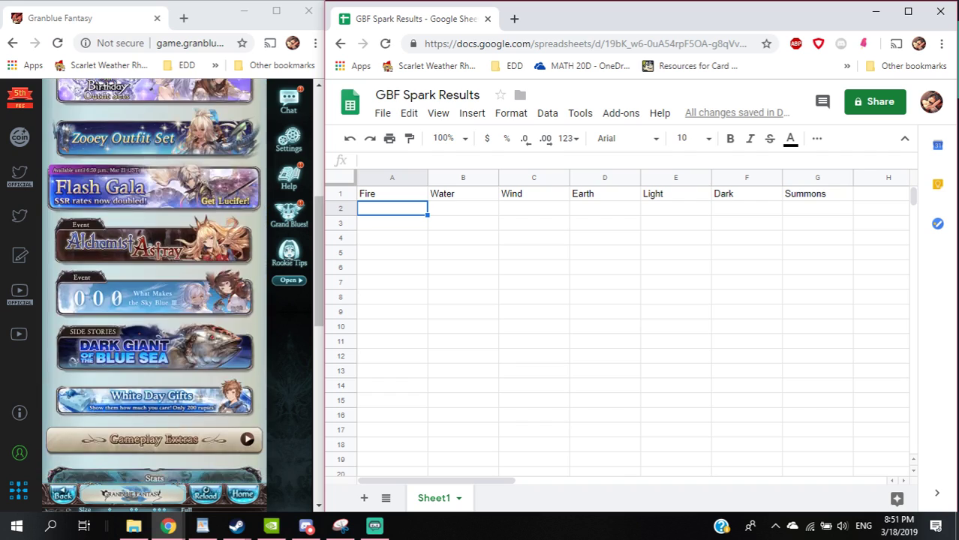
pyautogui.scroll(-3, 154, 285)
pyautogui.scroll(3, 154, 285)
pyautogui.scroll(5, 154, 285)
pyautogui.scroll(-10, 154, 285)
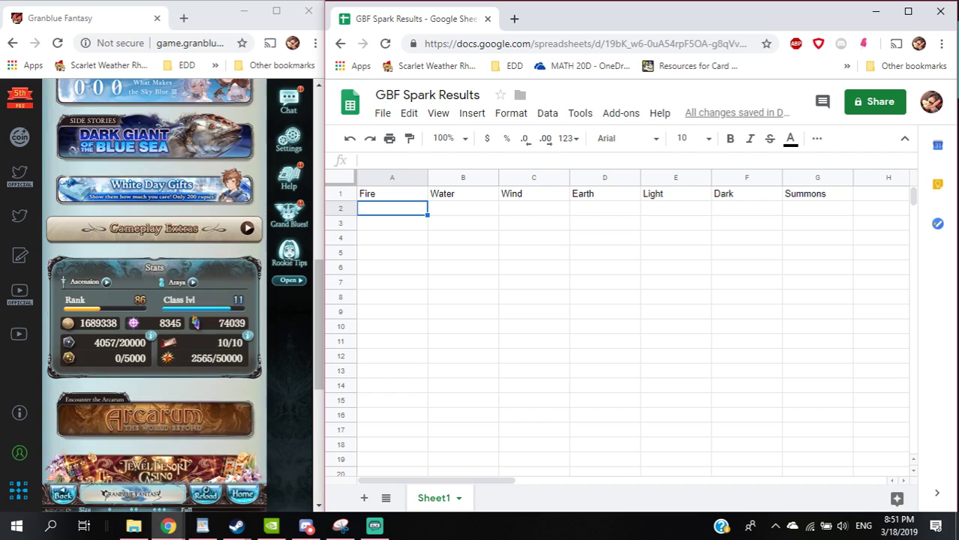
pyautogui.scroll(5, 153, 285)
pyautogui.scroll(5, 153, 285)
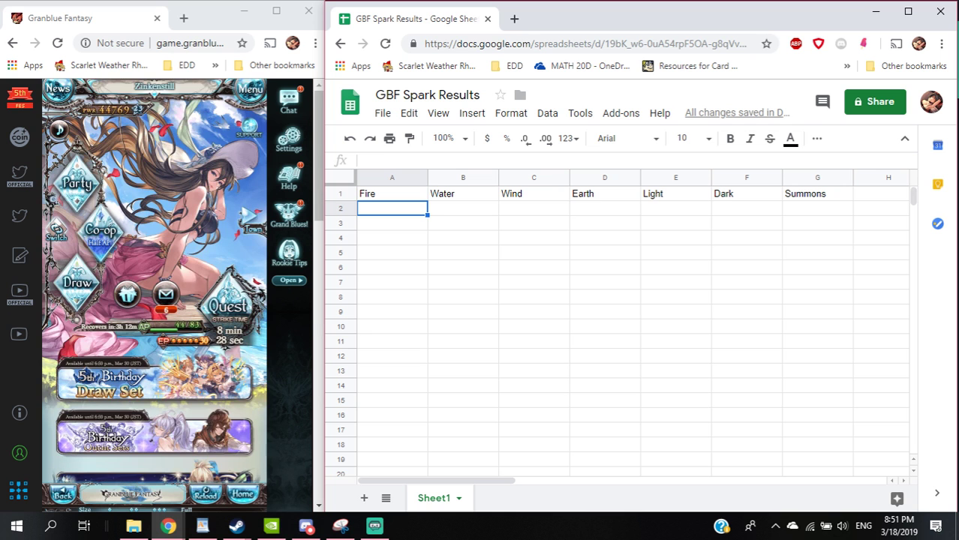
pyautogui.scroll(-10, 153, 285)
pyautogui.scroll(7, 154, 286)
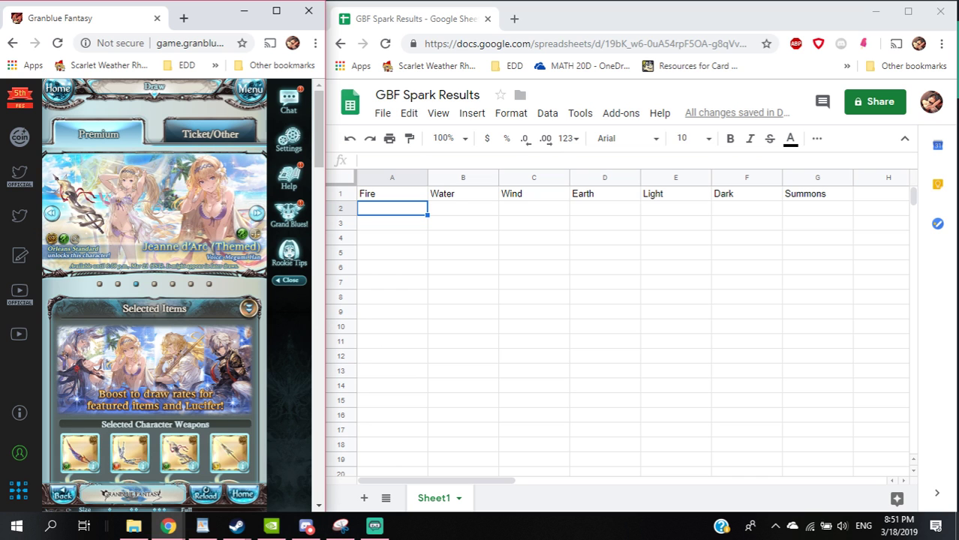
# Set the game's Music Quality to Standard in Sound settings, then restore the window width.
pyautogui.moveTo(325, 409); pyautogui.dragTo(538, 409)
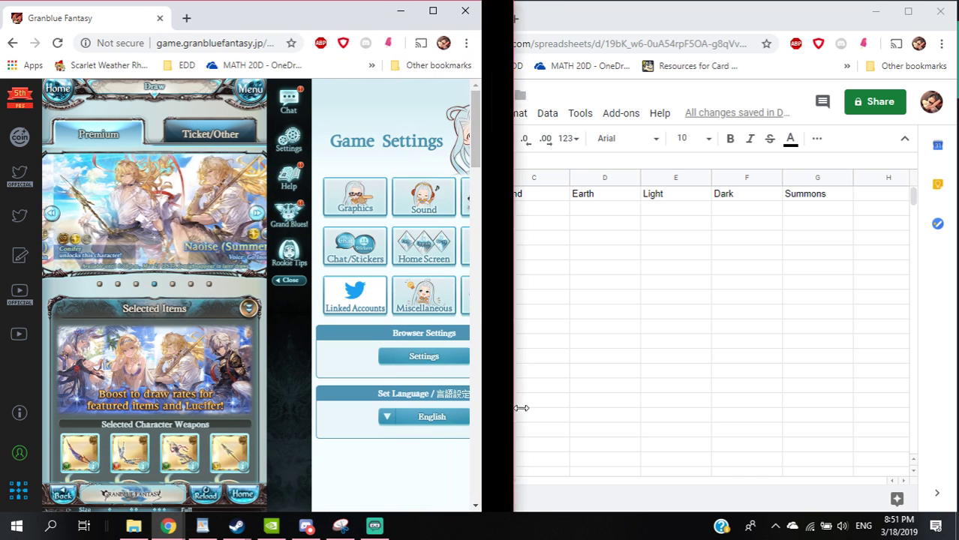
pyautogui.click(424, 198)
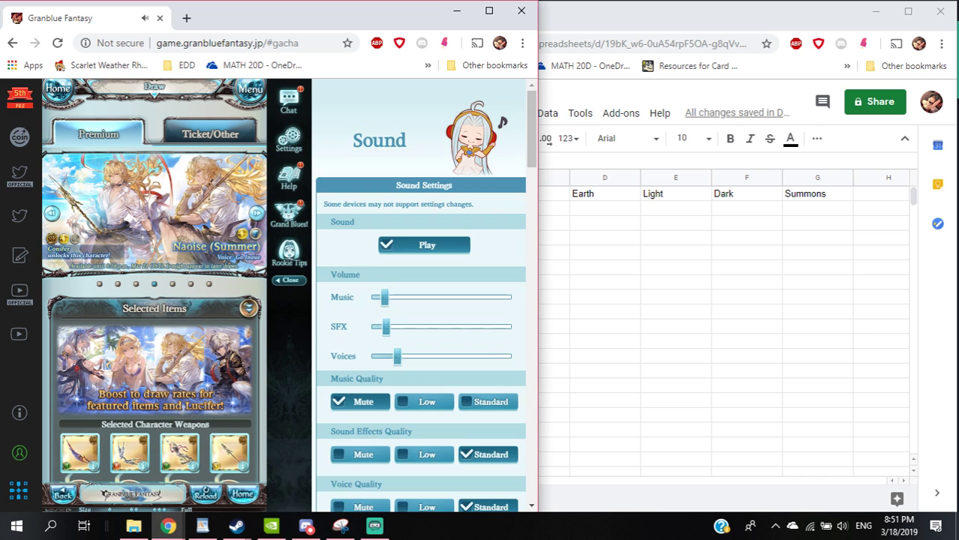
pyautogui.click(488, 402)
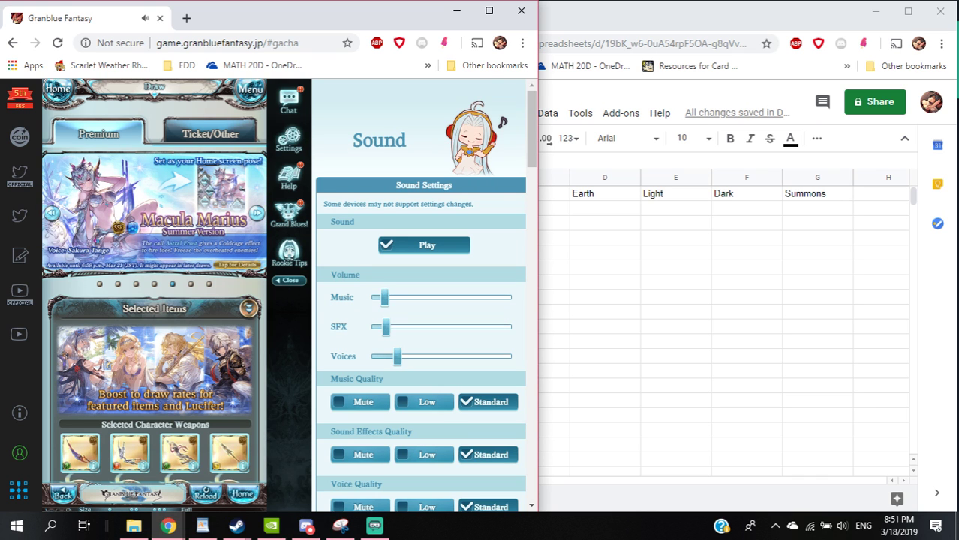
pyautogui.click(290, 280)
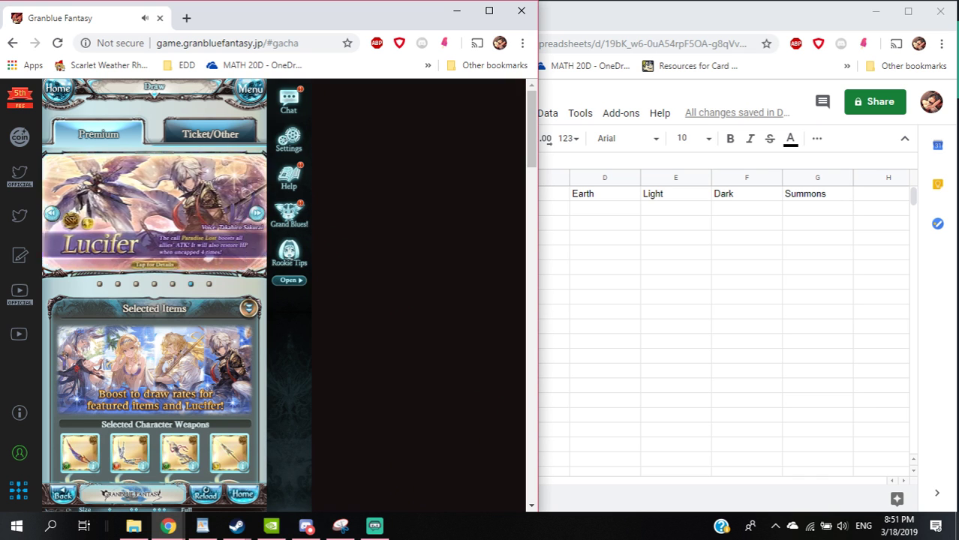
pyautogui.moveTo(538, 306); pyautogui.dragTo(323, 307)
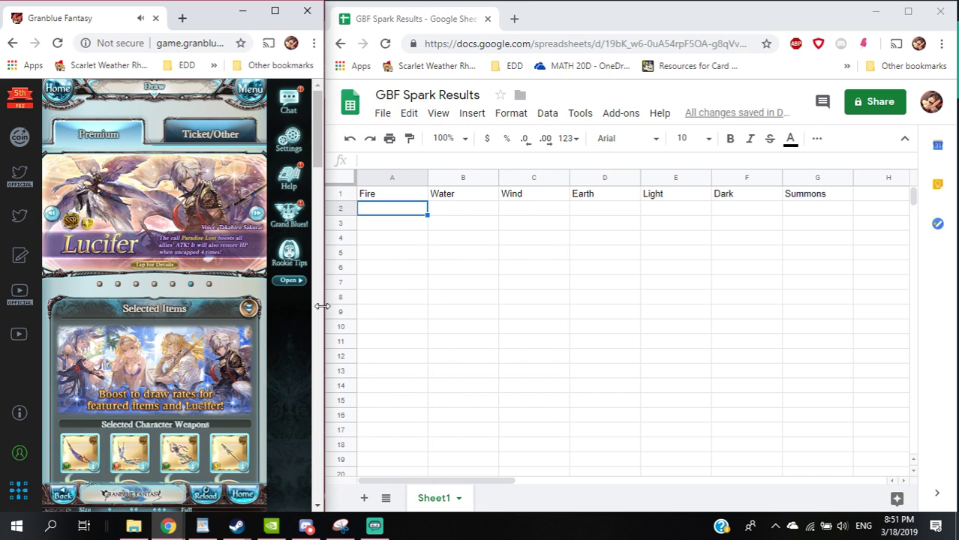
pyautogui.scroll(-3, 154, 281)
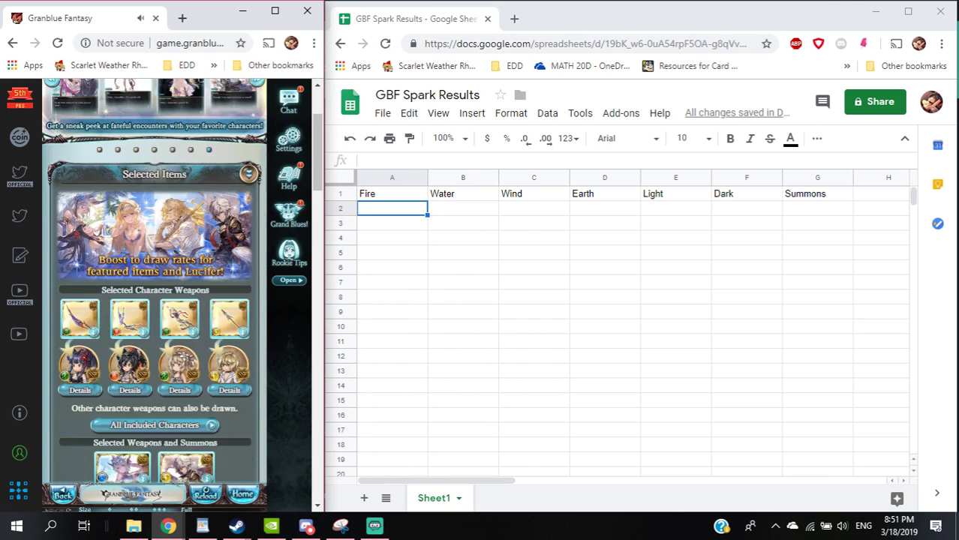
pyautogui.scroll(-5, 154, 282)
pyautogui.scroll(-3, 154, 281)
pyautogui.scroll(-3, 154, 282)
pyautogui.scroll(5, 154, 282)
pyautogui.scroll(3, 154, 281)
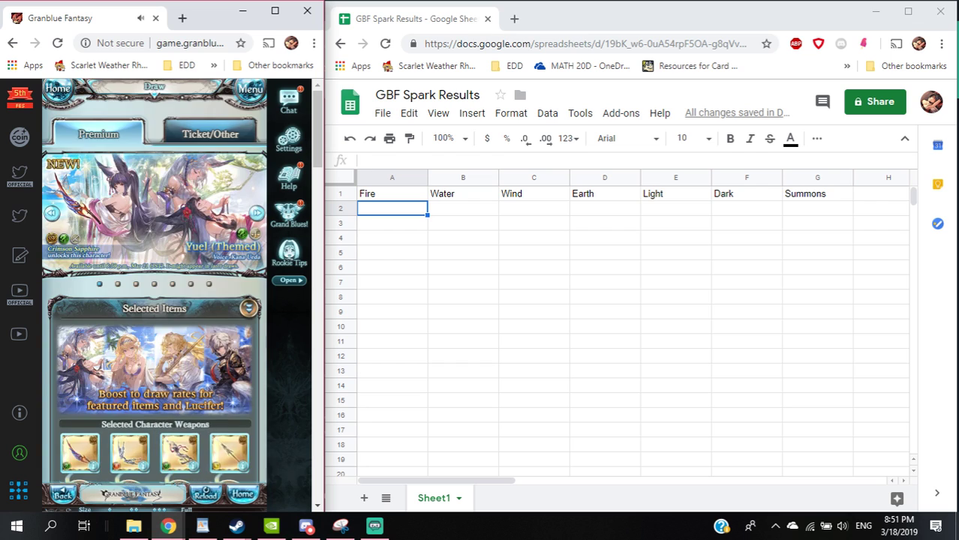
pyautogui.scroll(-5, 154, 282)
pyautogui.scroll(-3, 154, 282)
pyautogui.scroll(3, 154, 281)
pyautogui.scroll(3, 154, 282)
pyautogui.scroll(-1, 154, 281)
pyautogui.scroll(3, 154, 281)
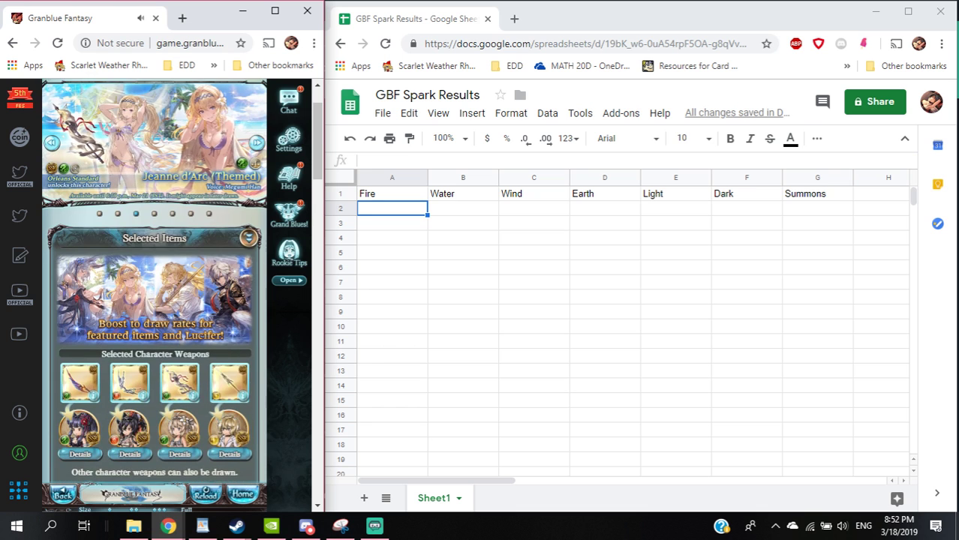
pyautogui.scroll(1, 153, 282)
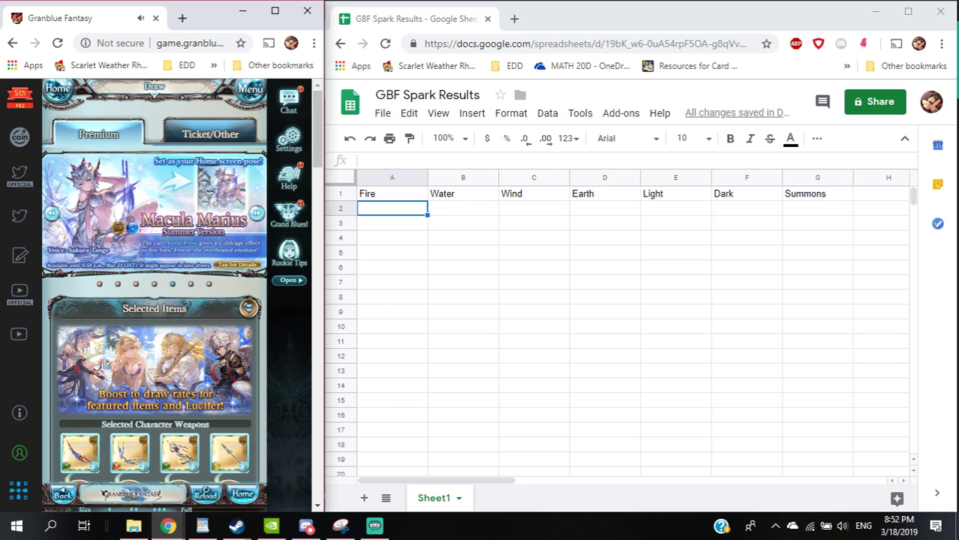
# Switch from the game to the spreadsheet and back, then bring the Streamlabs OBS stream forward.
pyautogui.hotkey('alt', 'Tab')
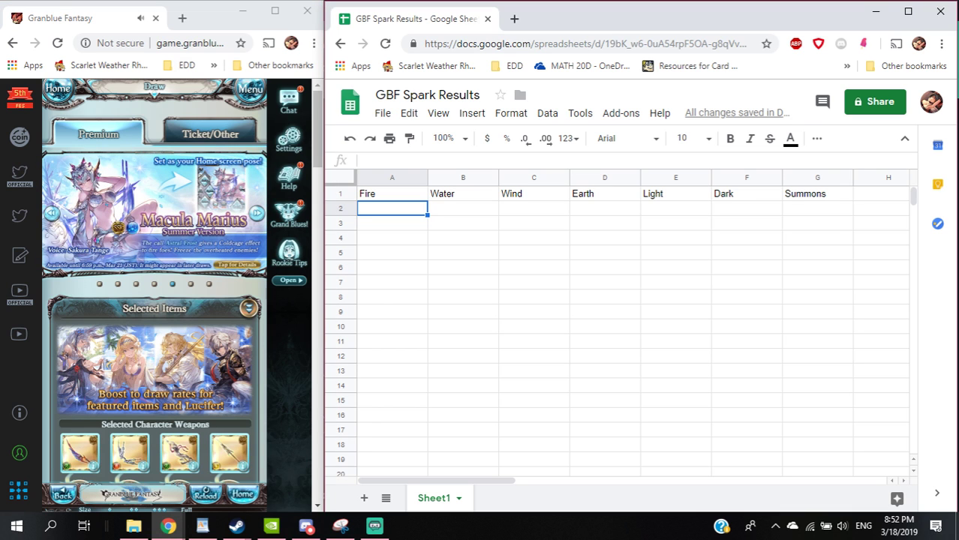
pyautogui.hotkey('alt', 'Tab')
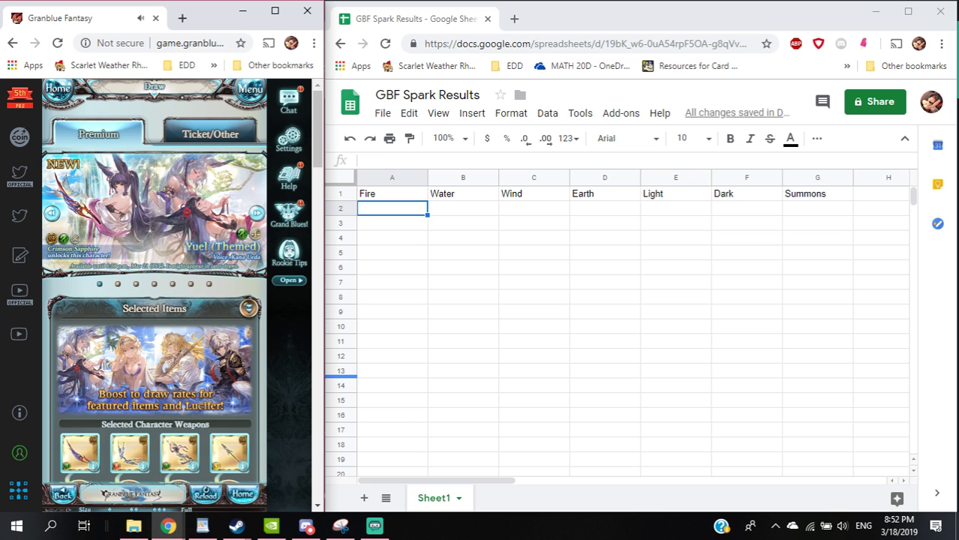
pyautogui.scroll(-3, 154, 282)
pyautogui.scroll(-3, 155, 282)
pyautogui.scroll(5, 155, 282)
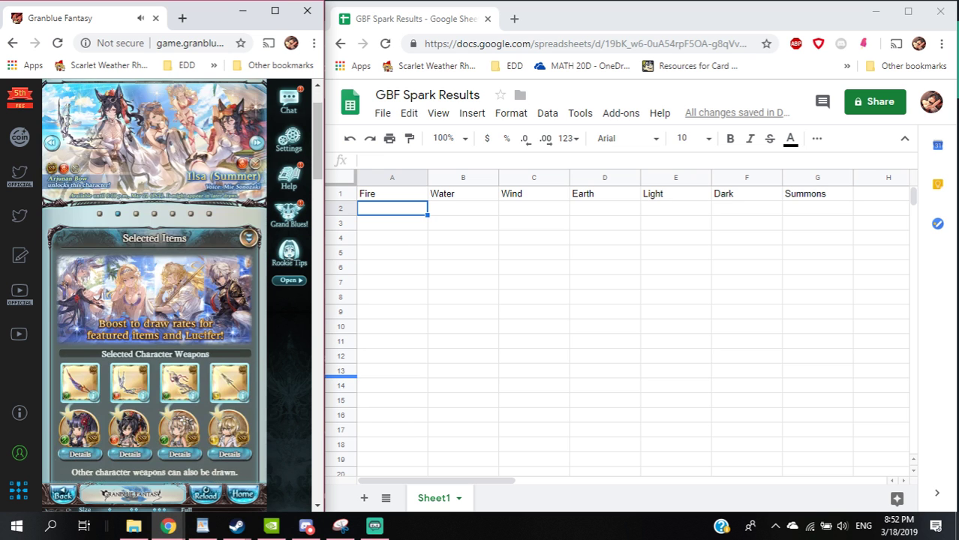
pyautogui.click(375, 526)
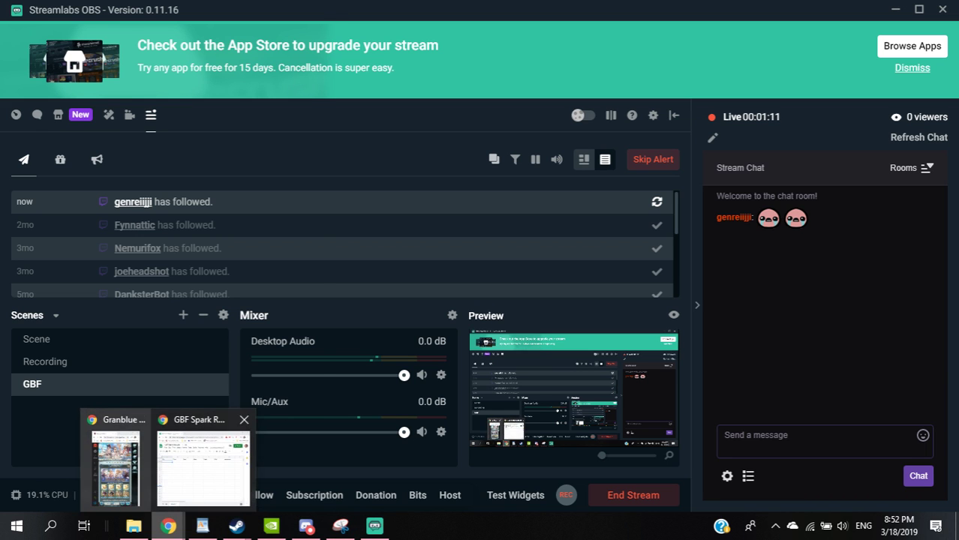
# Bring the Granblue game window forward, then the GBF Spark Results spreadsheet.
pyautogui.click(113, 462)
pyautogui.hotkey('alt', 'Tab')
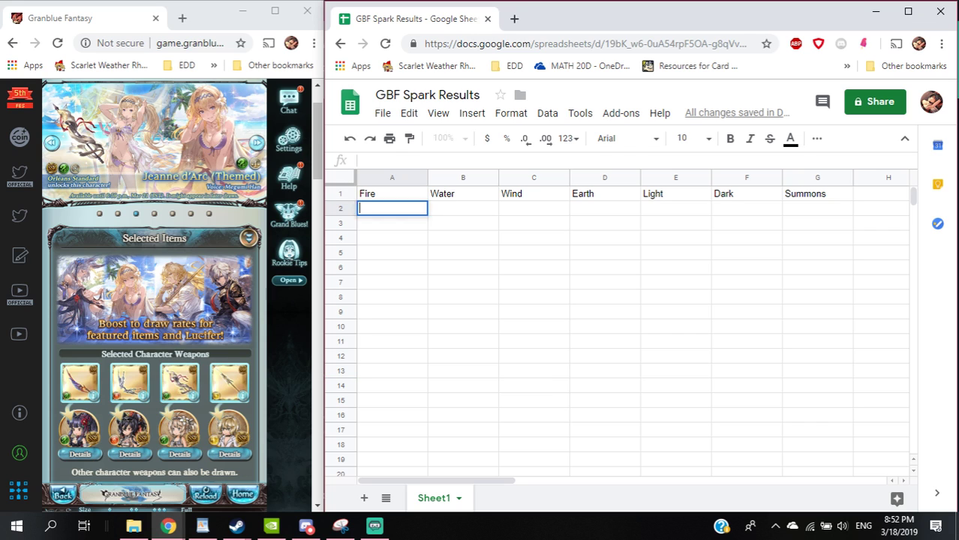
# Move along row 2 of the sheet toward column G, then return to cell A2.
pyautogui.press('Right')
pyautogui.press('Right')
pyautogui.press('Right')
pyautogui.press('Right')
pyautogui.press('Right')
pyautogui.press('Right')
pyautogui.press('Home')
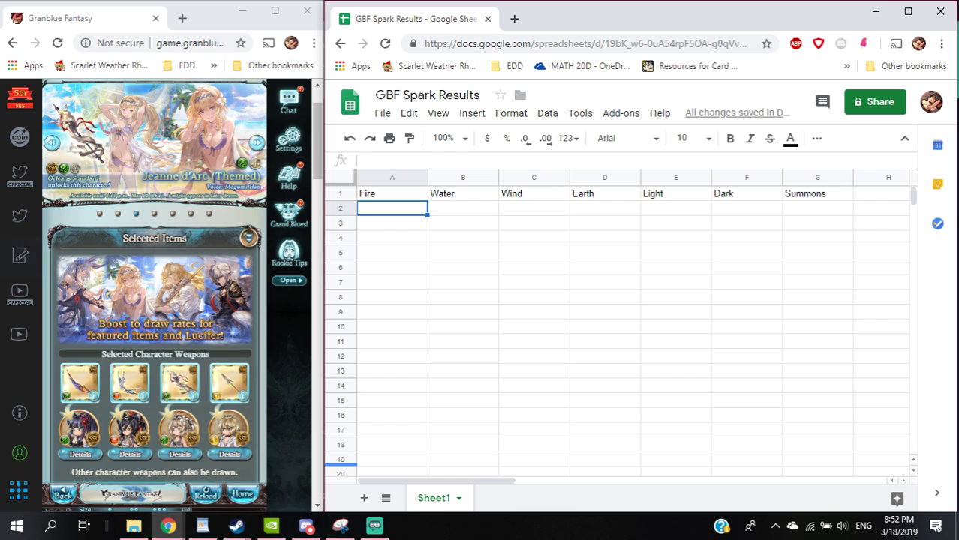
pyautogui.scroll(-3, 154, 281)
pyautogui.scroll(3, 155, 282)
pyautogui.scroll(1, 155, 281)
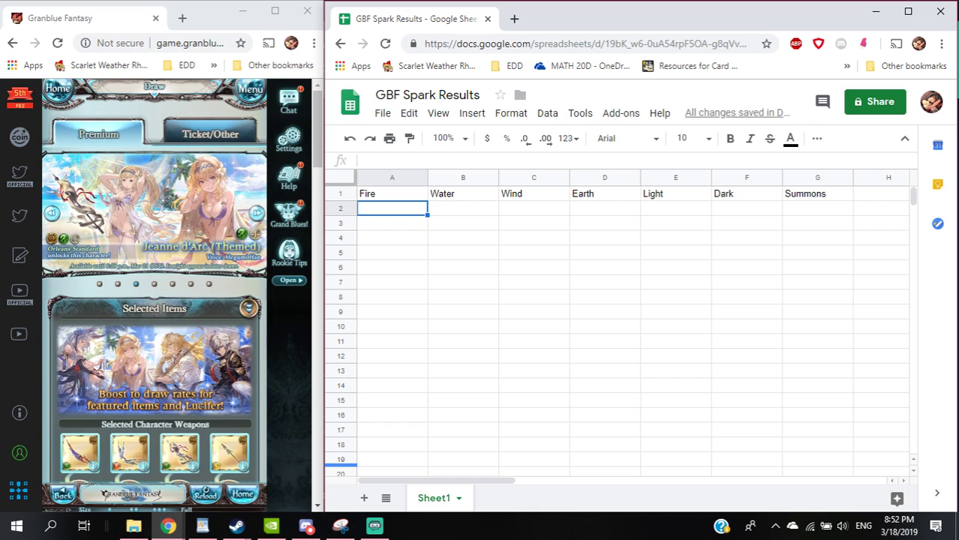
pyautogui.scroll(-5, 154, 281)
pyautogui.scroll(4, 155, 281)
# Switch to Discord and open the #draws-drops-salt channel.
pyautogui.click(306, 526)
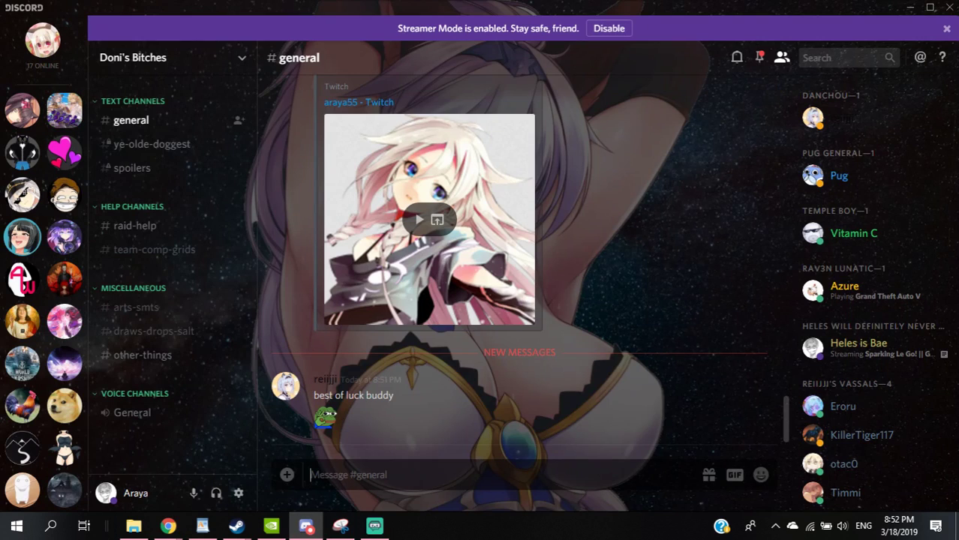
pyautogui.click(154, 331)
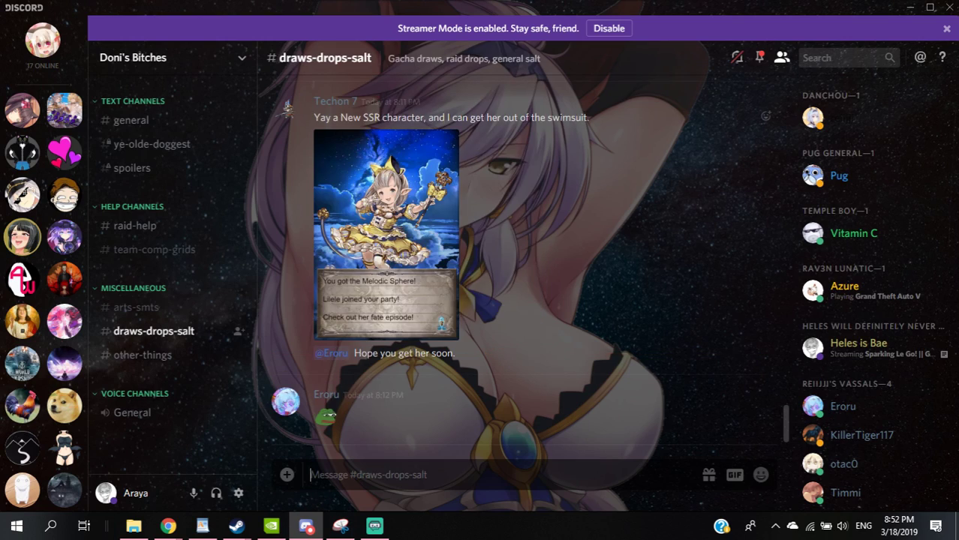
pyautogui.scroll(5, 286, 218)
pyautogui.scroll(5, 286, 219)
pyautogui.scroll(5, 286, 218)
pyautogui.scroll(5, 286, 218)
pyautogui.scroll(5, 518, 262)
pyautogui.scroll(5, 518, 262)
pyautogui.scroll(5, 518, 263)
pyautogui.scroll(5, 518, 263)
pyautogui.scroll(5, 518, 263)
pyautogui.scroll(5, 518, 262)
pyautogui.scroll(5, 518, 263)
pyautogui.scroll(5, 518, 263)
pyautogui.scroll(5, 518, 263)
pyautogui.scroll(5, 518, 263)
pyautogui.scroll(5, 518, 262)
pyautogui.scroll(5, 518, 263)
pyautogui.scroll(5, 518, 263)
pyautogui.scroll(5, 518, 262)
pyautogui.scroll(5, 517, 263)
pyautogui.scroll(5, 518, 262)
pyautogui.scroll(5, 518, 263)
pyautogui.scroll(5, 518, 263)
pyautogui.scroll(5, 518, 262)
pyautogui.scroll(5, 518, 263)
pyautogui.scroll(5, 518, 263)
pyautogui.scroll(5, 518, 263)
pyautogui.scroll(5, 518, 263)
pyautogui.scroll(5, 518, 262)
pyautogui.scroll(5, 518, 263)
pyautogui.scroll(5, 518, 263)
pyautogui.scroll(5, 518, 262)
pyautogui.scroll(5, 518, 263)
pyautogui.scroll(5, 518, 262)
pyautogui.scroll(5, 518, 263)
pyautogui.scroll(5, 518, 262)
pyautogui.scroll(5, 518, 262)
pyautogui.scroll(5, 518, 262)
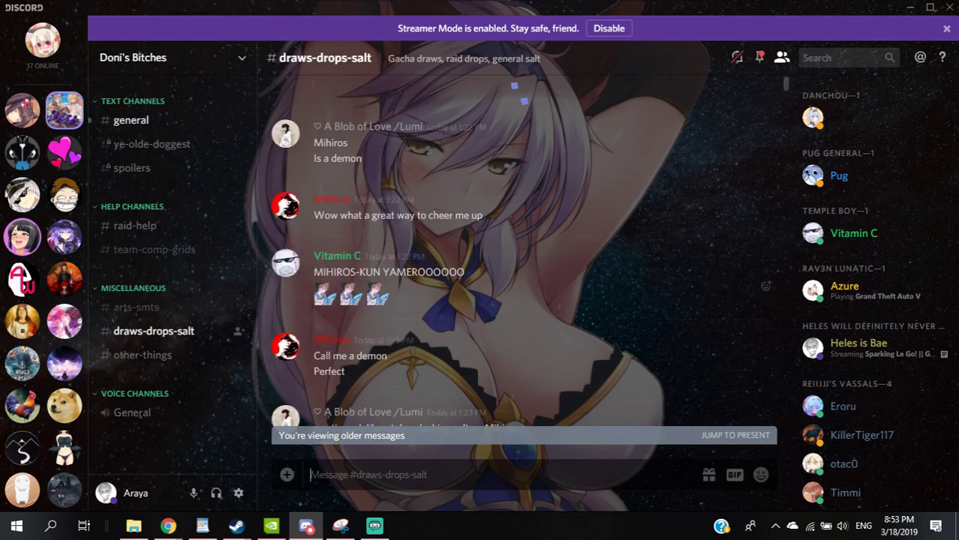
pyautogui.scroll(5, 517, 263)
pyautogui.scroll(5, 517, 262)
pyautogui.scroll(5, 518, 262)
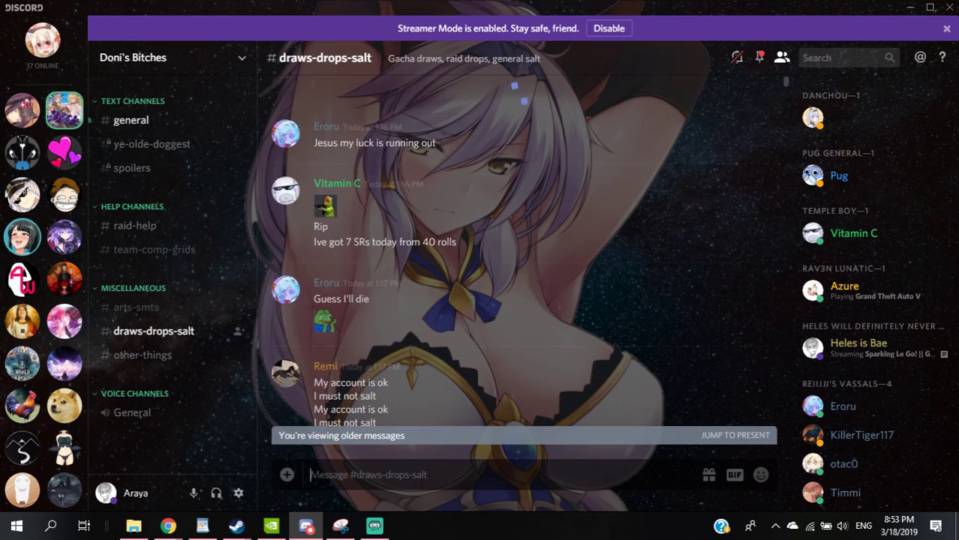
pyautogui.scroll(5, 517, 263)
pyautogui.scroll(5, 518, 262)
pyautogui.scroll(5, 517, 262)
pyautogui.scroll(5, 518, 263)
pyautogui.scroll(5, 518, 263)
pyautogui.scroll(5, 518, 262)
pyautogui.scroll(5, 518, 263)
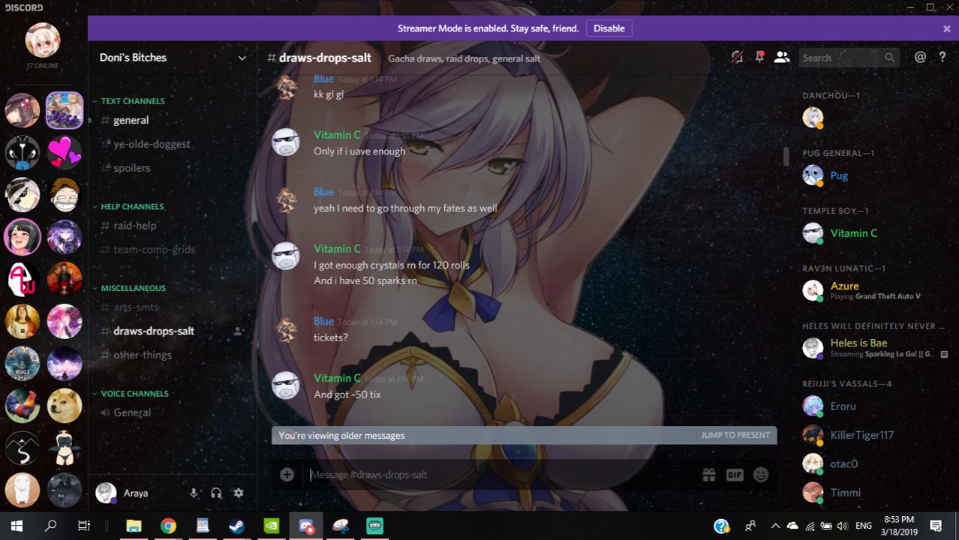
# Run a name search of the Discord server's messages, then clear it.
pyautogui.hotkey('ctrl', 'f')
pyautogui.write('ara')
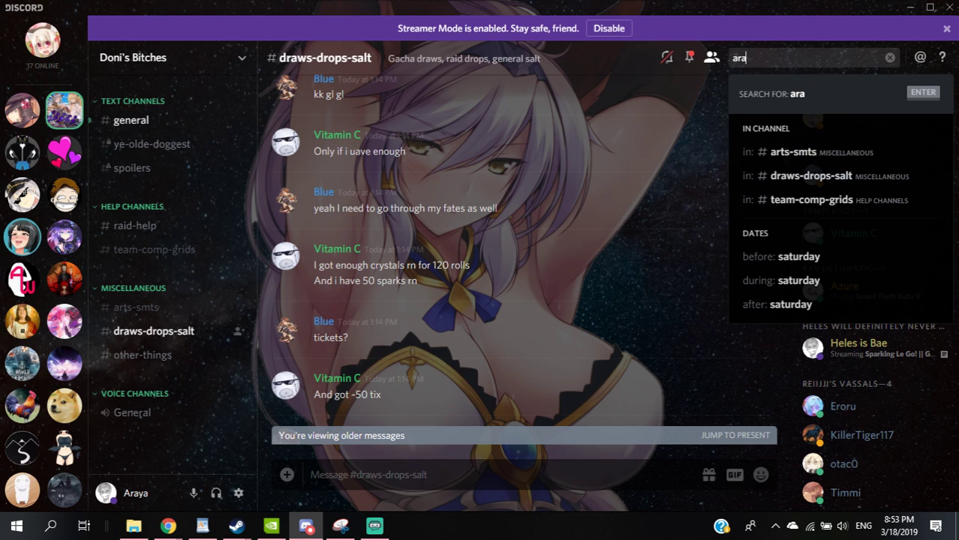
pyautogui.write('ya')
pyautogui.press('Return')
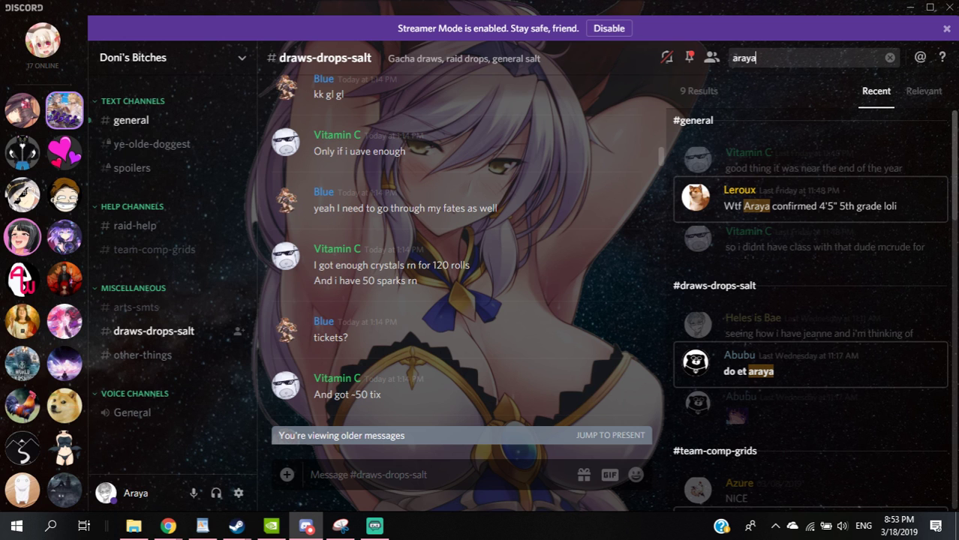
pyautogui.scroll(-3, 810, 301)
pyautogui.scroll(-1, 811, 300)
pyautogui.scroll(-1, 810, 300)
pyautogui.scroll(-2, 811, 300)
pyautogui.scroll(-3, 811, 300)
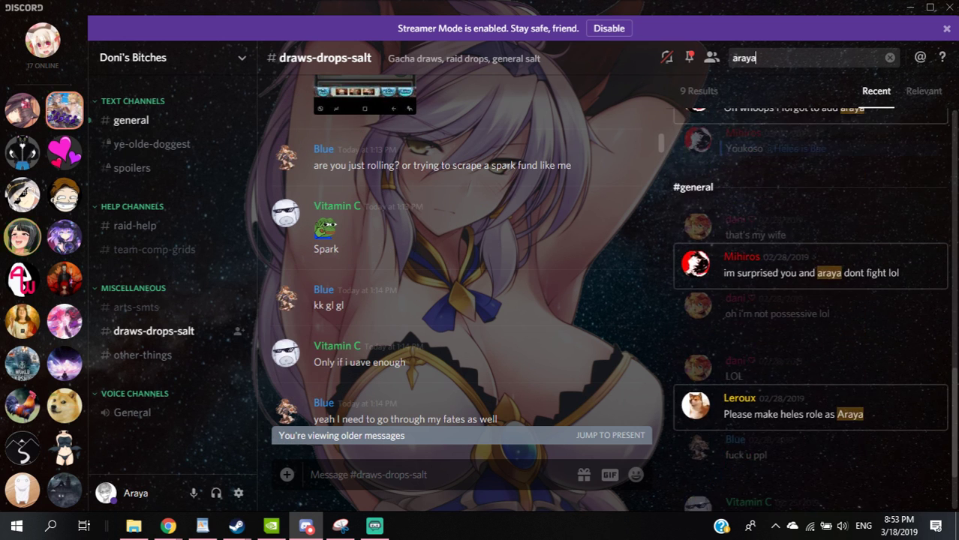
pyautogui.scroll(4, 811, 301)
pyautogui.scroll(-5, 811, 300)
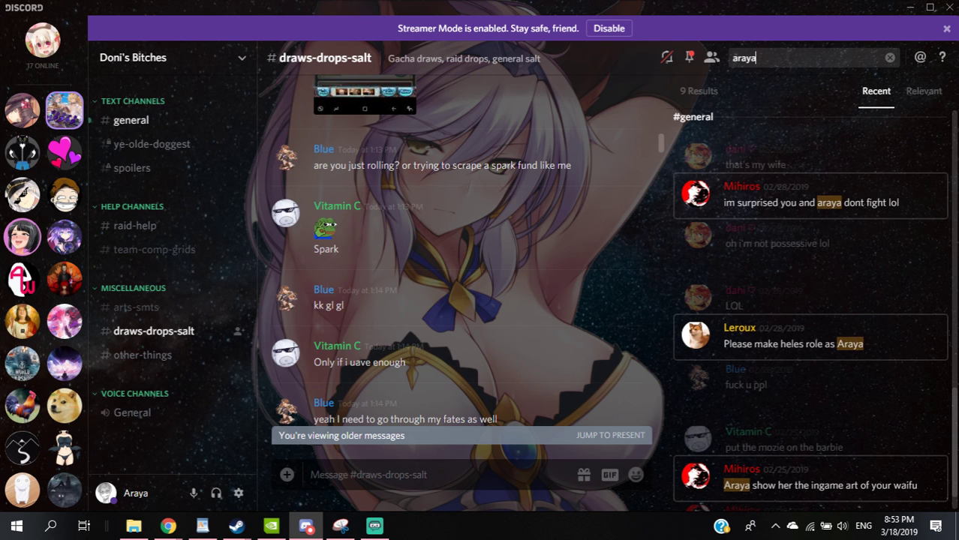
pyautogui.scroll(-1, 810, 300)
pyautogui.scroll(5, 811, 300)
pyautogui.scroll(5, 810, 300)
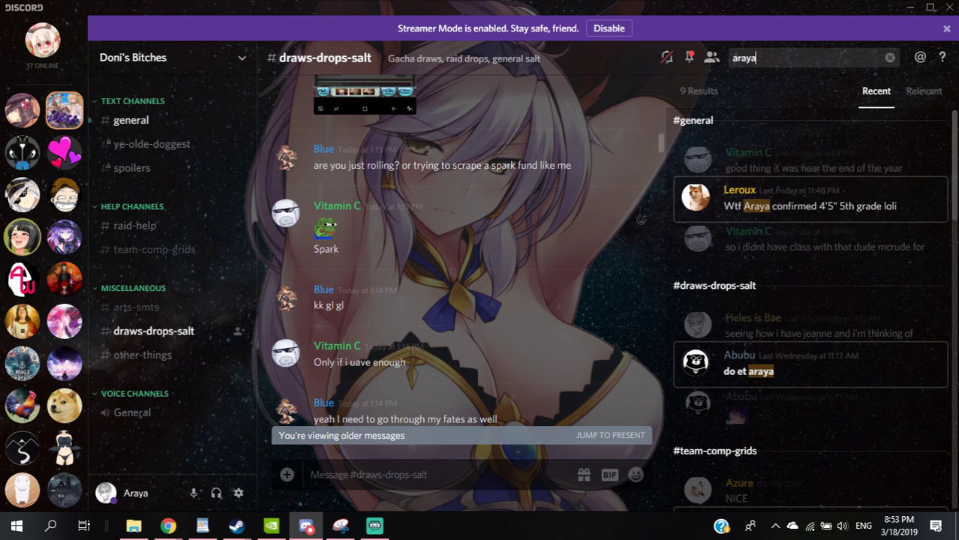
pyautogui.scroll(3, 462, 255)
pyautogui.scroll(3, 462, 255)
pyautogui.scroll(3, 462, 255)
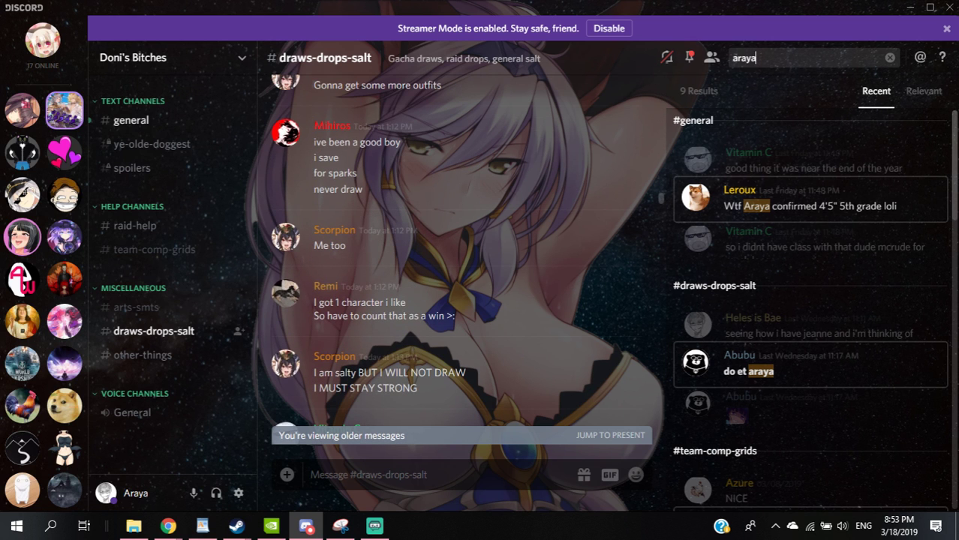
pyautogui.press('Escape')
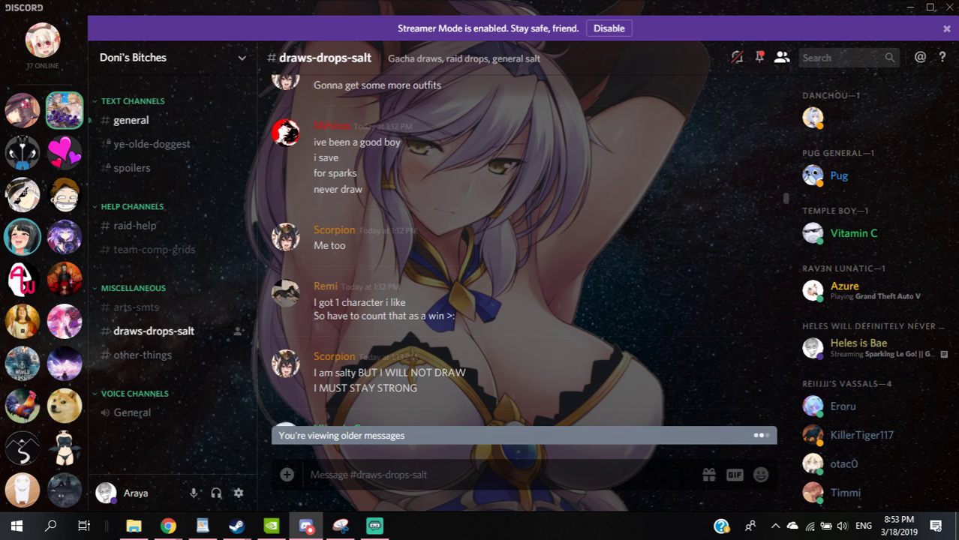
# Reply 'ye' in the Streamlabs stream chat and return to the game window.
pyautogui.click(79, 469)
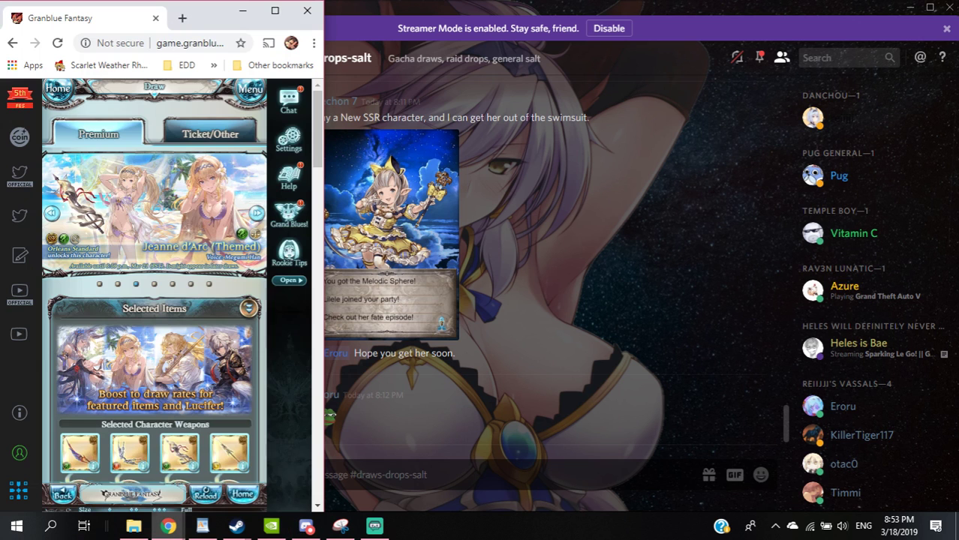
pyautogui.click(374, 527)
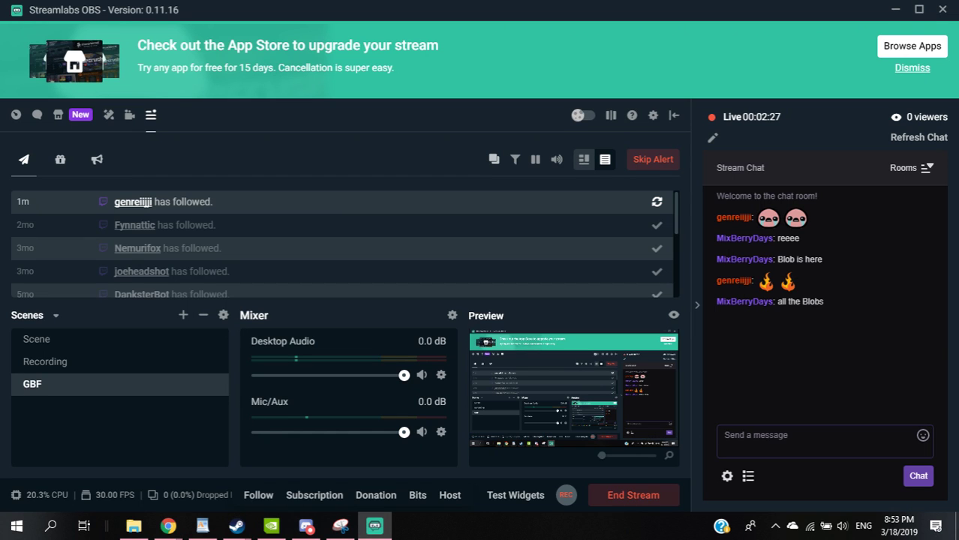
pyautogui.write('ye')
pyautogui.press('Return')
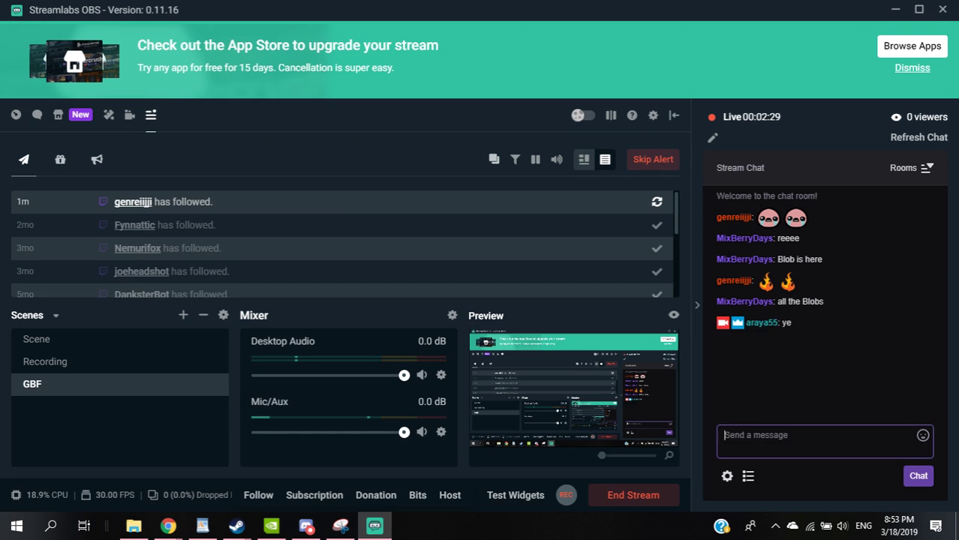
pyautogui.click(116, 465)
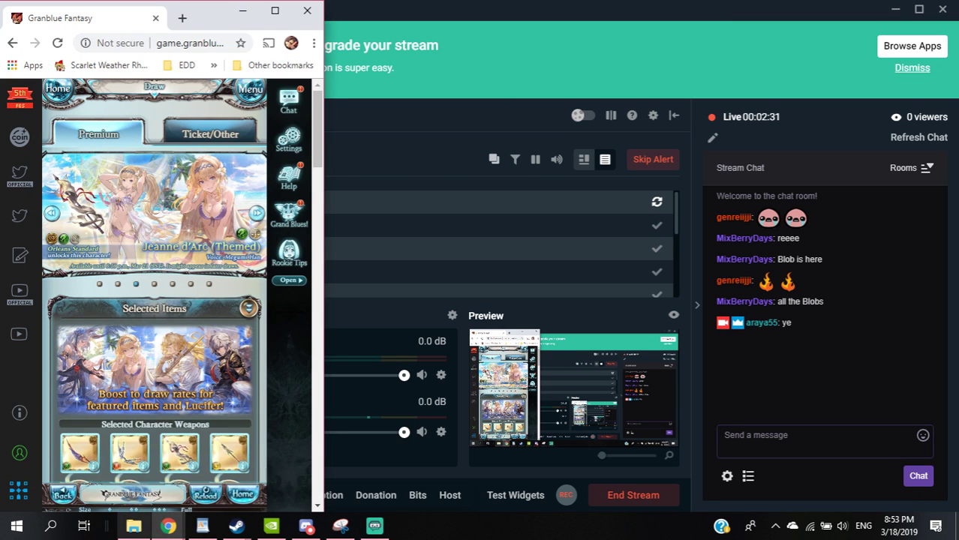
# Show the GBF Spark Results sheet beside the game and reload the game page.
pyautogui.click(203, 466)
pyautogui.scroll(-5, 154, 300)
pyautogui.scroll(-5, 154, 300)
pyautogui.scroll(-3, 154, 300)
pyautogui.scroll(-5, 154, 300)
pyautogui.scroll(1, 154, 300)
pyautogui.scroll(7, 154, 300)
pyautogui.scroll(10, 154, 301)
pyautogui.scroll(-3, 154, 300)
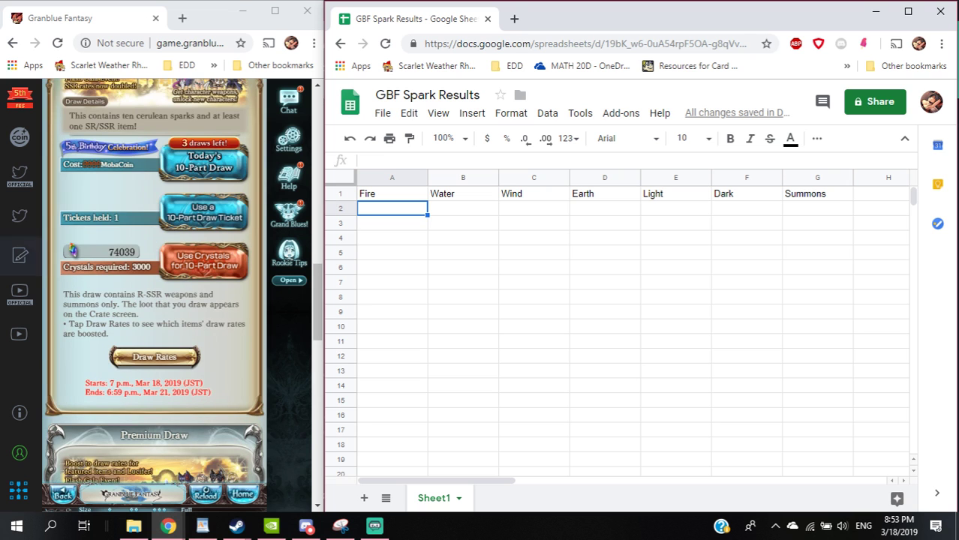
pyautogui.click(202, 161)
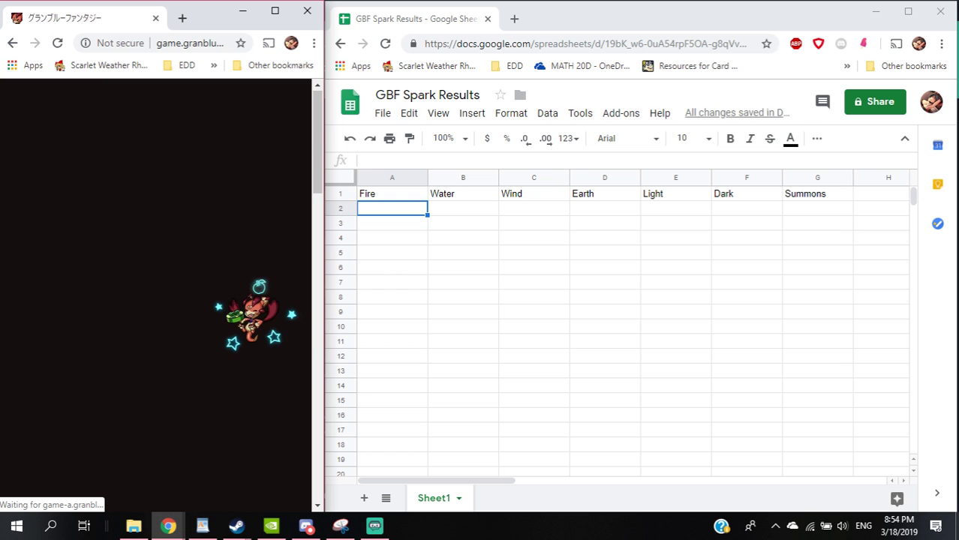
pyautogui.scroll(-3, 111, 295)
# Switch the game language from 言語設定 to English and begin Mobage sign-in.
pyautogui.click(110, 332)
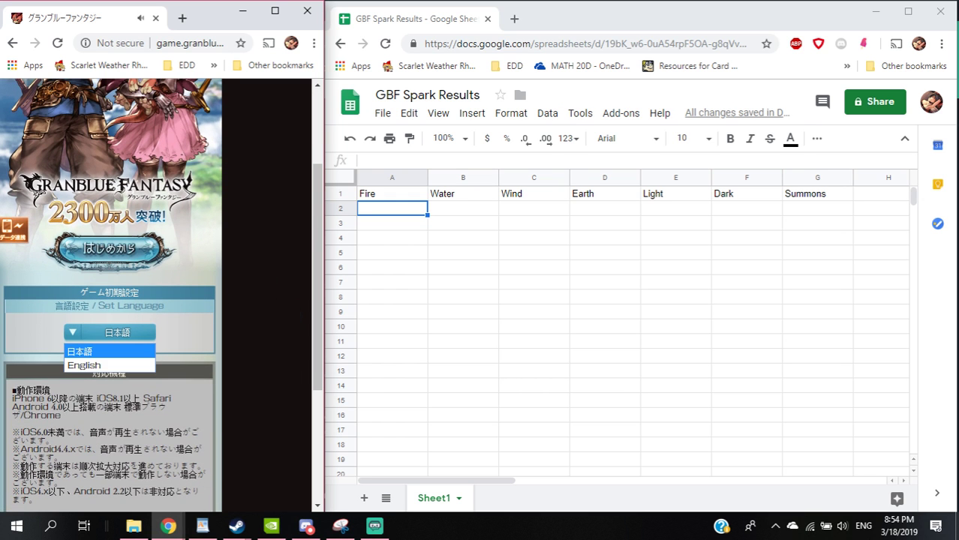
pyautogui.click(84, 366)
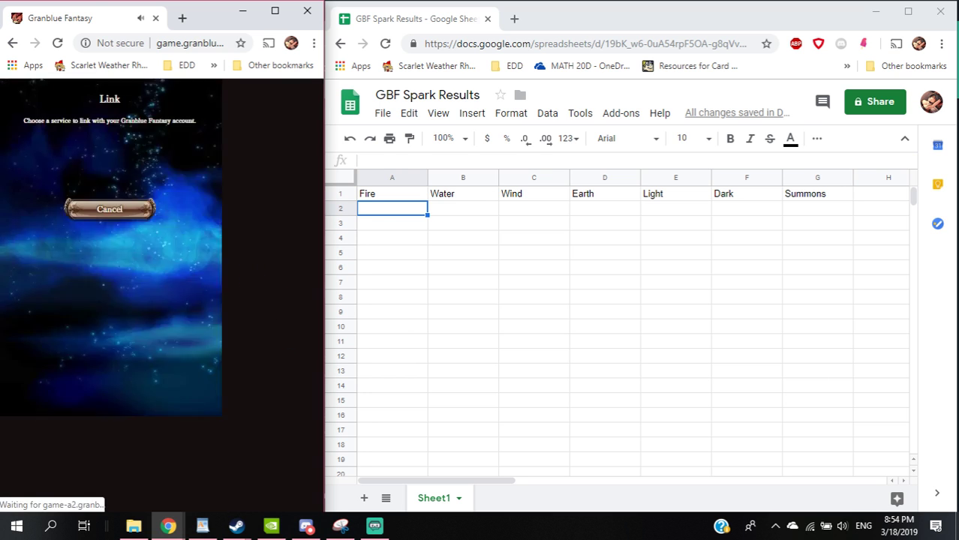
pyautogui.click(36, 156)
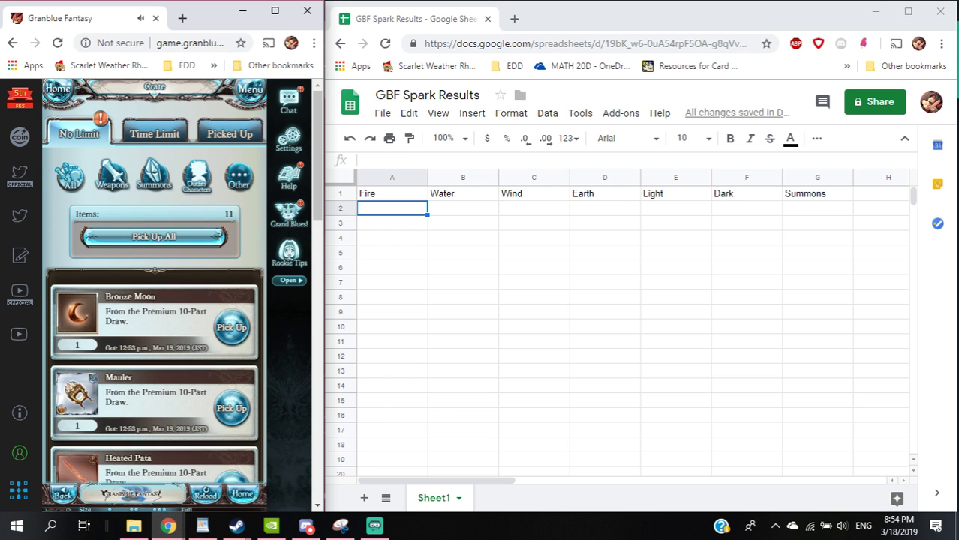
pyautogui.scroll(-5, 154, 300)
pyautogui.scroll(-5, 153, 300)
pyautogui.scroll(3, 154, 300)
pyautogui.scroll(3, 153, 301)
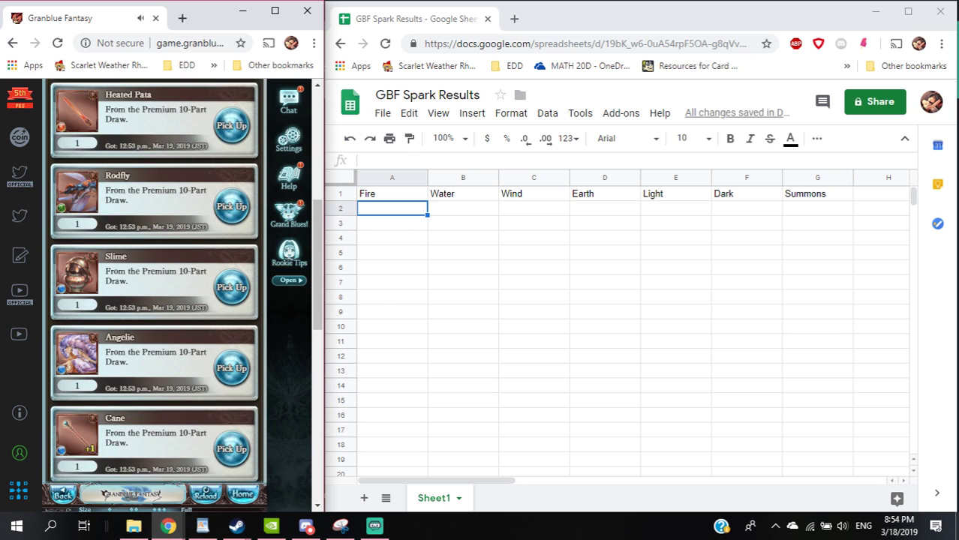
pyautogui.scroll(3, 153, 300)
pyautogui.scroll(-5, 154, 300)
pyautogui.scroll(-4, 154, 301)
pyautogui.scroll(3, 154, 300)
pyautogui.scroll(2, 154, 300)
pyautogui.scroll(3, 154, 300)
pyautogui.scroll(-10, 154, 301)
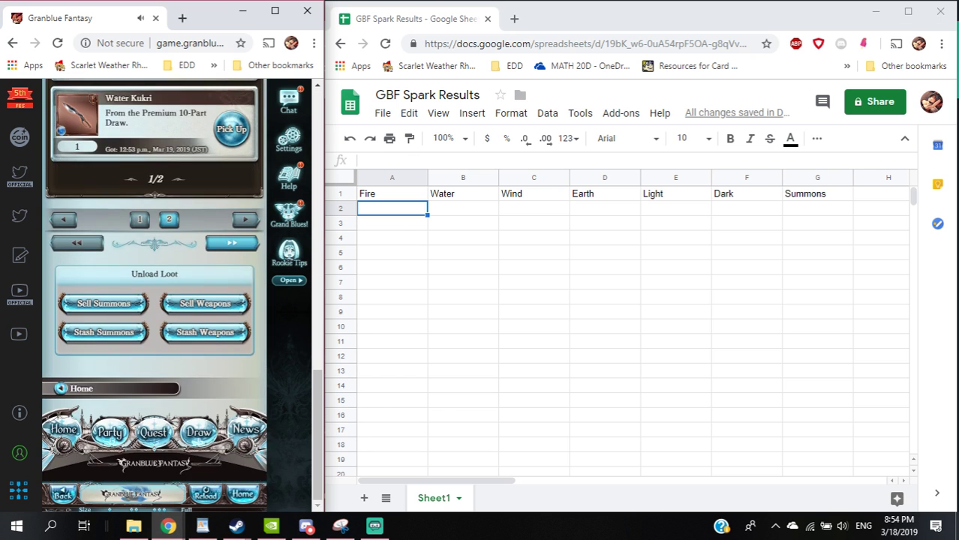
# Pick up all 11 crate items from page 2, return to Draw, and briefly check OBS.
pyautogui.click(169, 220)
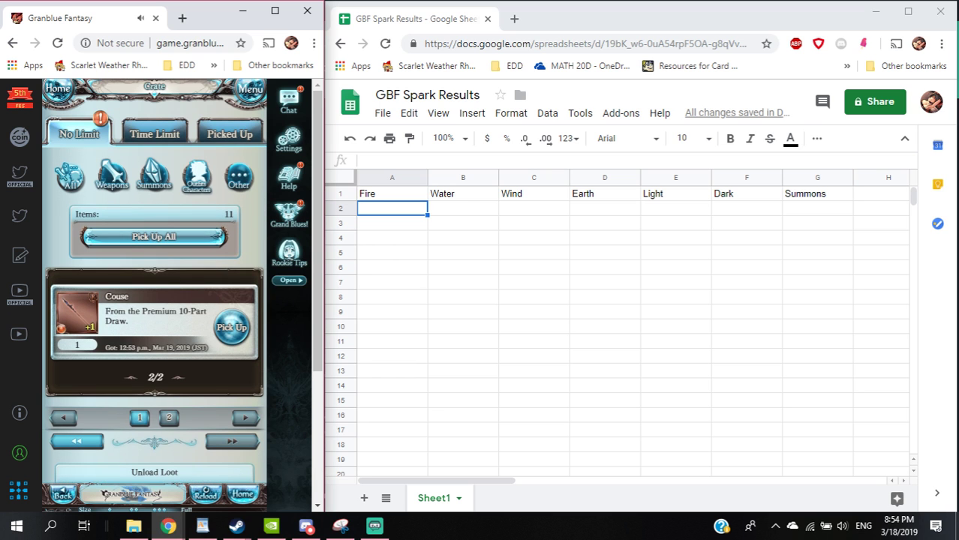
pyautogui.click(154, 236)
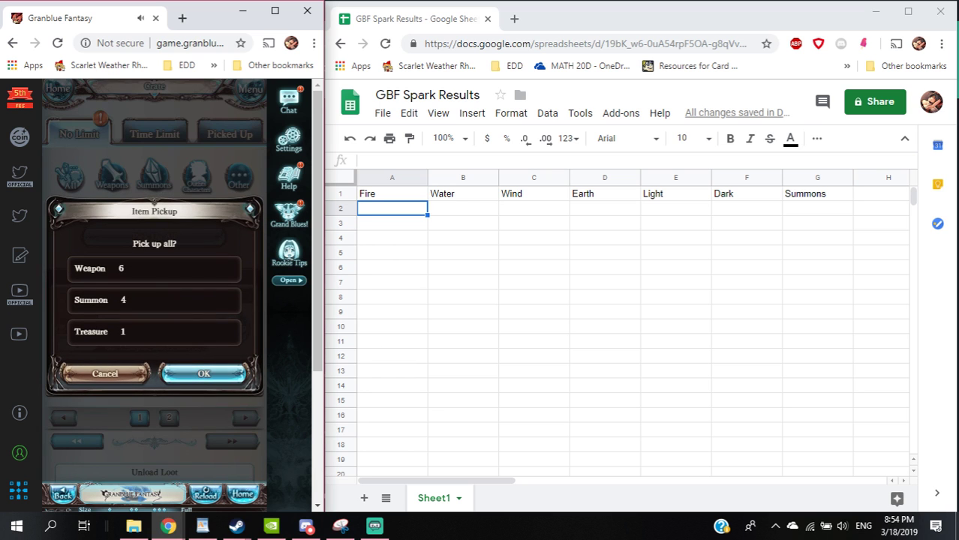
pyautogui.click(207, 373)
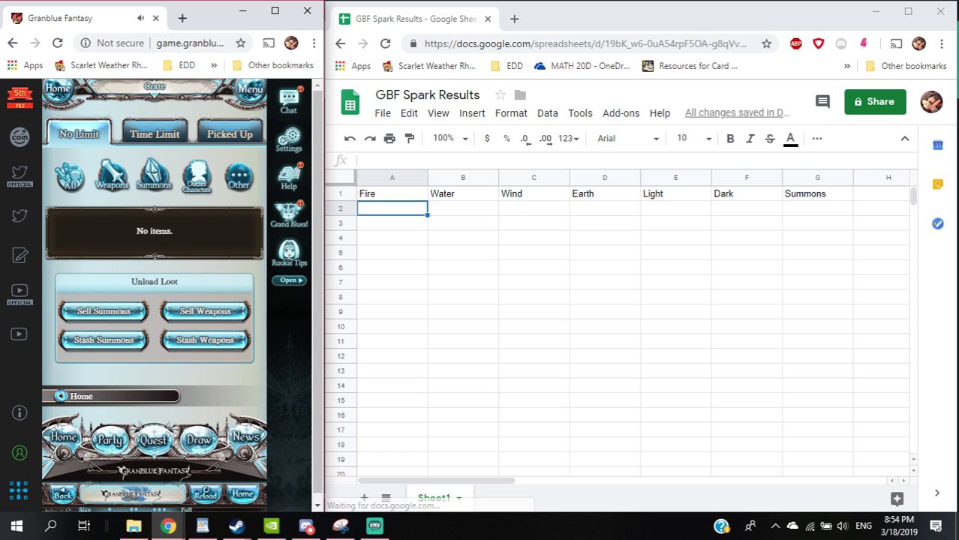
pyautogui.click(199, 440)
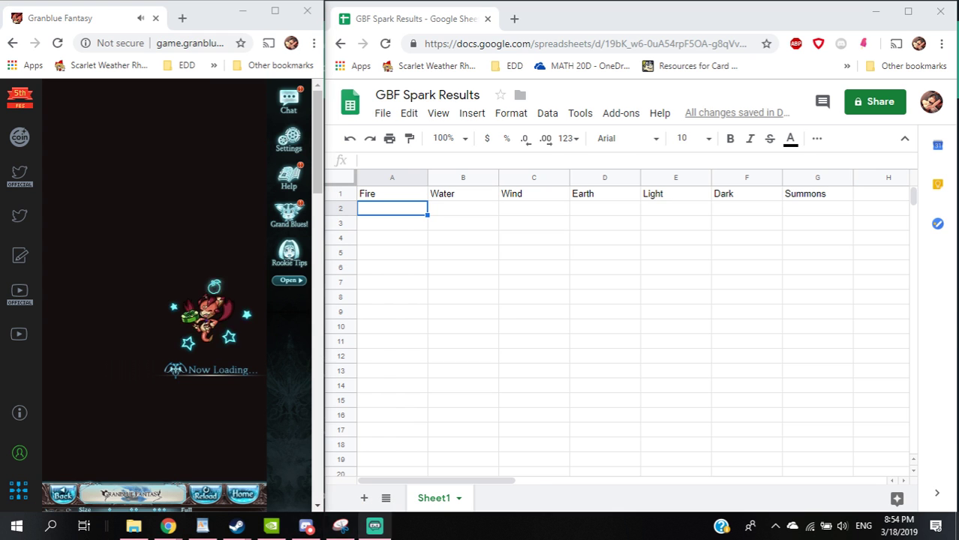
pyautogui.click(374, 526)
pyautogui.moveTo(168, 526)
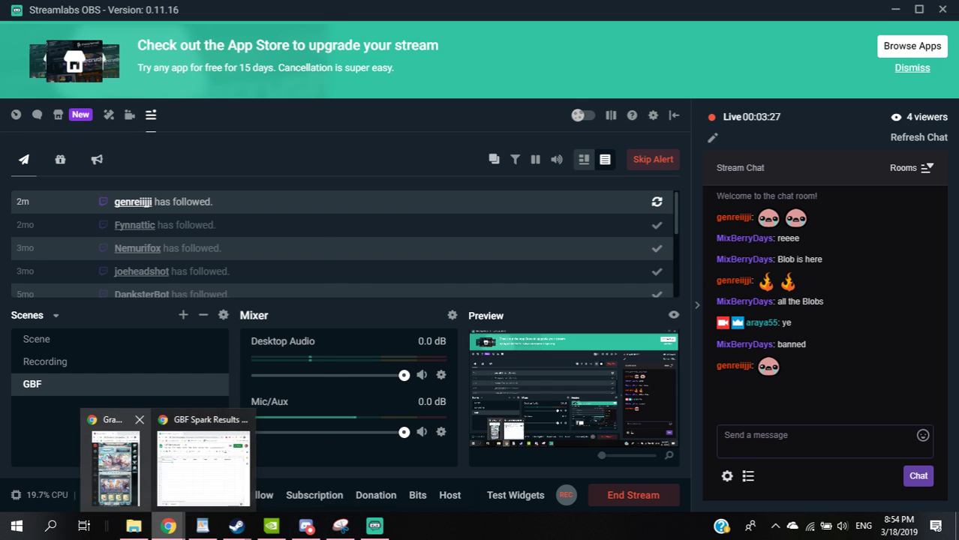
pyautogui.click(114, 462)
# Glance at the spark results sheet, then start the next Free 10-Part Draw.
pyautogui.click(218, 458)
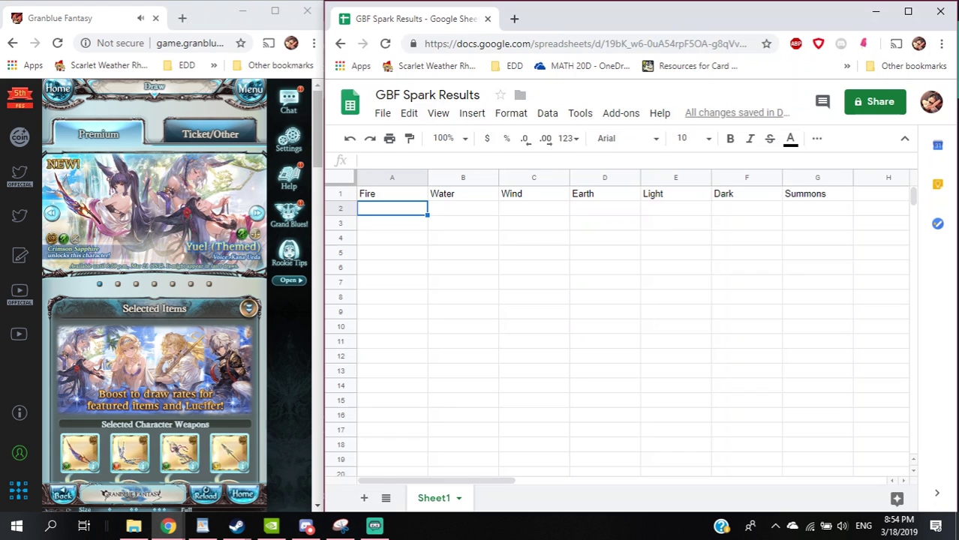
pyautogui.scroll(-5, 154, 300)
pyautogui.scroll(-5, 154, 282)
pyautogui.scroll(-3, 154, 282)
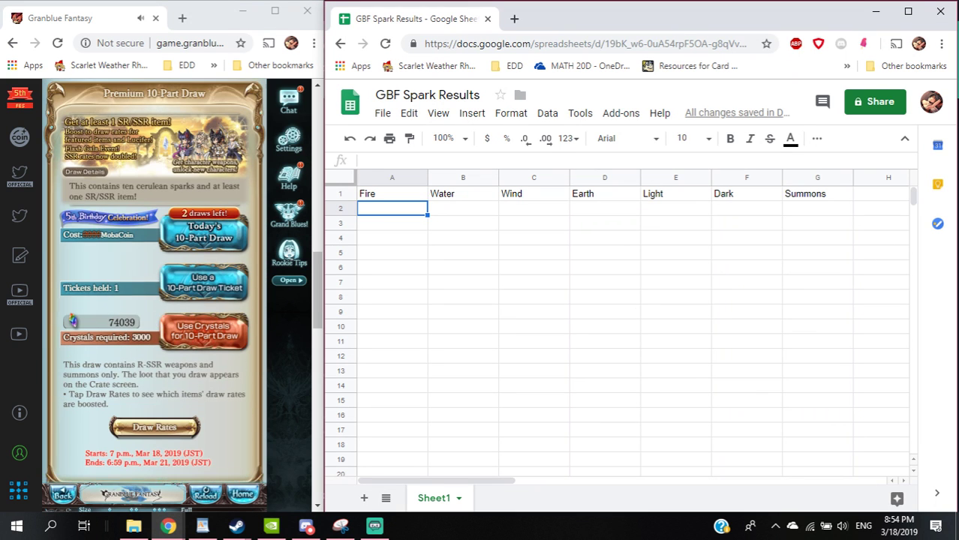
pyautogui.hotkey('alt', 'Tab')
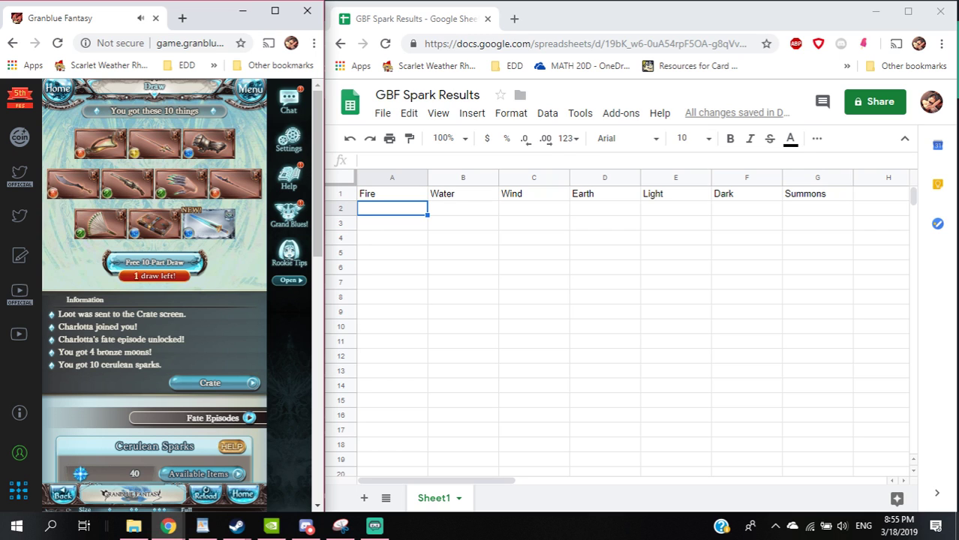
pyautogui.click(214, 383)
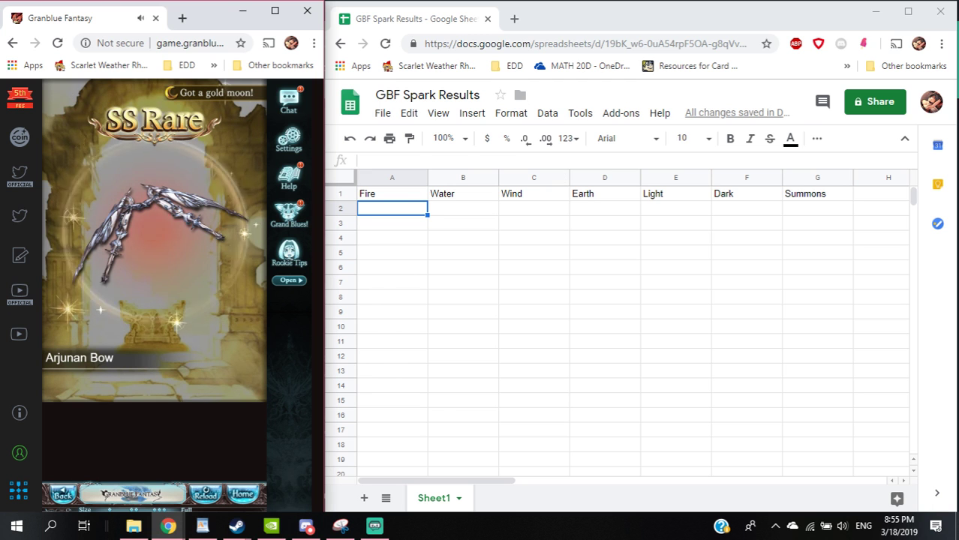
pyautogui.hotkey('alt', 'Tab')
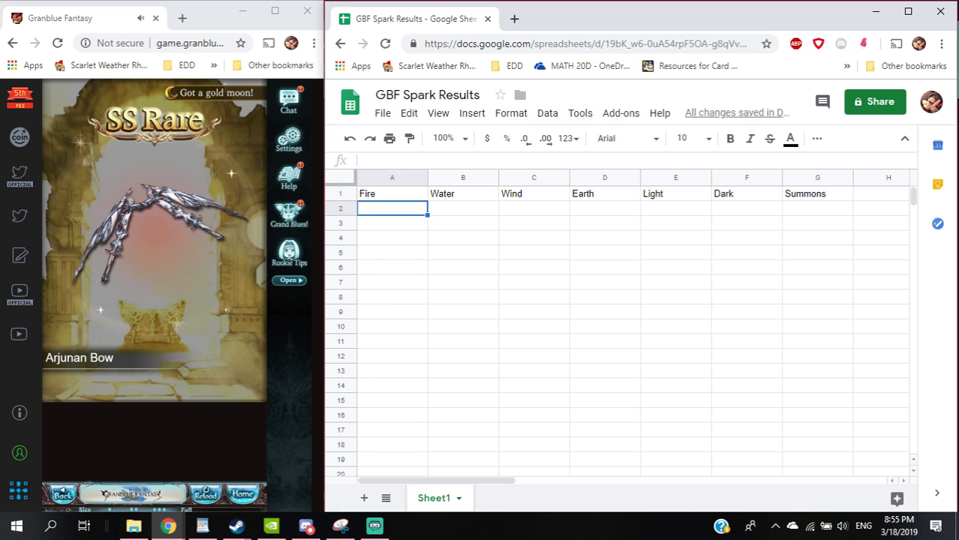
pyautogui.press('Return')
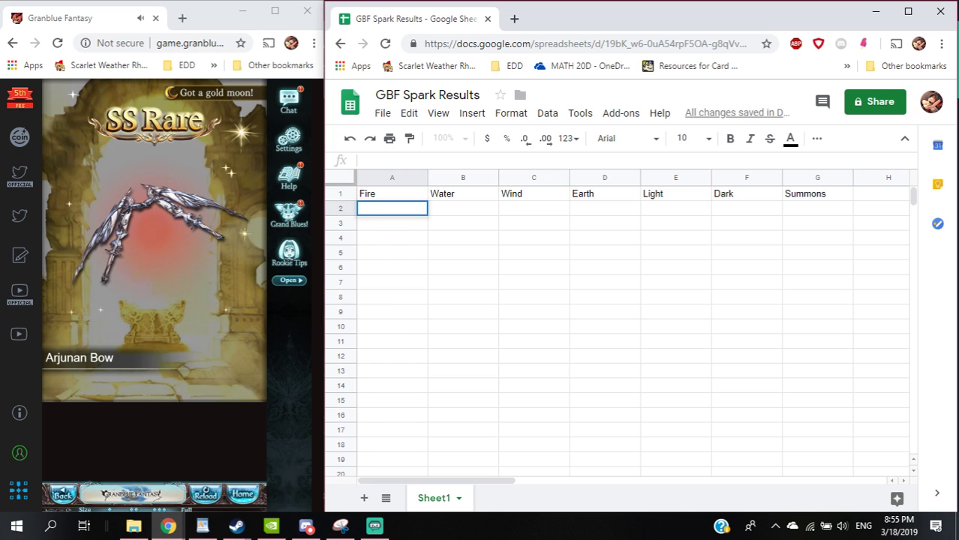
pyautogui.write('Summer')
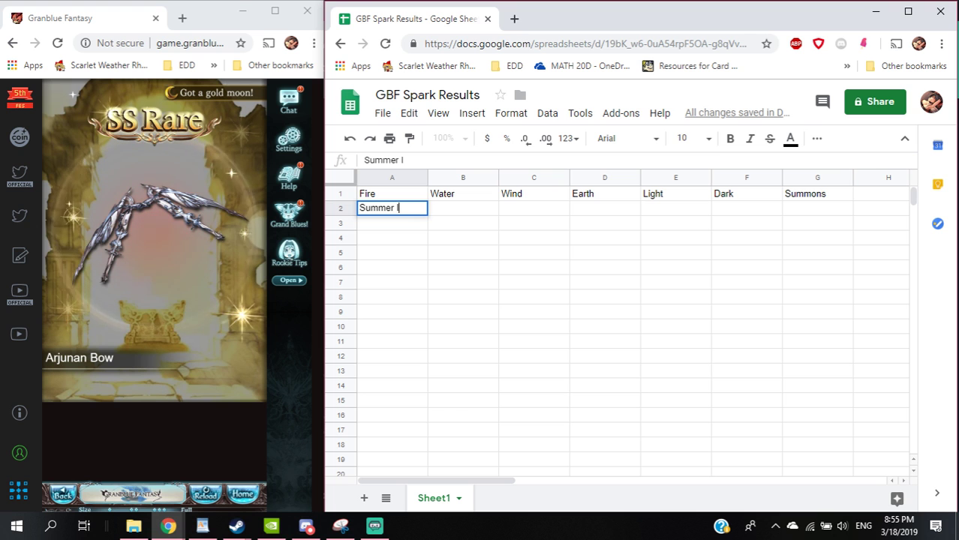
pyautogui.write('Ilsa')
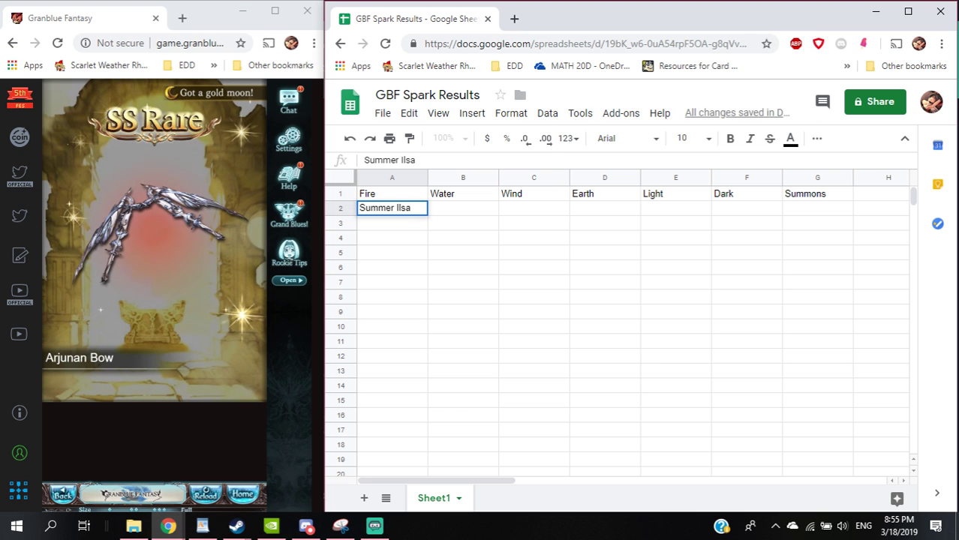
pyautogui.press('Return')
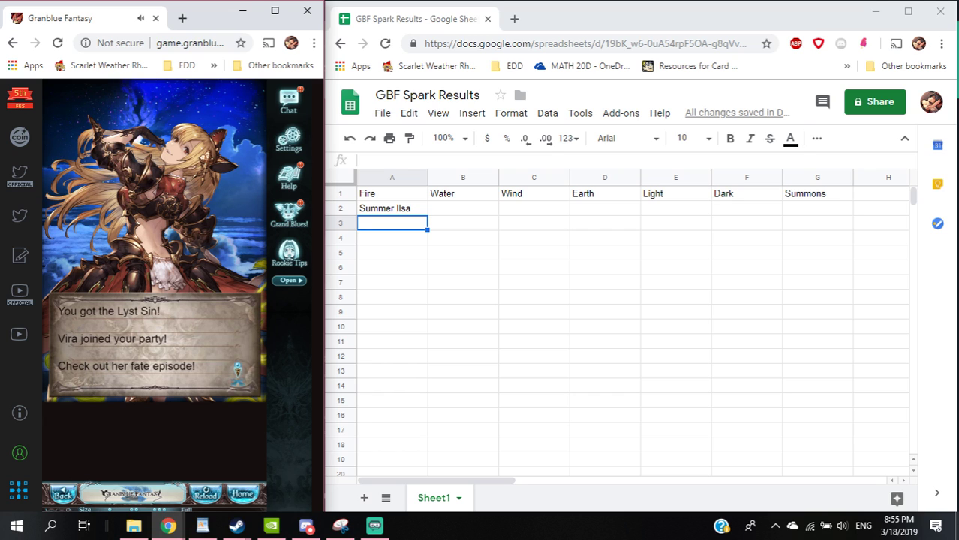
# Start entering 'Vira' in cell F2 under Dark, then return to the game.
pyautogui.hotkey('alt', 'Tab')
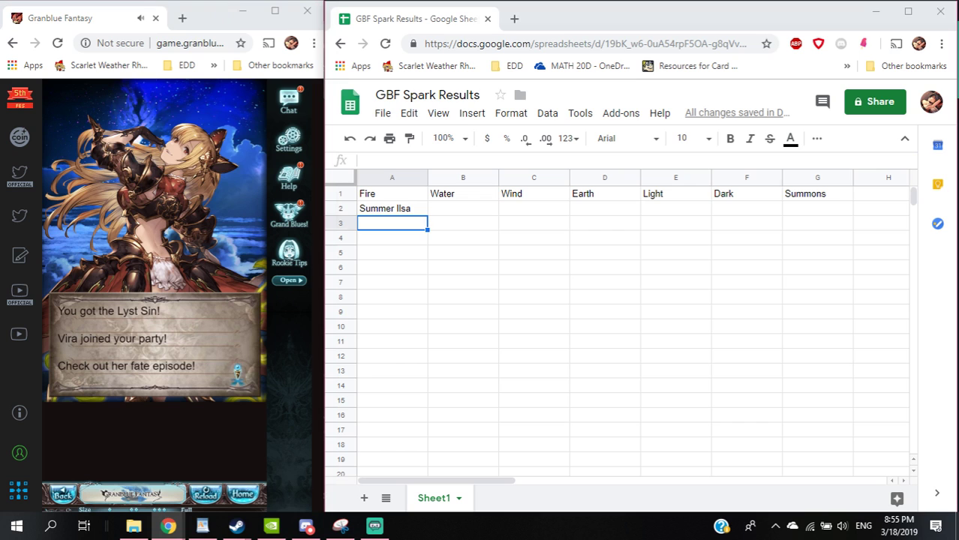
pyautogui.click(746, 209)
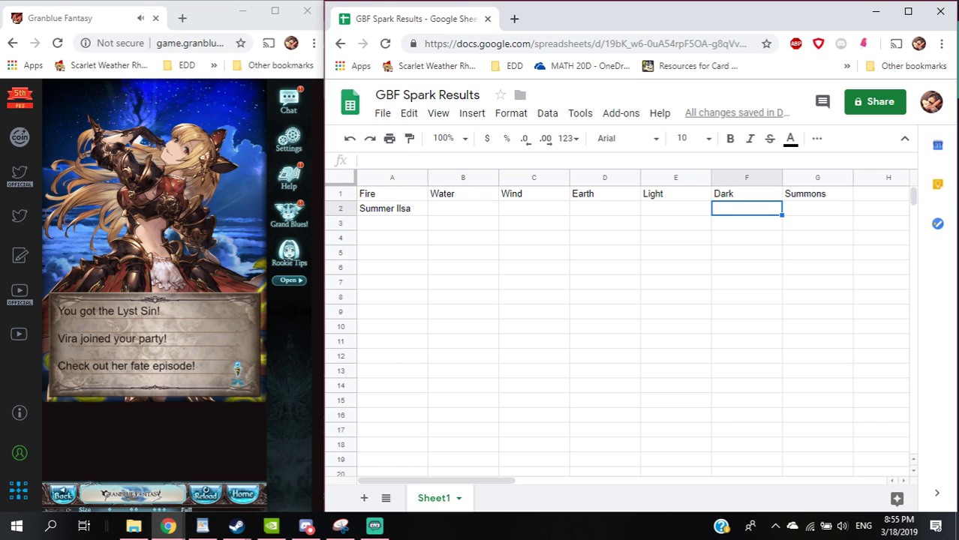
pyautogui.write('Vira')
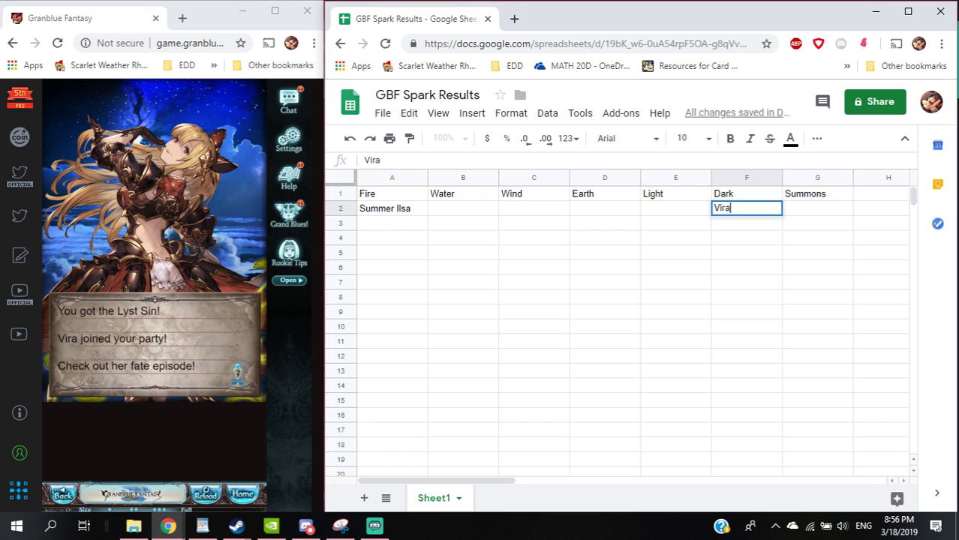
pyautogui.hotkey('alt', 'Tab')
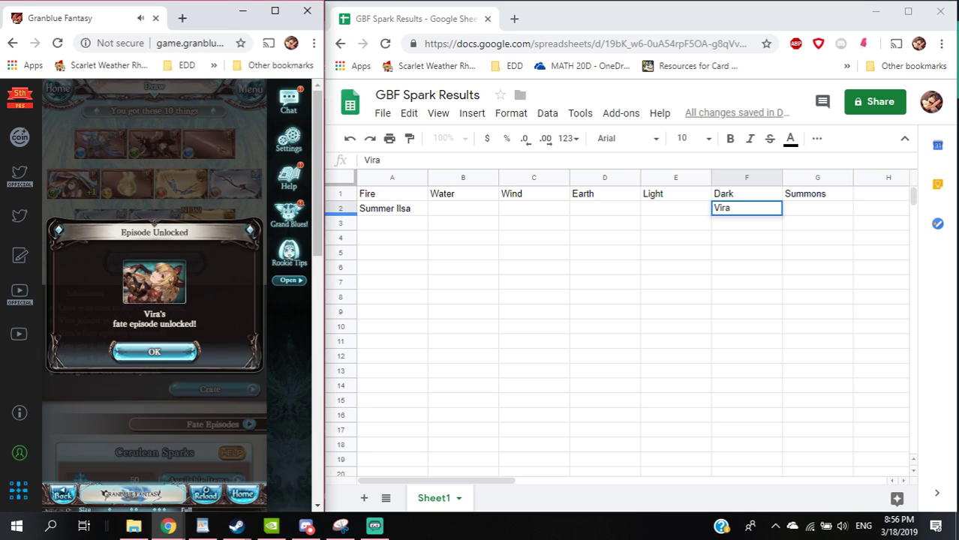
# Dismiss the fate episode notice and check the stream chat.
pyautogui.click(155, 352)
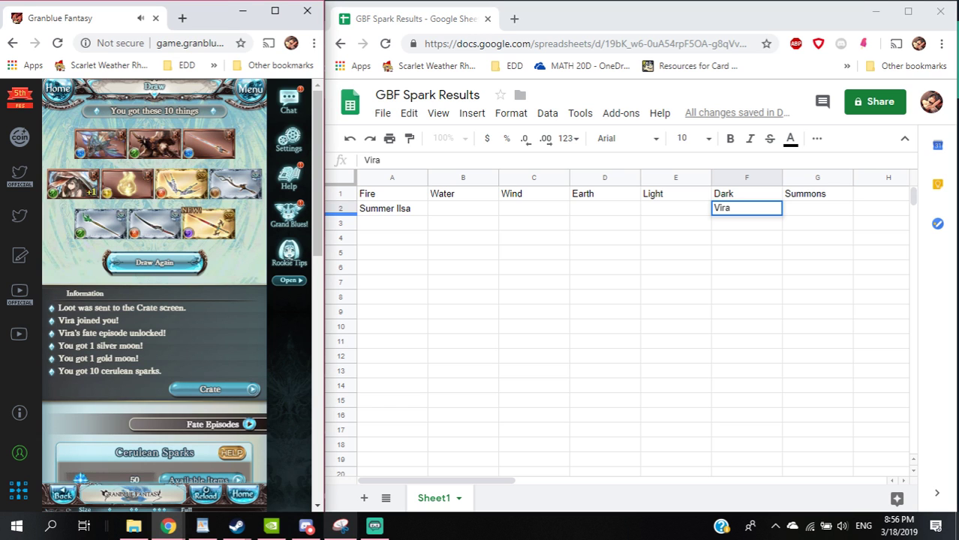
pyautogui.moveTo(374, 527)
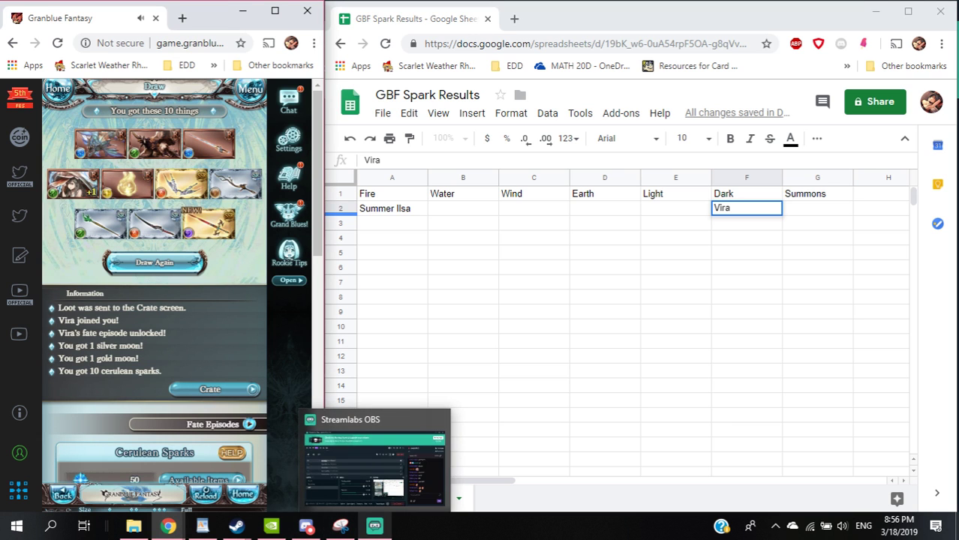
pyautogui.click(374, 462)
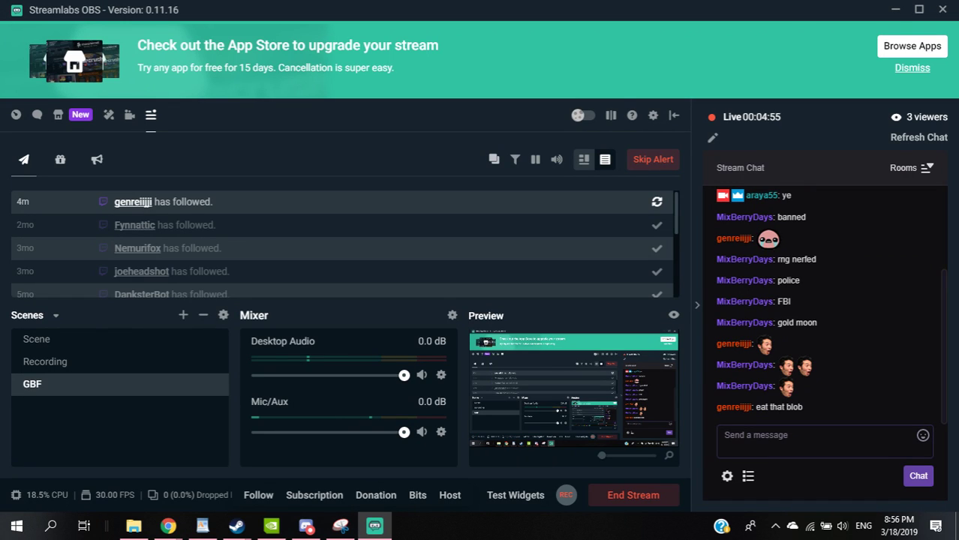
pyautogui.click(788, 441)
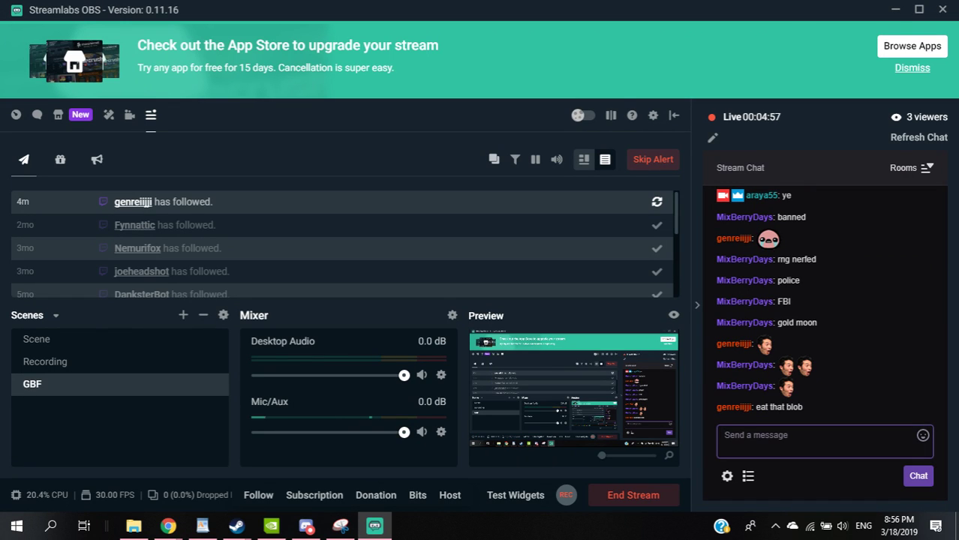
# Back in the game, spend the draw ticket on a Premium 10-Part Draw.
pyautogui.click(168, 527)
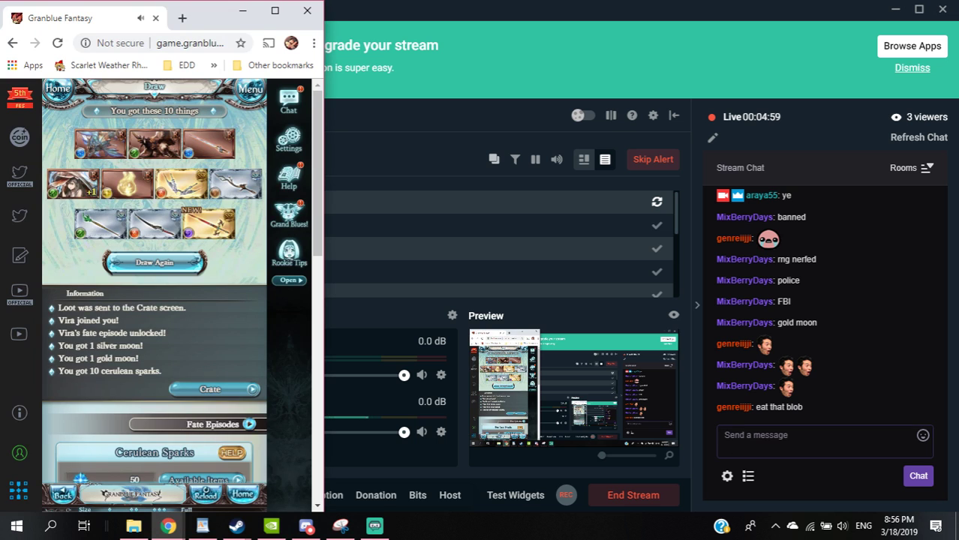
pyautogui.click(168, 526)
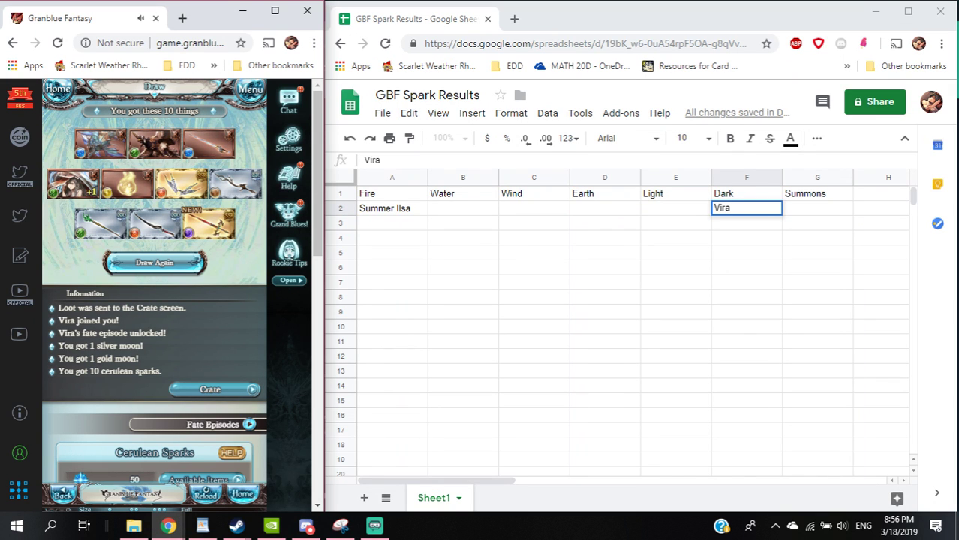
pyautogui.scroll(-5, 154, 282)
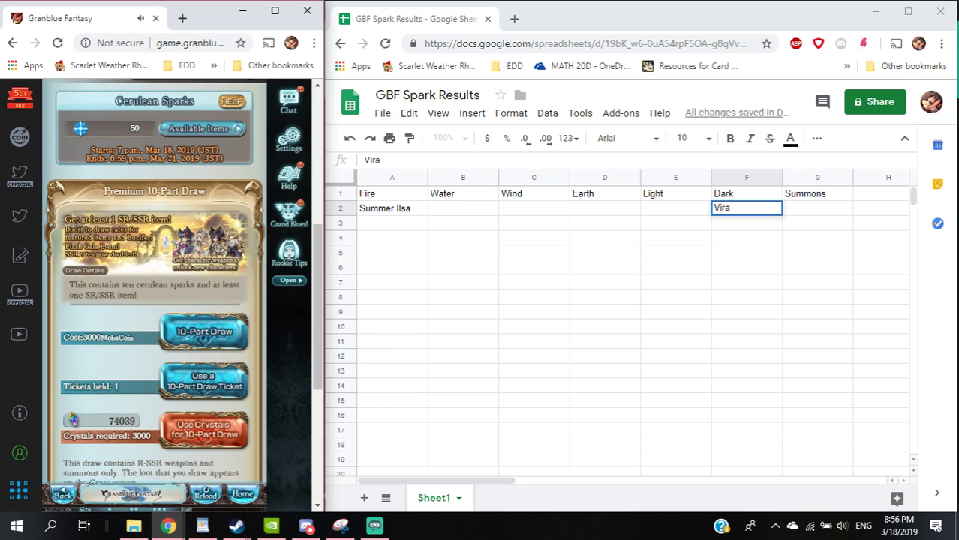
pyautogui.scroll(-2, 154, 281)
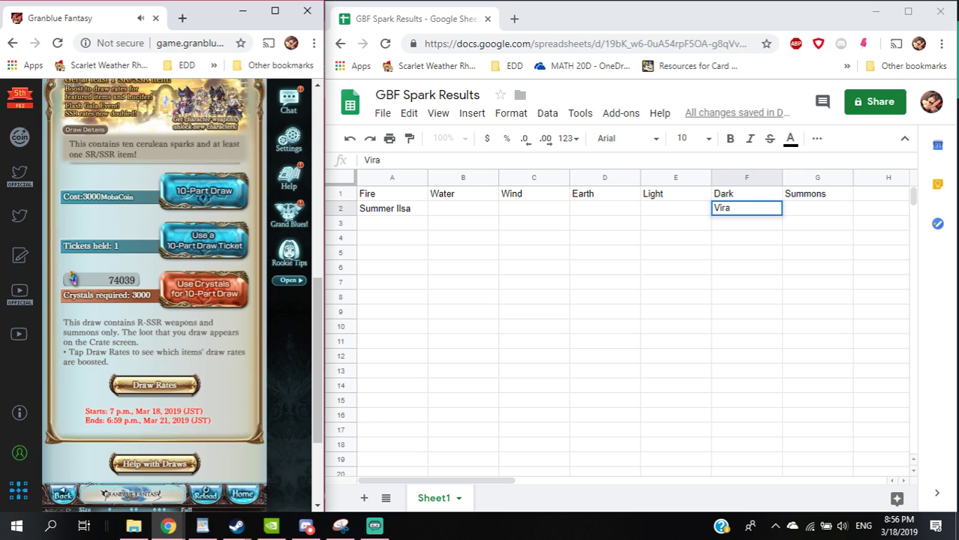
pyautogui.click(203, 240)
pyautogui.click(203, 321)
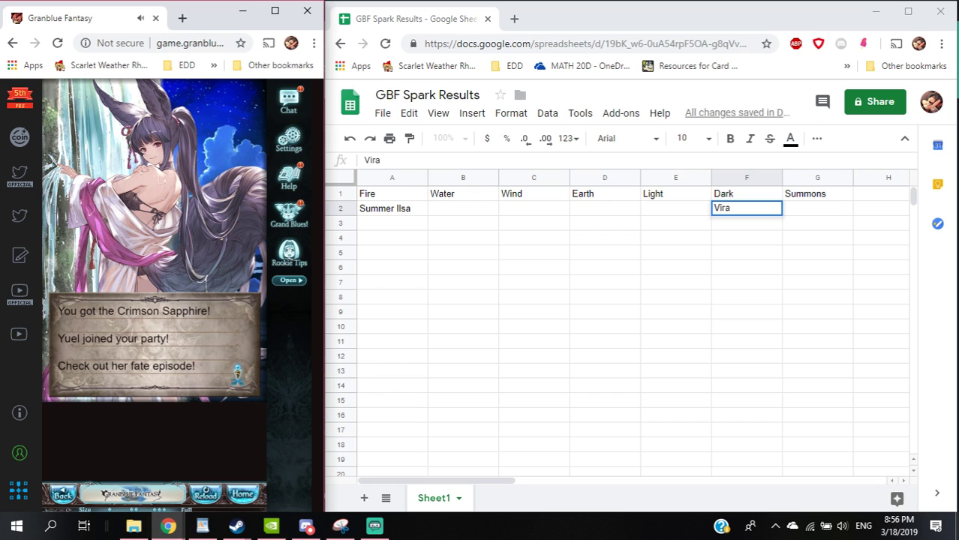
# Commit Vira, log 'Summer Yuel' in C2 under Wind, and dismiss the game's reveal.
pyautogui.press('Left')
pyautogui.press('Left')
pyautogui.press('Left')
pyautogui.write('Yuel')
pyautogui.write(' S')
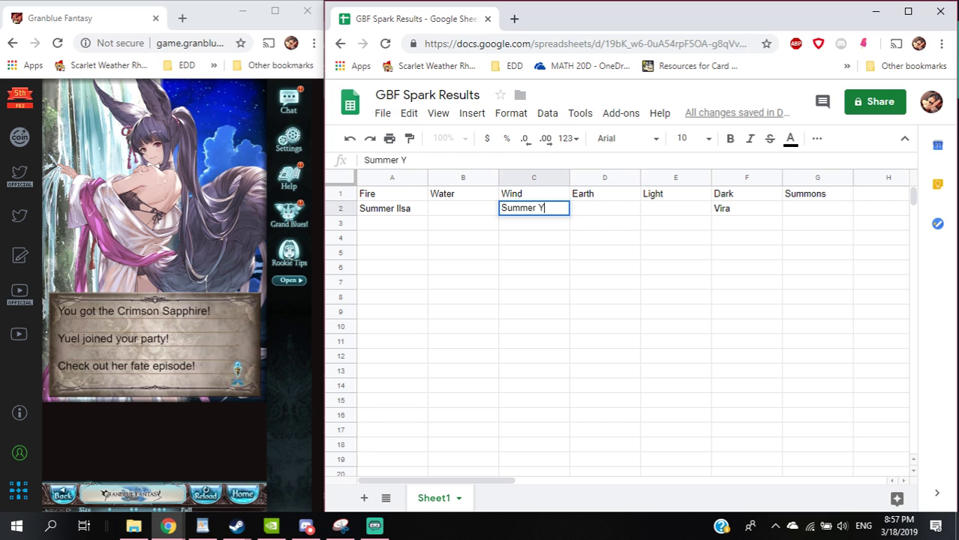
pyautogui.press('Return')
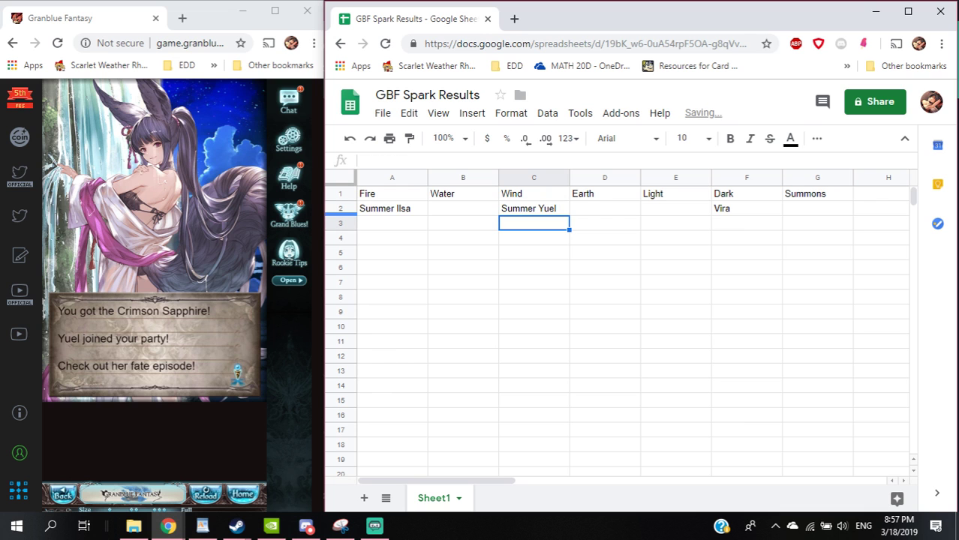
pyautogui.click(154, 338)
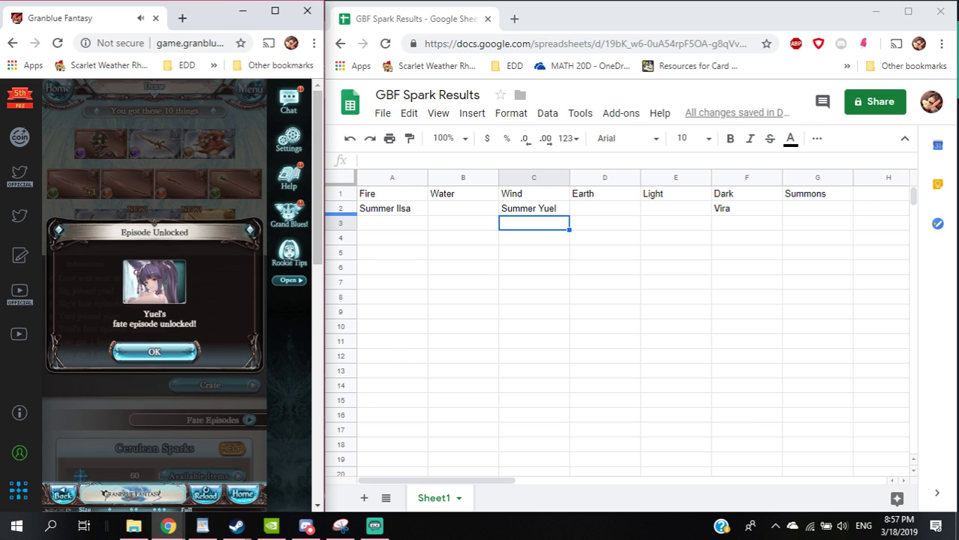
# Close the fate episode notice and glance at the Streamlabs OBS stream chat.
pyautogui.click(154, 353)
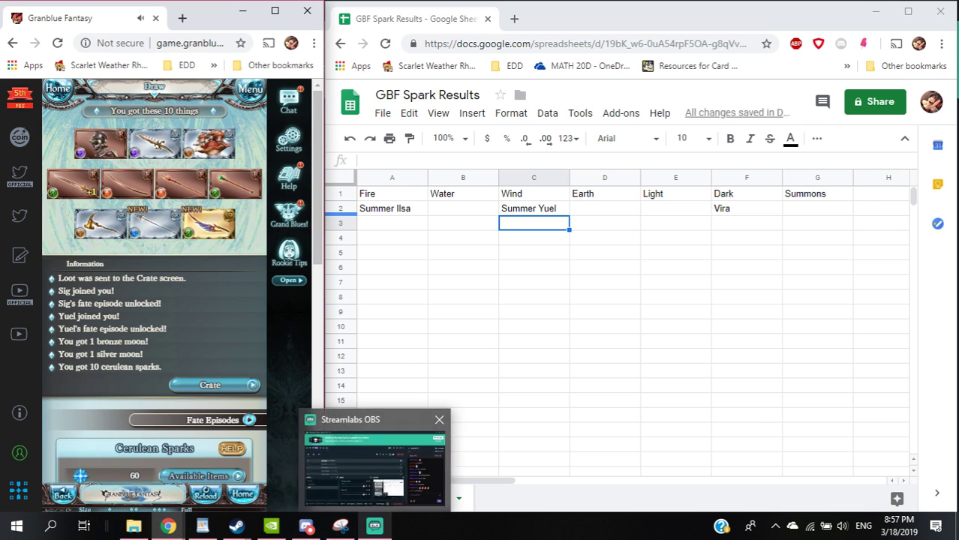
pyautogui.click(375, 461)
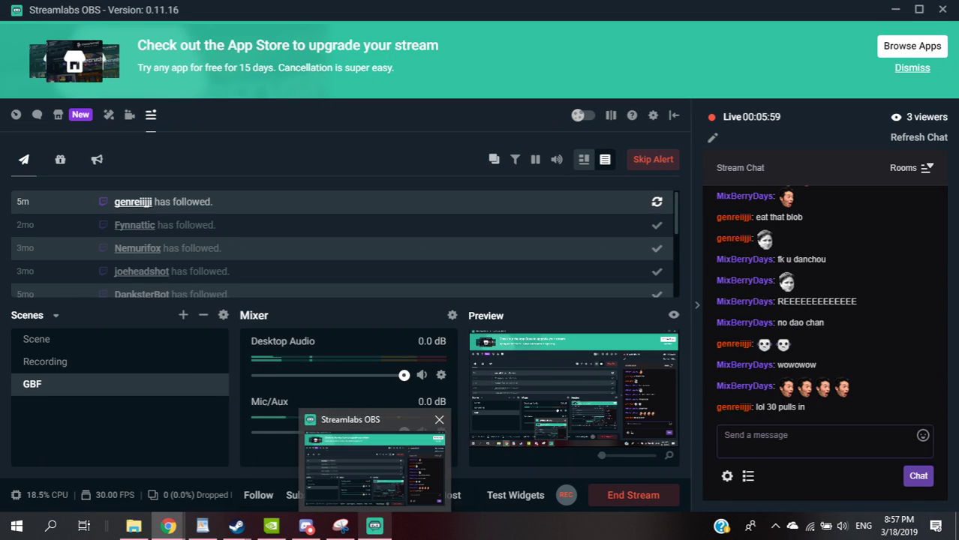
pyautogui.scroll(-4, 155, 301)
pyautogui.scroll(-4, 154, 301)
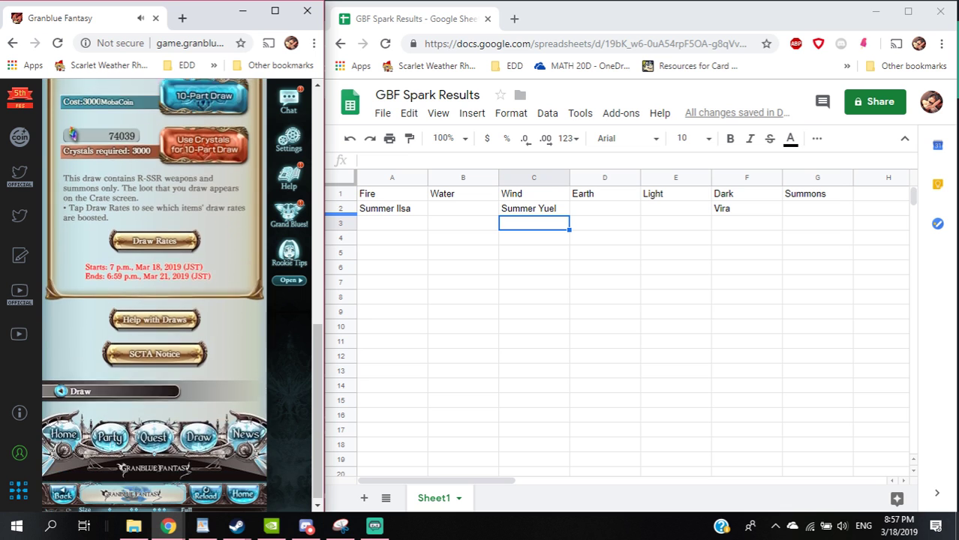
pyautogui.scroll(4, 155, 301)
pyautogui.scroll(3, 155, 281)
pyautogui.scroll(-5, 155, 282)
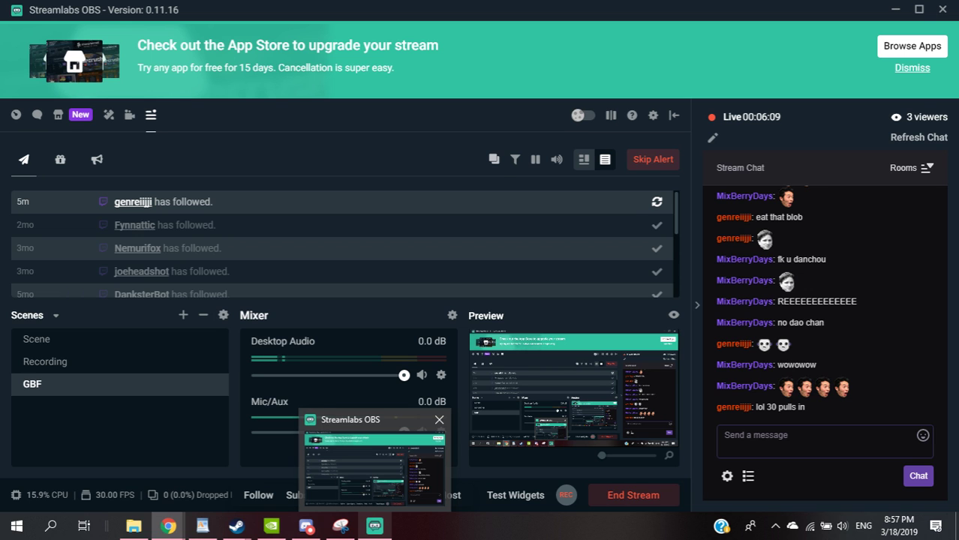
pyautogui.scroll(-3, 154, 293)
pyautogui.scroll(5, 155, 281)
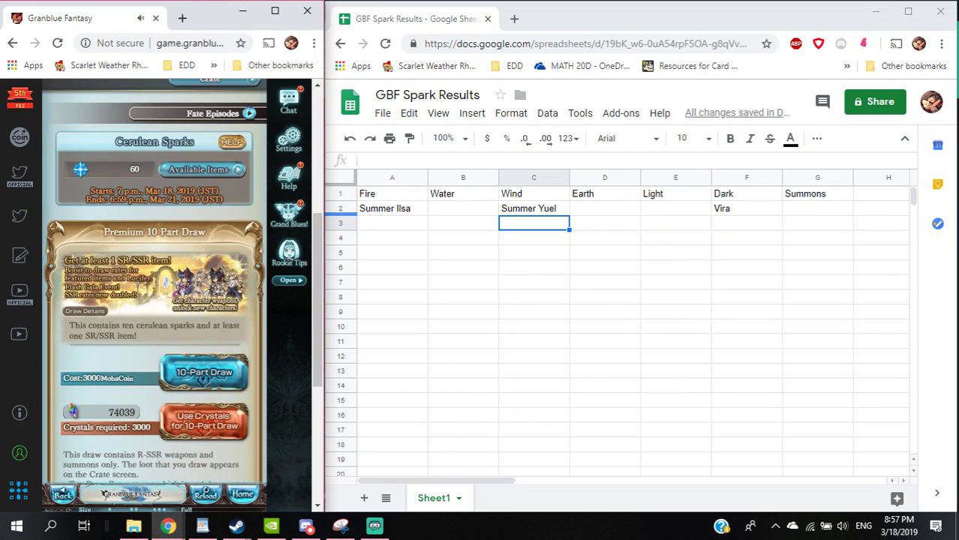
pyautogui.scroll(-5, 155, 281)
pyautogui.scroll(4, 155, 282)
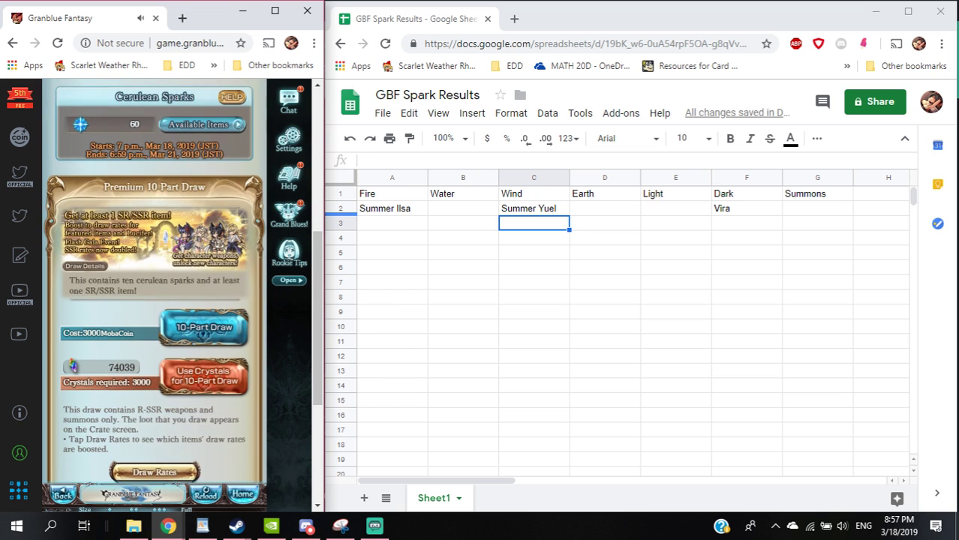
pyautogui.scroll(-2, 155, 281)
# Run successive crystal-paid 10-part draws, confirming each, with sparks climbing from 60.
pyautogui.click(203, 305)
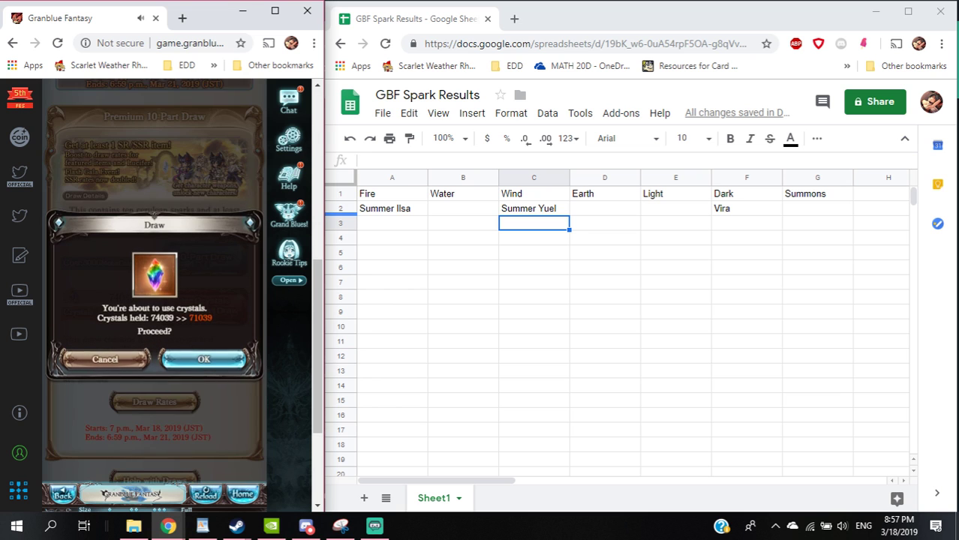
pyautogui.click(204, 359)
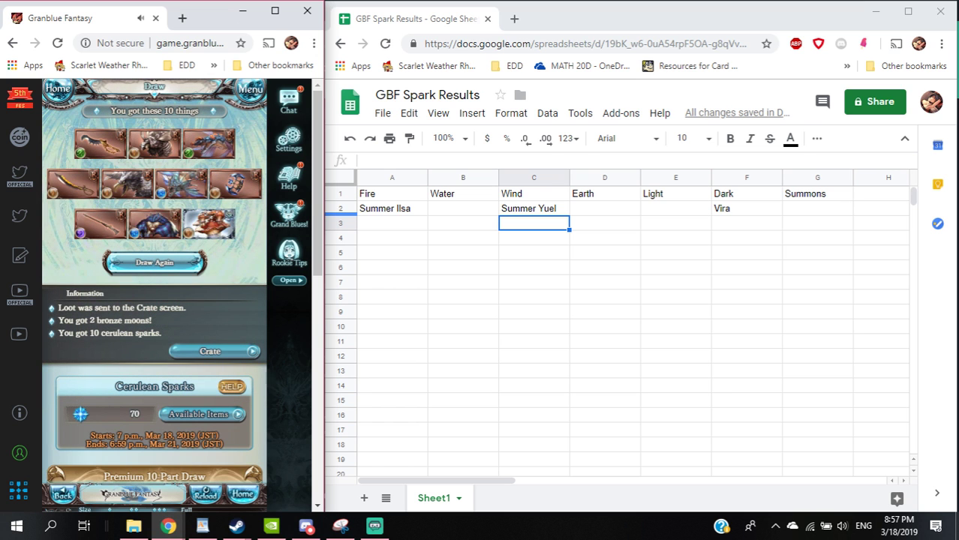
pyautogui.click(154, 262)
pyautogui.click(204, 360)
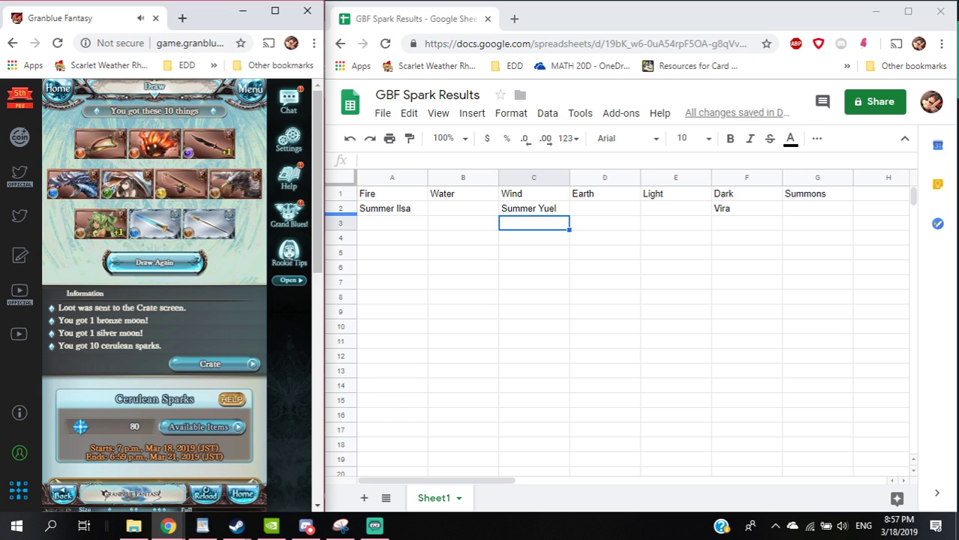
pyautogui.click(154, 262)
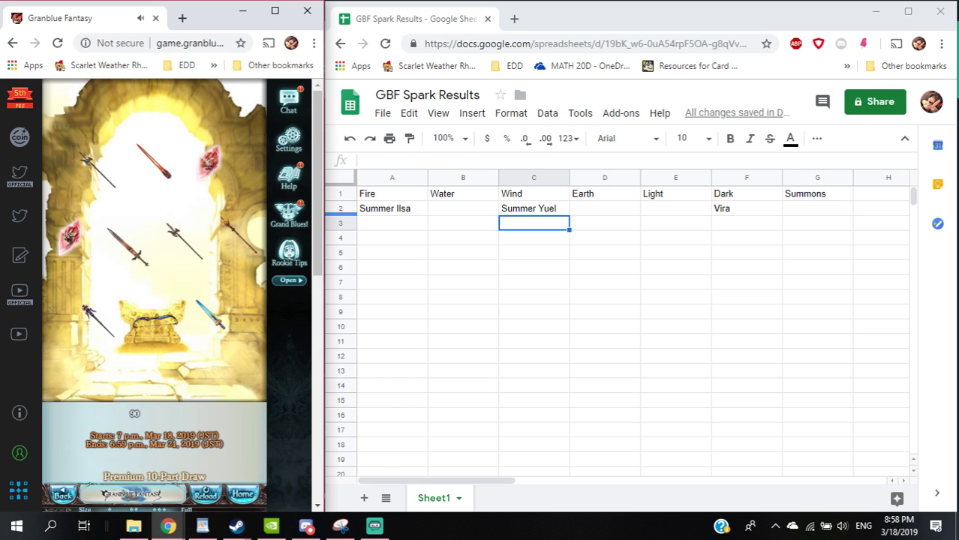
# Keep drawing ten with crystals until Galilei's Insight brings Europa.
pyautogui.click(154, 262)
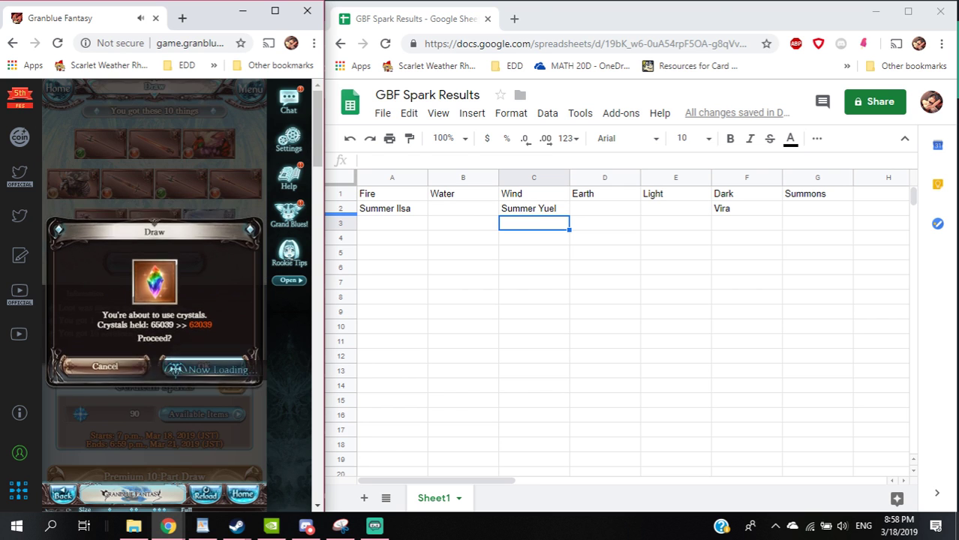
pyautogui.click(203, 360)
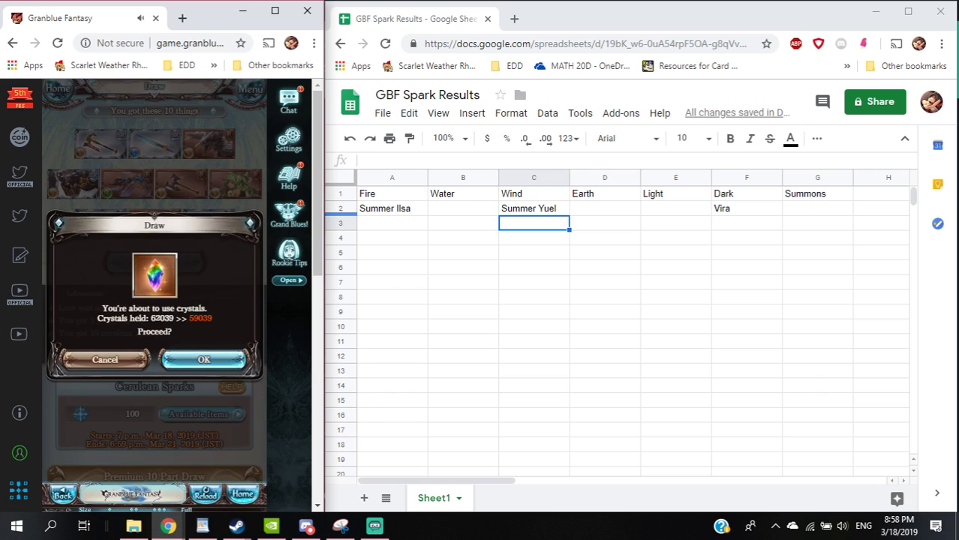
pyautogui.click(203, 360)
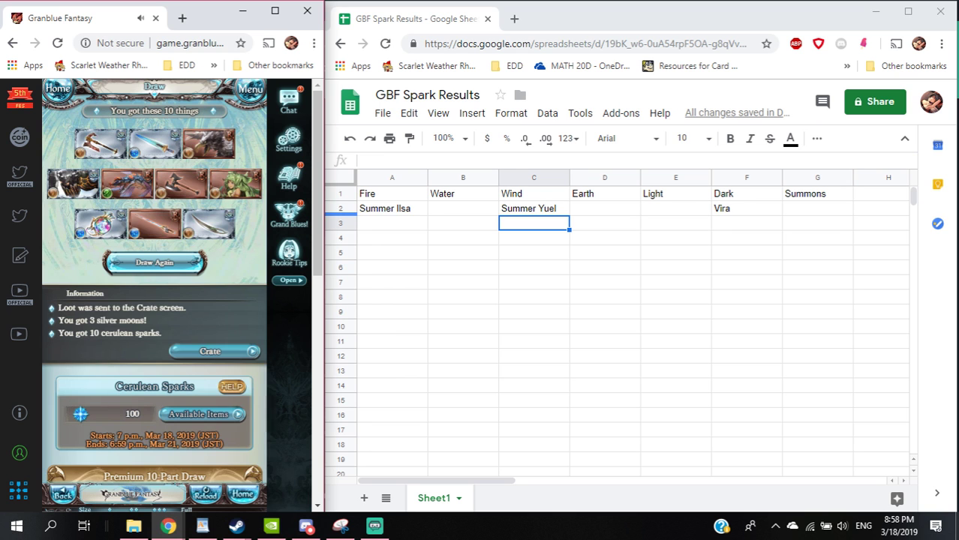
pyautogui.click(154, 262)
pyautogui.click(203, 359)
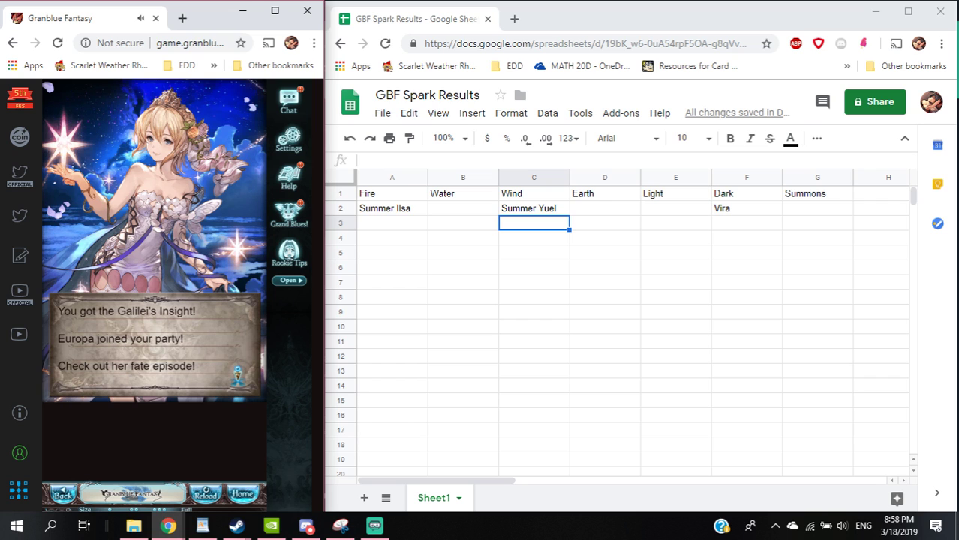
# Enter 'Europa' in cell B2 under Water and briefly check the stream chat.
pyautogui.click(463, 209)
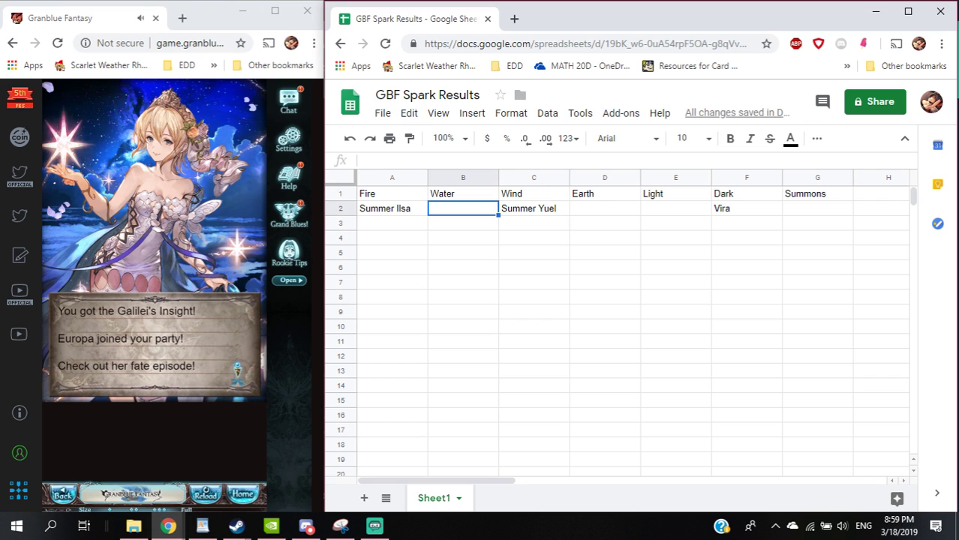
pyautogui.write('Europa')
pyautogui.press('Return')
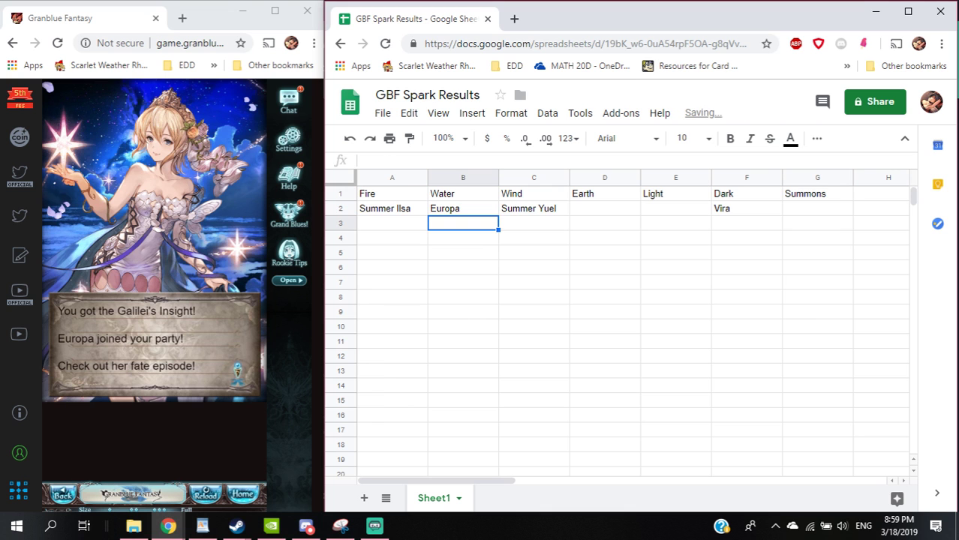
pyautogui.click(374, 526)
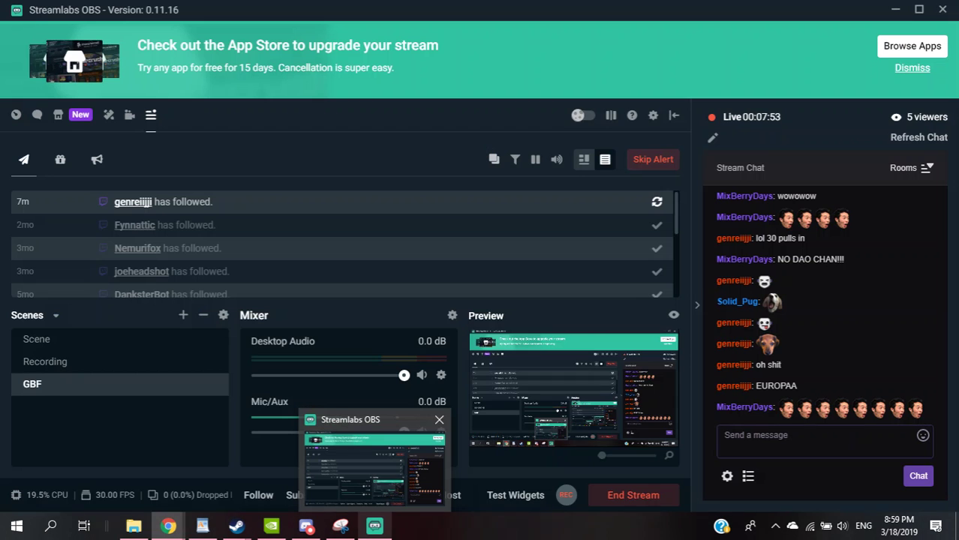
pyautogui.click(373, 526)
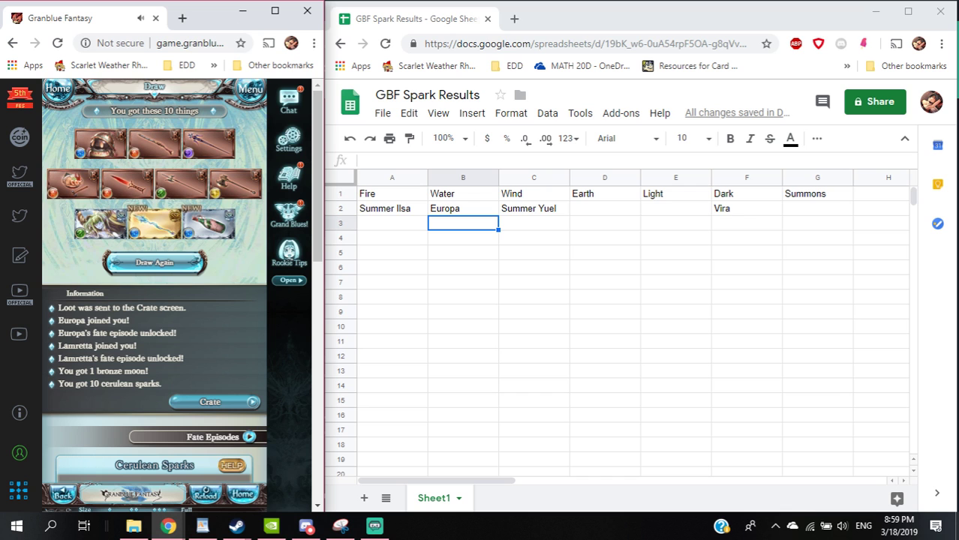
# Run two crystal 10-part draws, pulling Black Ouroboros for Cagliostro.
pyautogui.click(154, 261)
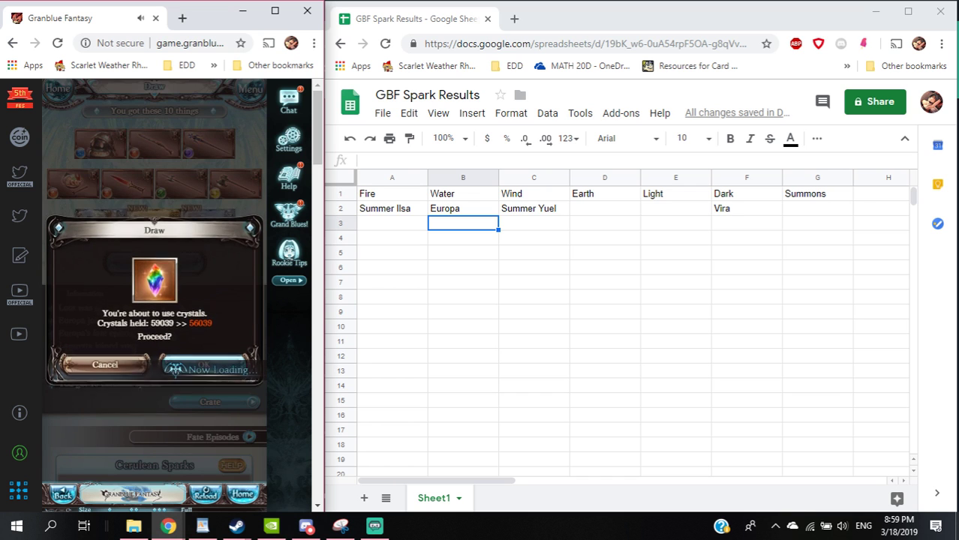
pyautogui.click(204, 360)
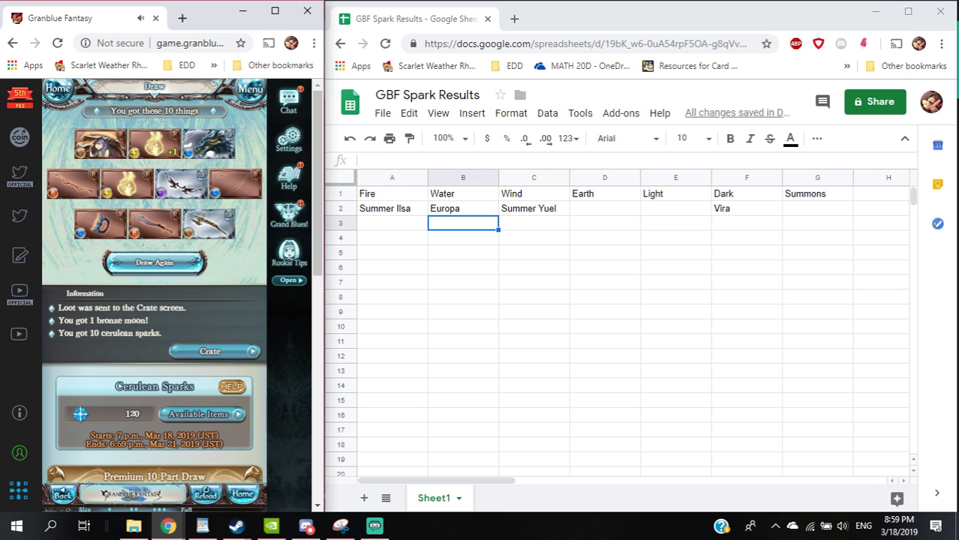
pyautogui.scroll(-4, 155, 282)
pyautogui.scroll(2, 154, 282)
pyautogui.scroll(2, 155, 281)
pyautogui.click(154, 262)
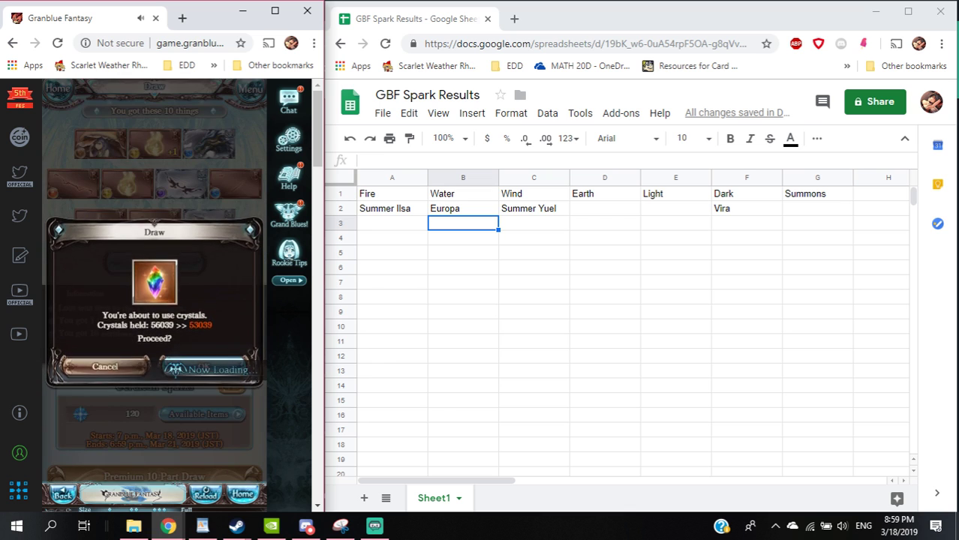
pyautogui.click(204, 360)
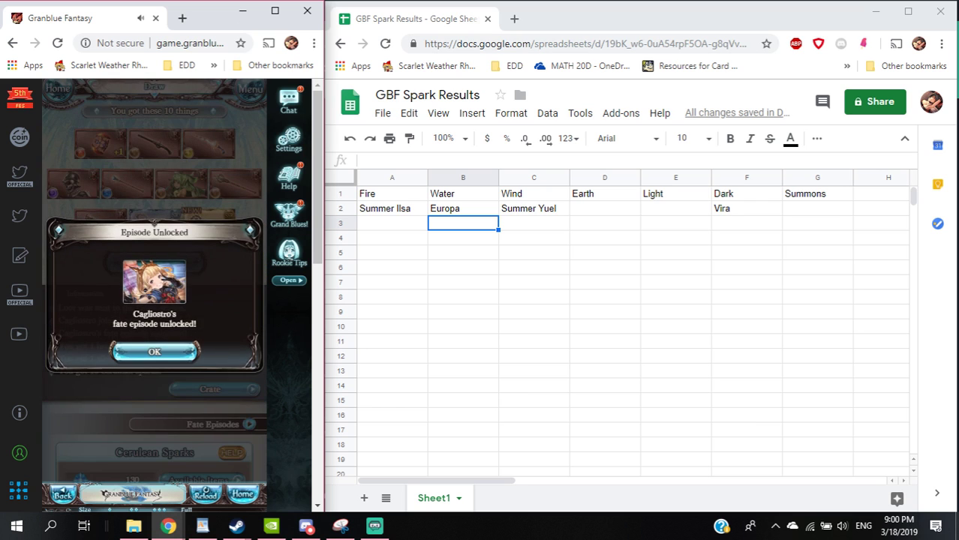
# Enter 'Cagliostro' in cell F3 below Vira, then glance at the stream.
pyautogui.click(747, 223)
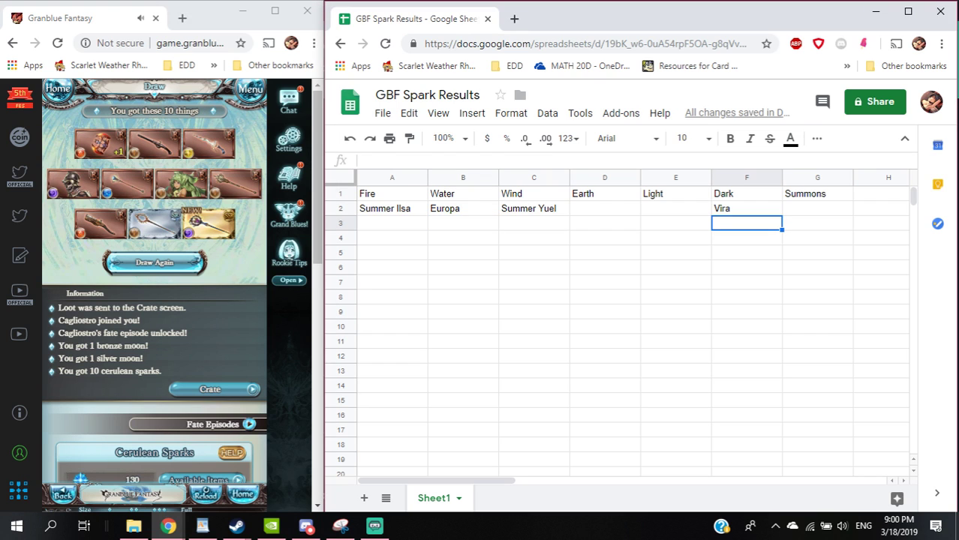
pyautogui.write('Caglis')
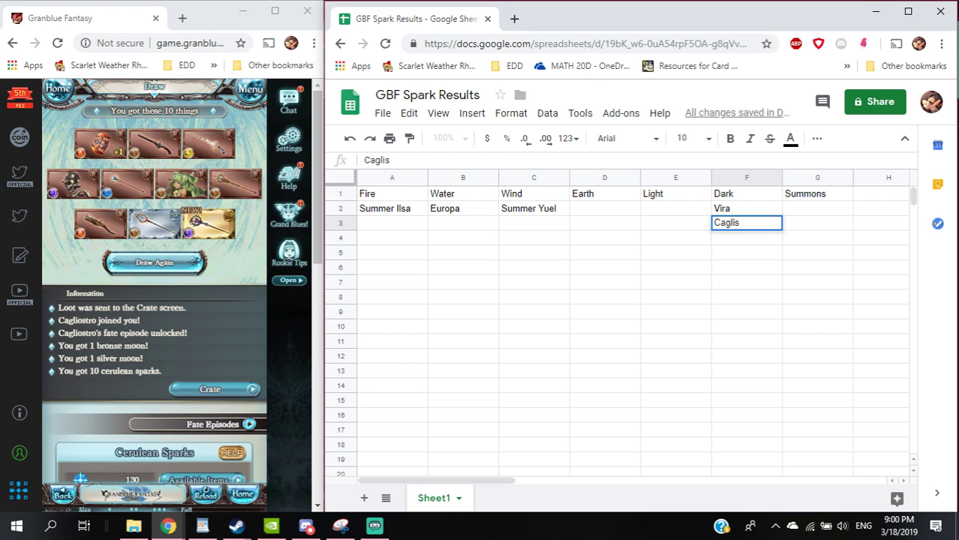
pyautogui.press('BackSpace')
pyautogui.write('ostro')
pyautogui.press('Return')
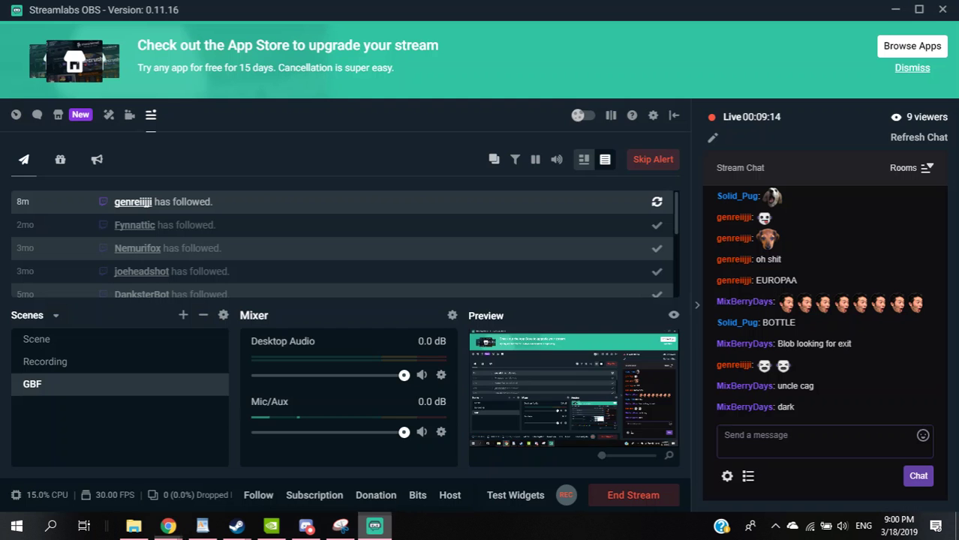
pyautogui.click(375, 527)
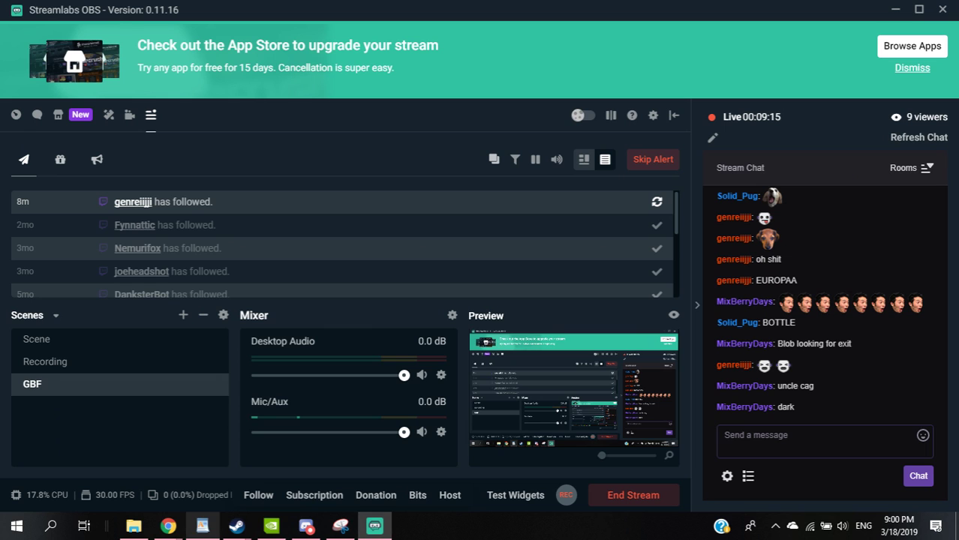
pyautogui.moveTo(168, 526)
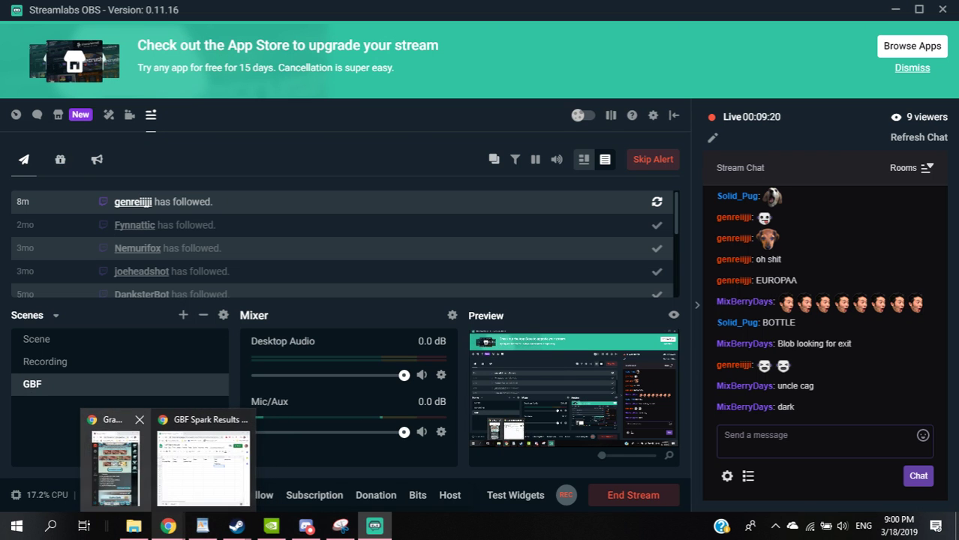
pyautogui.click(151, 461)
pyautogui.click(236, 461)
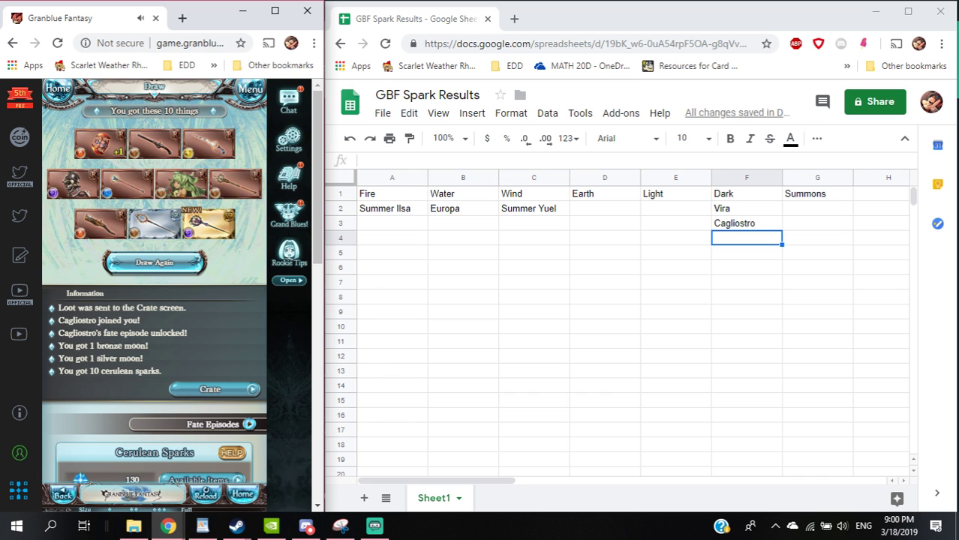
# Draw ten more with crystals, pulling the Orleans Standard for Jeanne d'Arc.
pyautogui.click(154, 262)
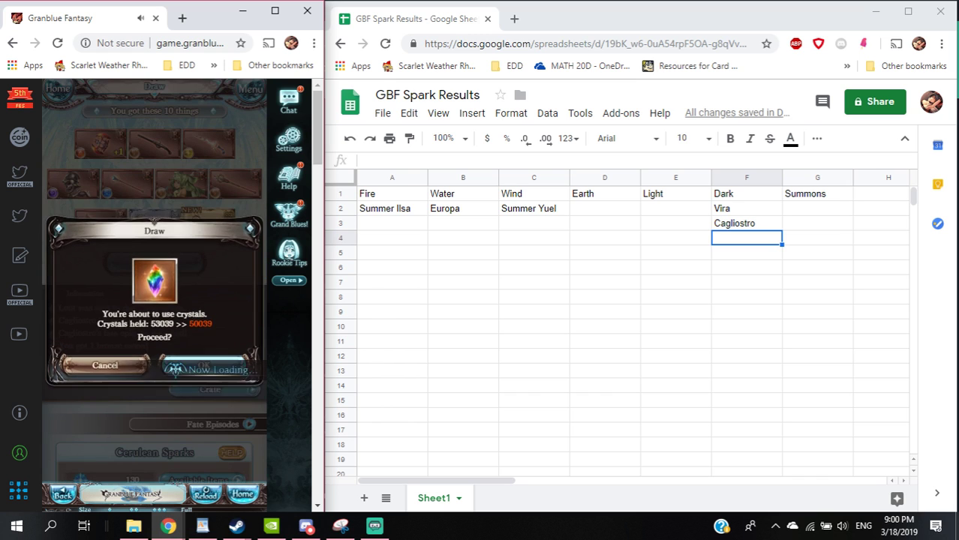
pyautogui.click(203, 358)
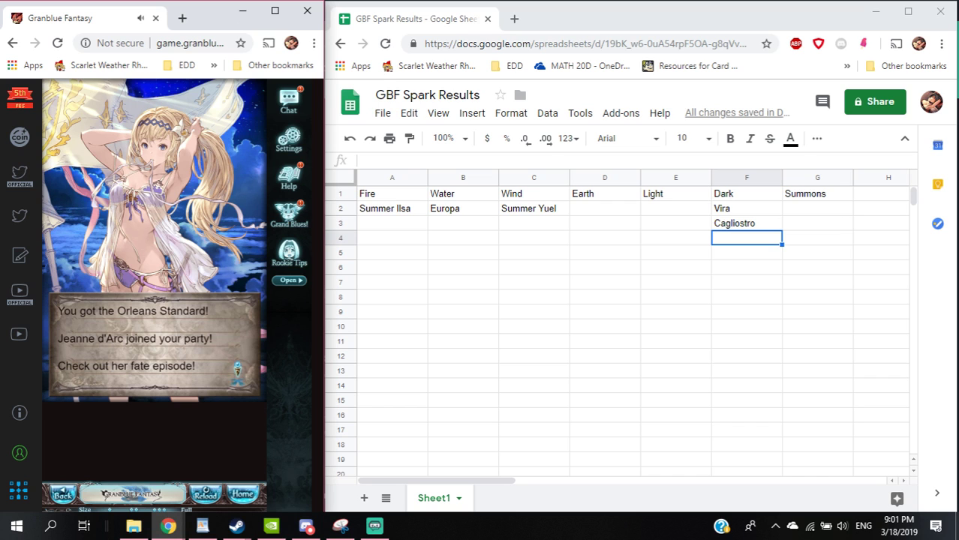
# Enter Summer Jeanne in Wind cell C3, below Summer Yuel.
pyautogui.hotkey('alt', 'Tab')
pyautogui.press('Left')
pyautogui.press('Left')
pyautogui.press('Left')
pyautogui.press('Up')
pyautogui.write('Summer J')
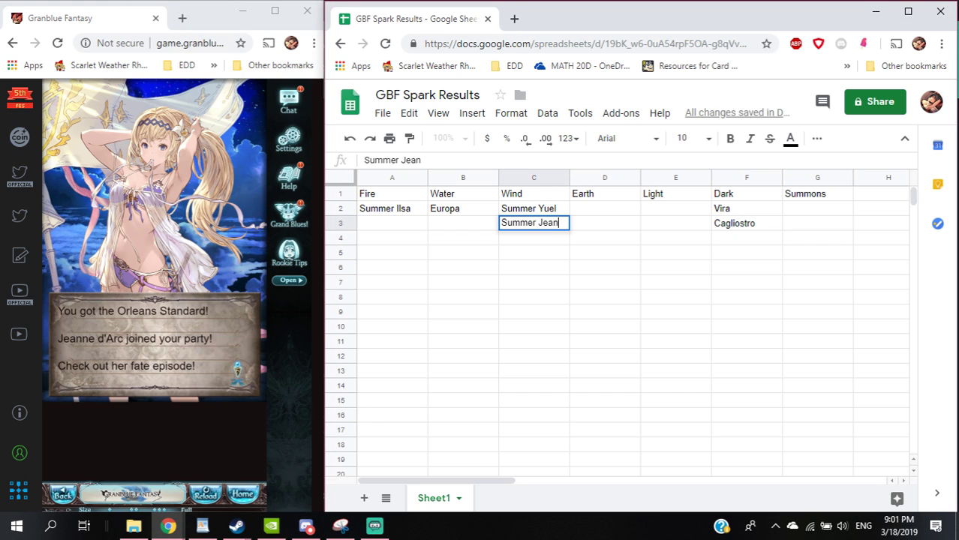
pyautogui.press('Return')
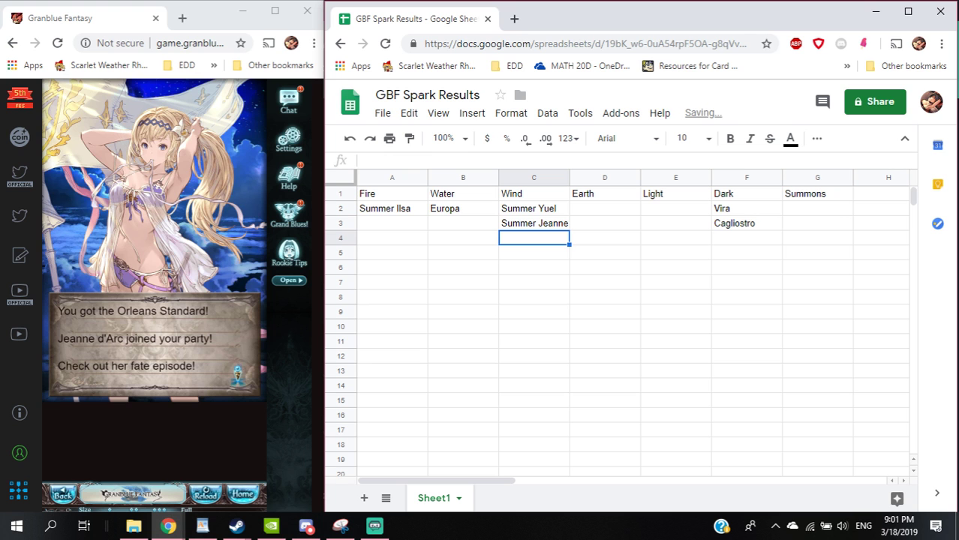
pyautogui.hotkey('alt', 'Tab')
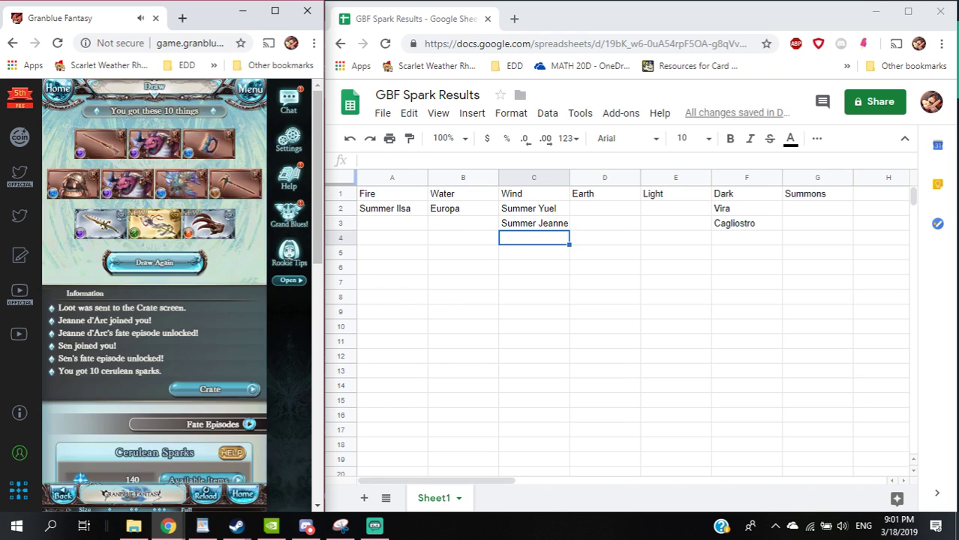
pyautogui.click(375, 525)
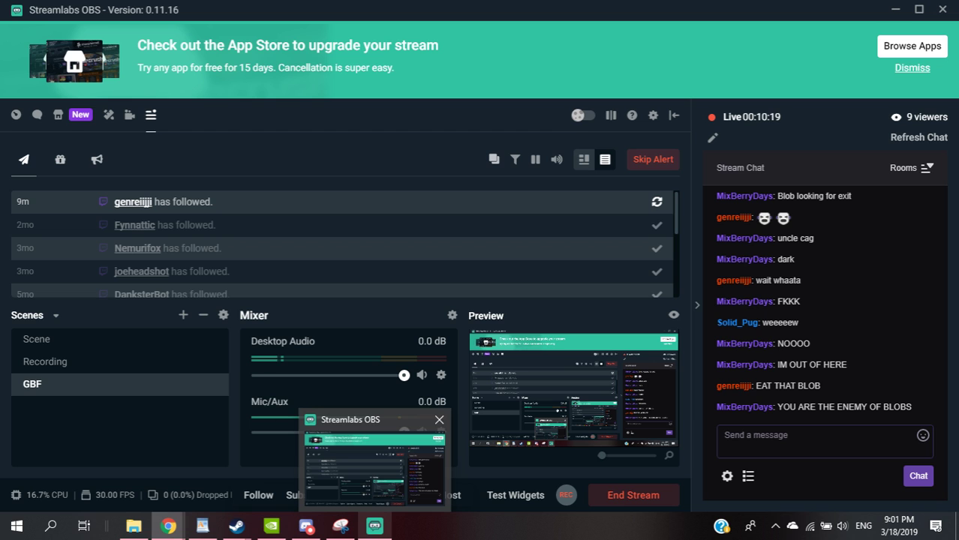
# Run another crystal 10-part draw, which reveals Scarlet Vane and brings Societte.
pyautogui.click(375, 525)
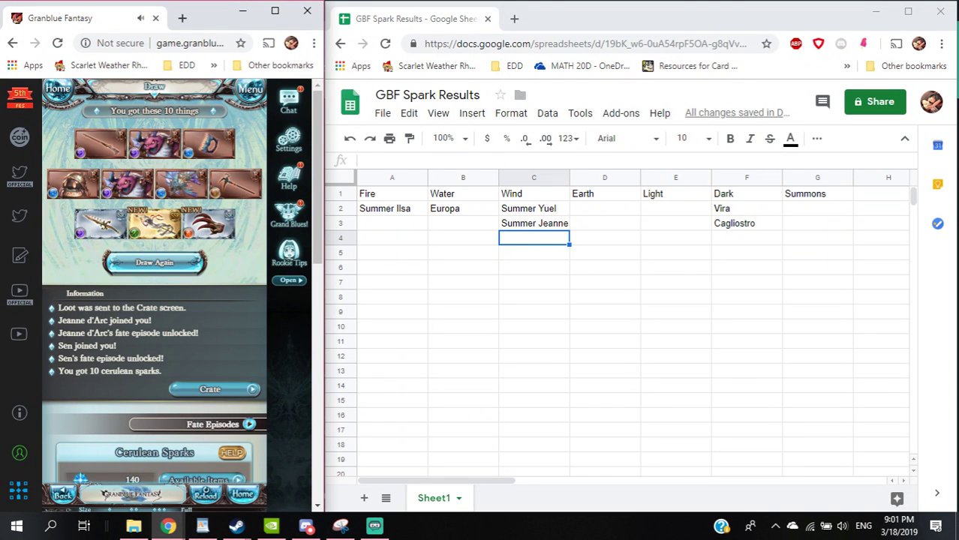
pyautogui.scroll(-4, 155, 281)
pyautogui.scroll(4, 154, 281)
pyautogui.scroll(-4, 155, 280)
pyautogui.scroll(-1, 155, 281)
pyautogui.scroll(5, 155, 281)
pyautogui.click(154, 262)
pyautogui.click(204, 358)
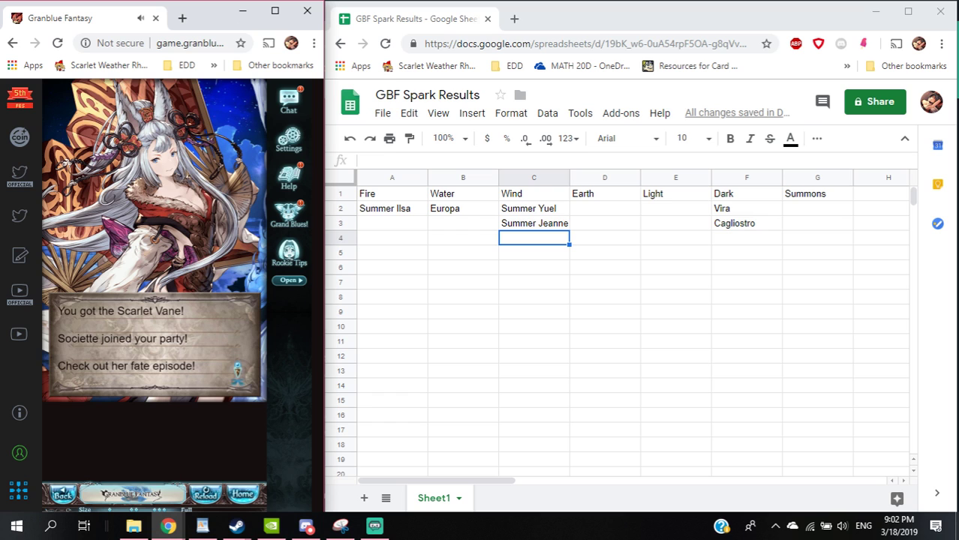
# Enter Societte in Water cell B3 and dismiss the fate episode notice.
pyautogui.click(464, 223)
pyautogui.write('Societte')
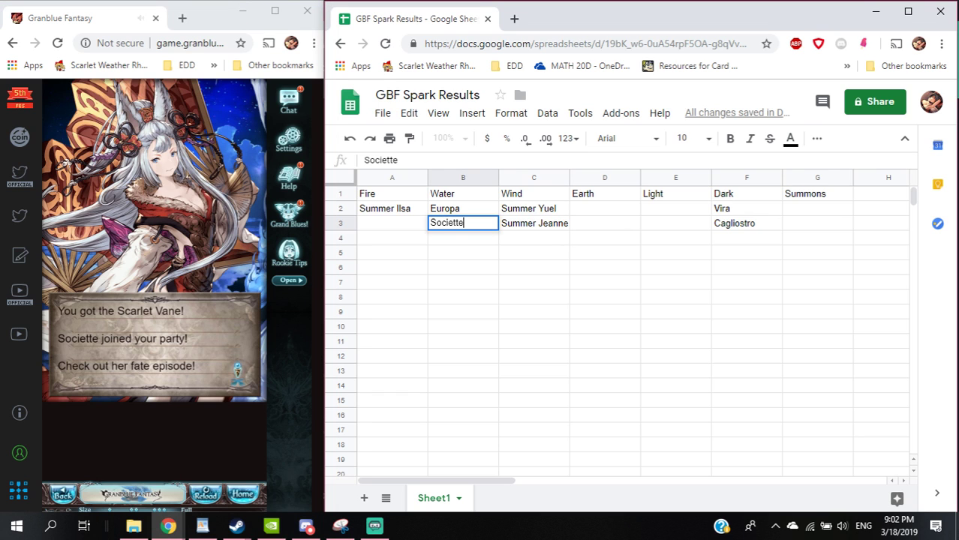
pyautogui.press('Return')
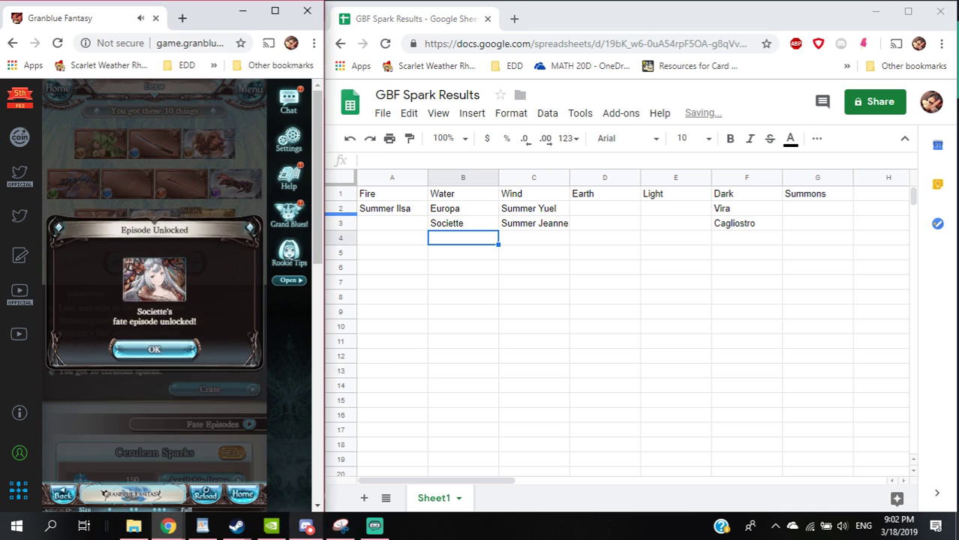
pyautogui.click(153, 351)
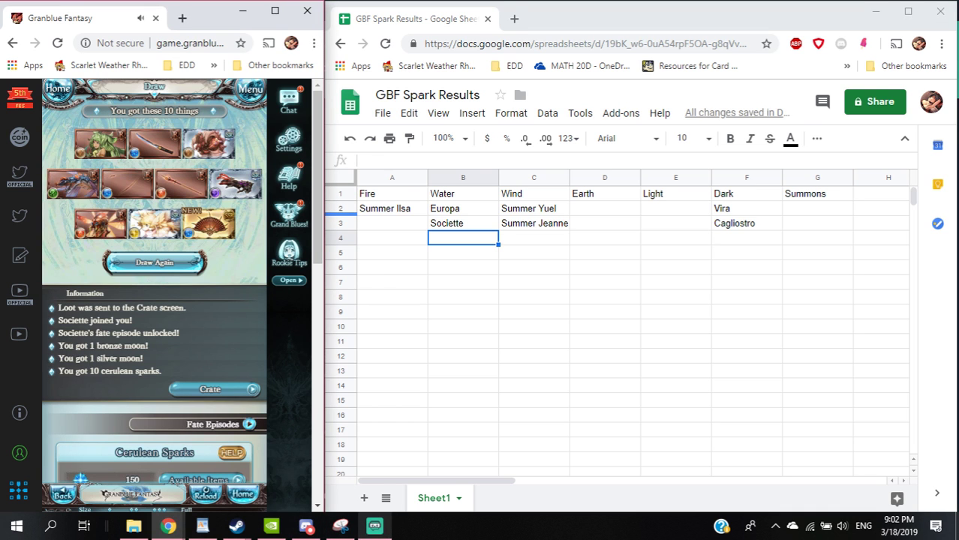
# Confirm another crystal draw, which reveals Sunspot Spear.
pyautogui.click(374, 526)
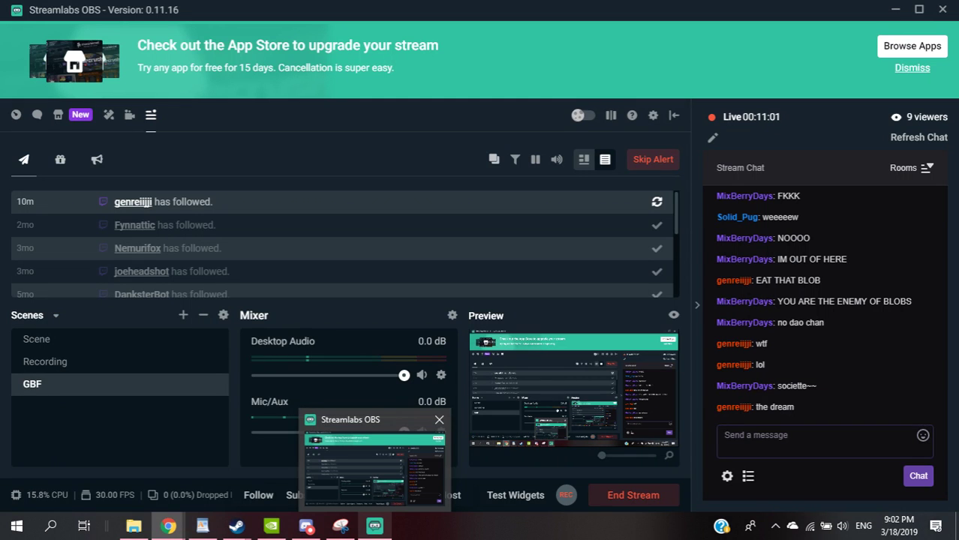
pyautogui.click(375, 527)
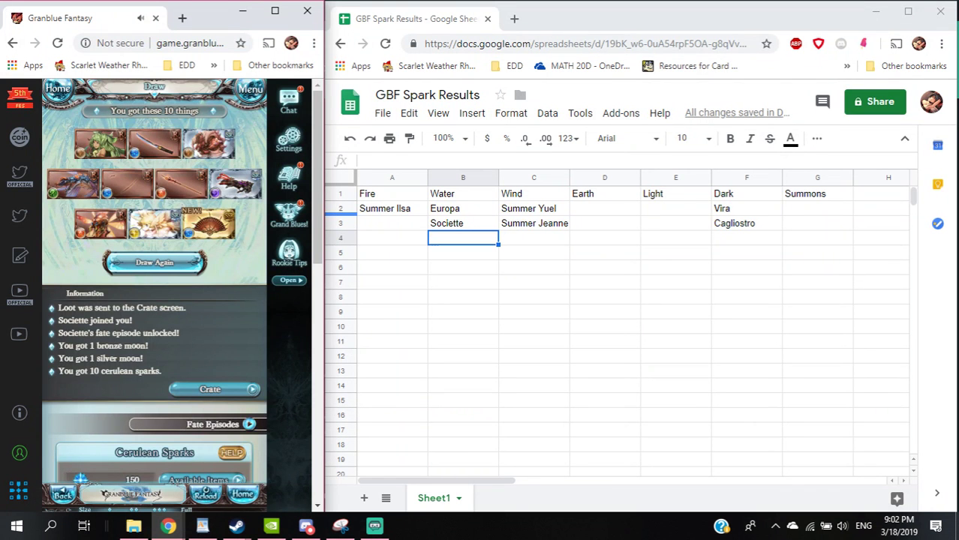
pyautogui.click(203, 360)
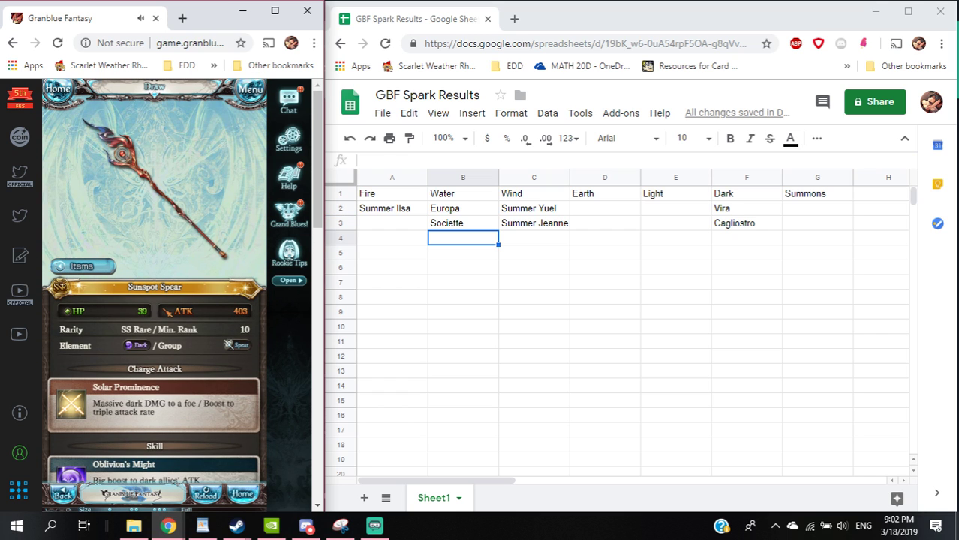
# Enter Zeta in Dark cell F4, then run a crystal draw that brings Dante.
pyautogui.click(747, 238)
pyautogui.write('Zeta')
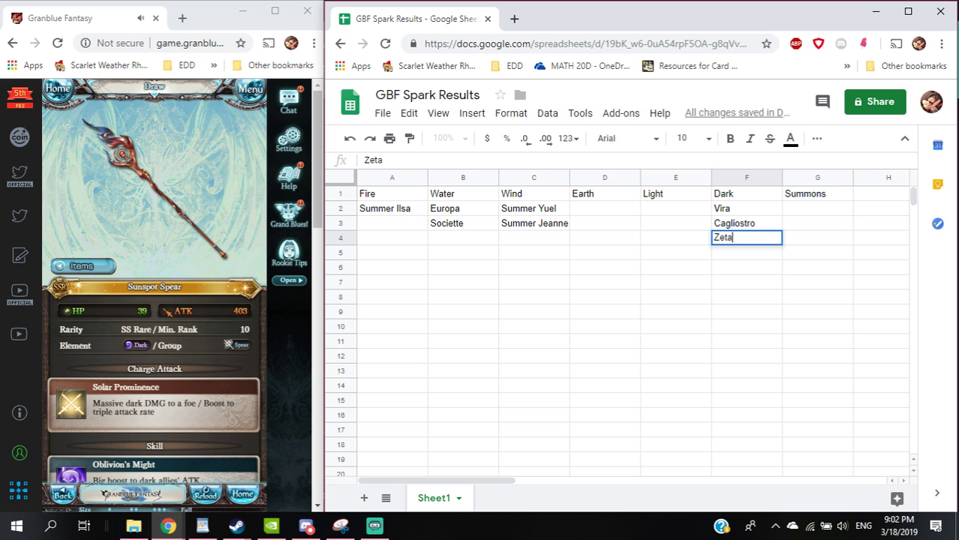
pyautogui.press('Return')
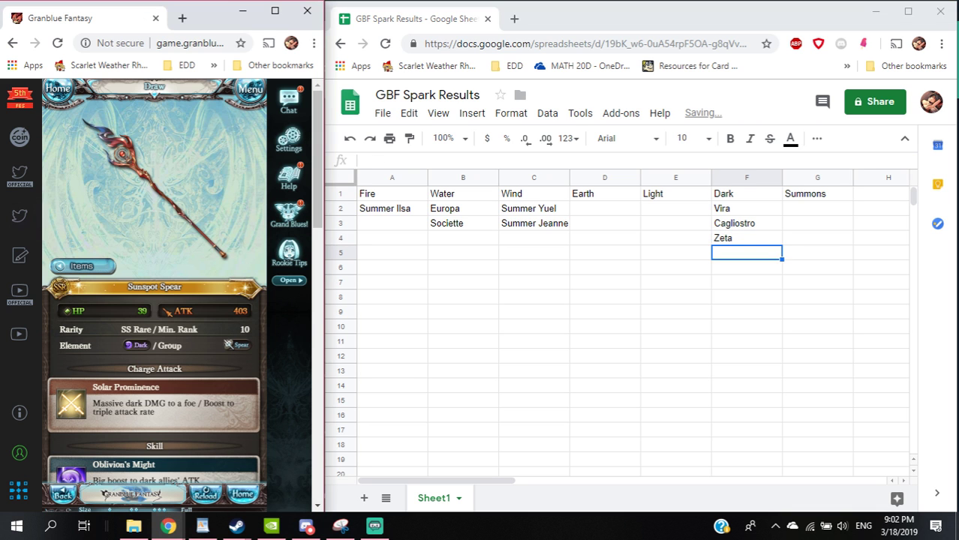
pyautogui.scroll(-10, 153, 300)
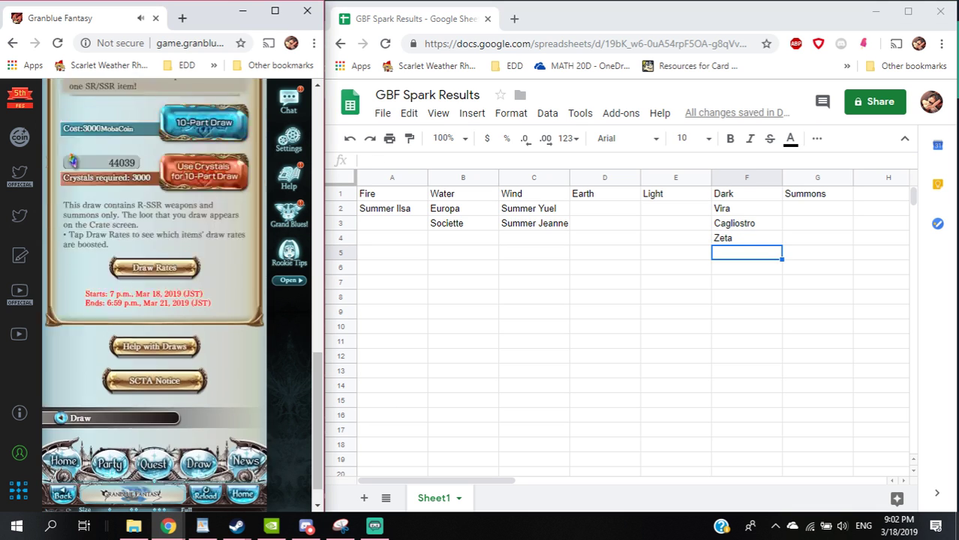
pyautogui.scroll(10, 154, 300)
pyautogui.scroll(-5, 153, 300)
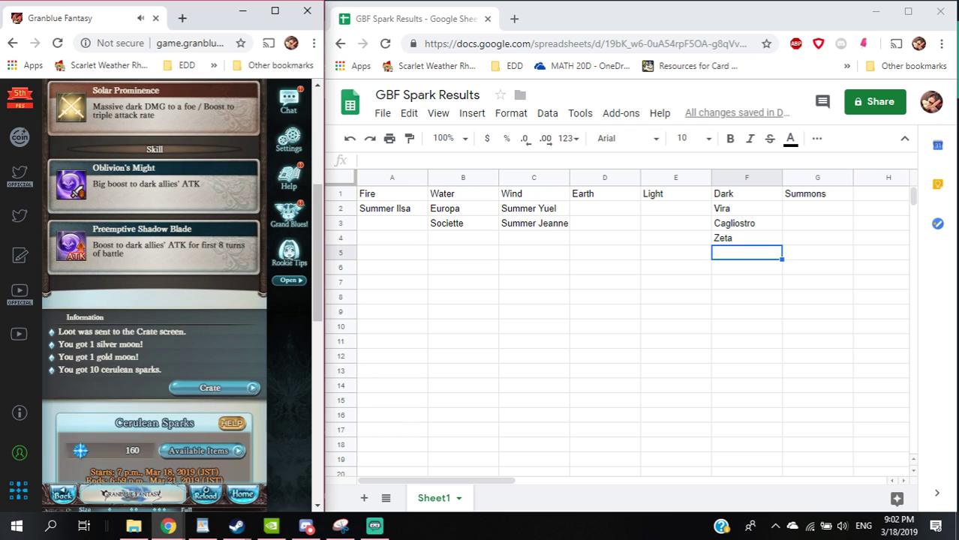
pyautogui.scroll(-3, 154, 300)
pyautogui.scroll(3, 154, 300)
pyautogui.scroll(5, 154, 300)
pyautogui.scroll(-10, 154, 300)
pyautogui.scroll(3, 154, 300)
pyautogui.scroll(3, 154, 300)
pyautogui.scroll(5, 154, 300)
pyautogui.scroll(-4, 154, 301)
pyautogui.scroll(-2, 154, 300)
pyautogui.scroll(-1, 154, 300)
pyautogui.click(204, 280)
pyautogui.moveTo(375, 525)
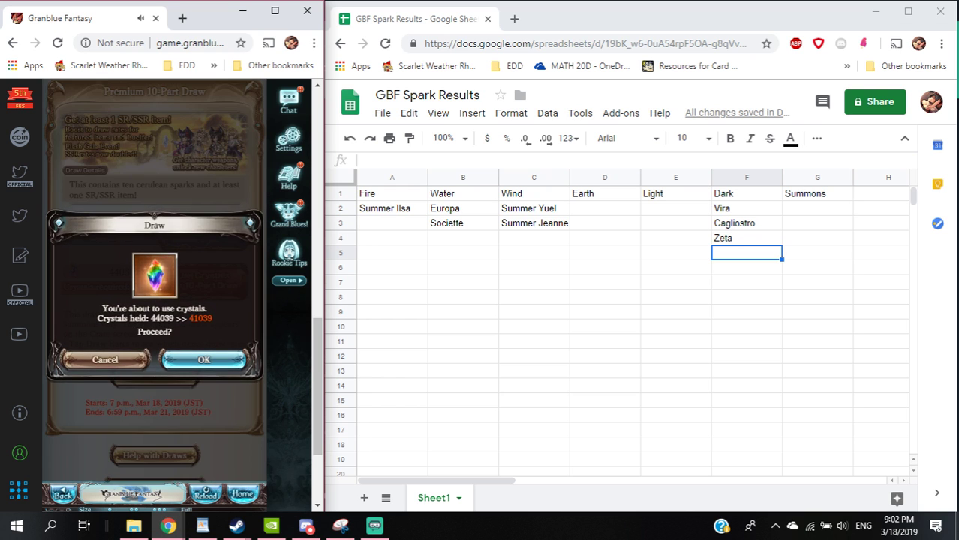
pyautogui.click(204, 364)
pyautogui.click(375, 525)
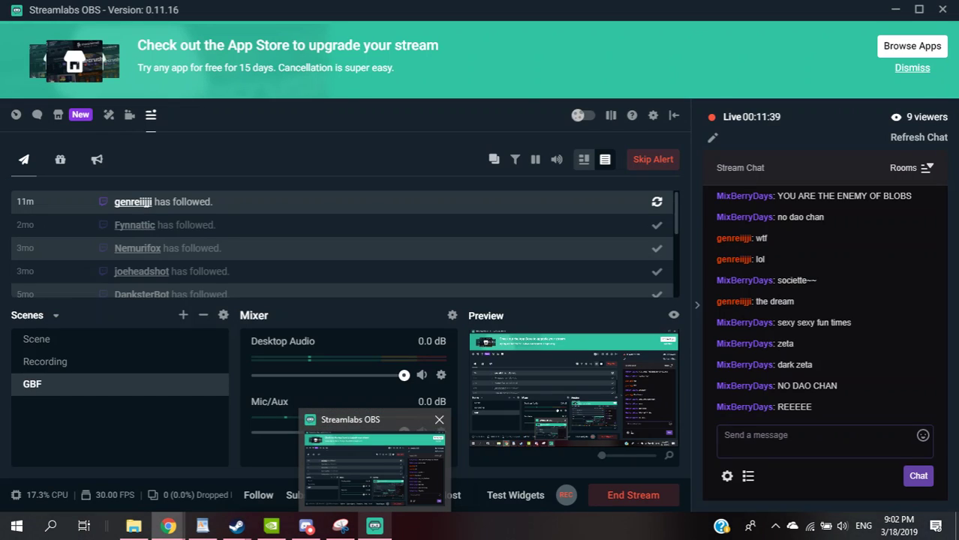
pyautogui.click(374, 526)
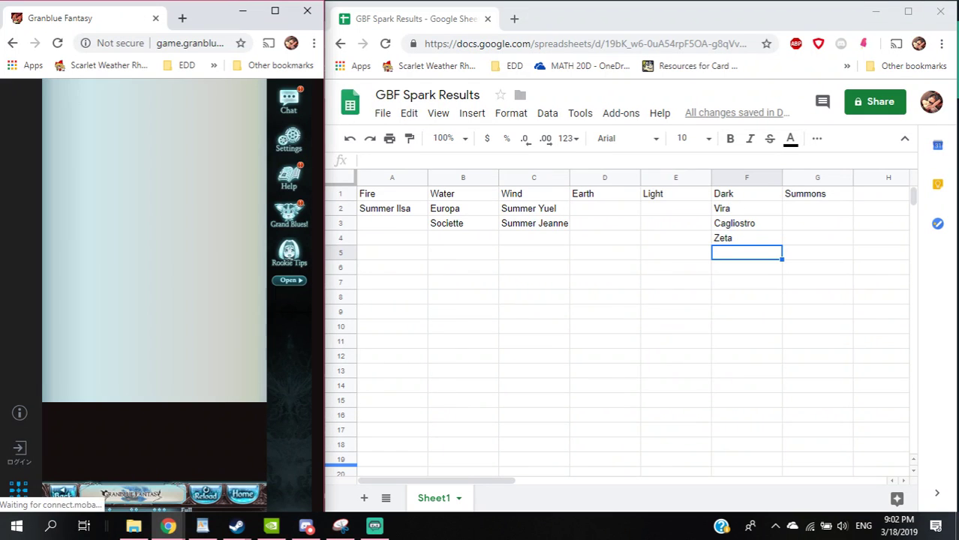
pyautogui.click(374, 525)
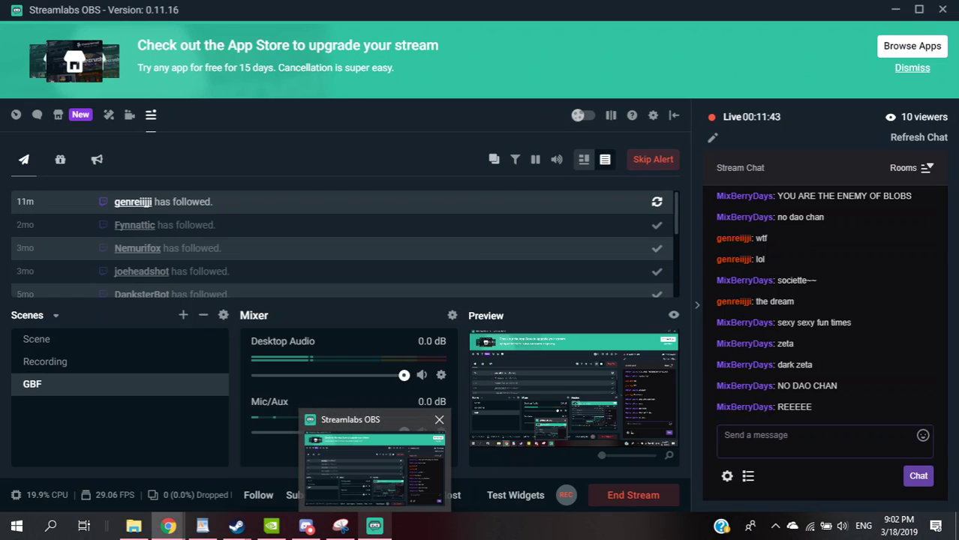
# Dismiss Dante's episode notice and run two more crystal draws, reaching Macula Marius.
pyautogui.click(374, 526)
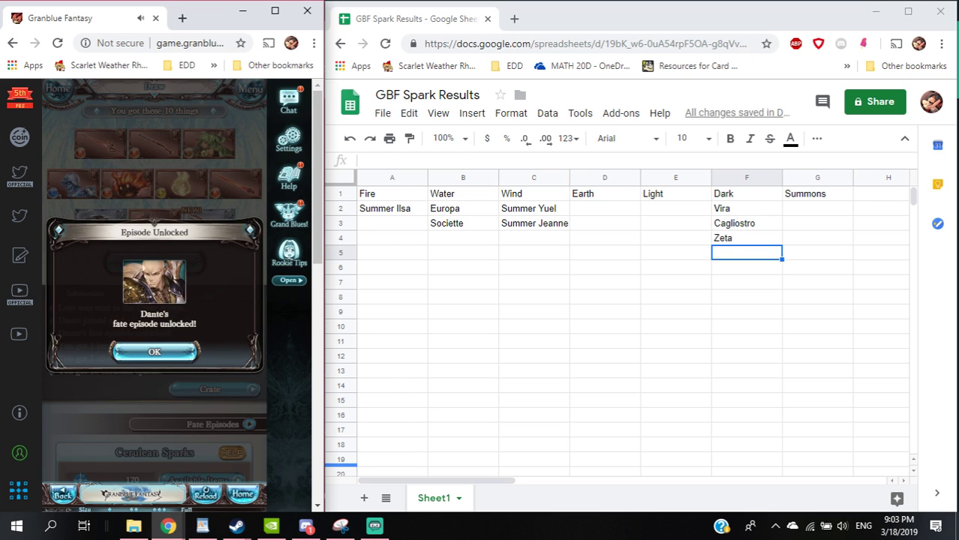
pyautogui.click(154, 352)
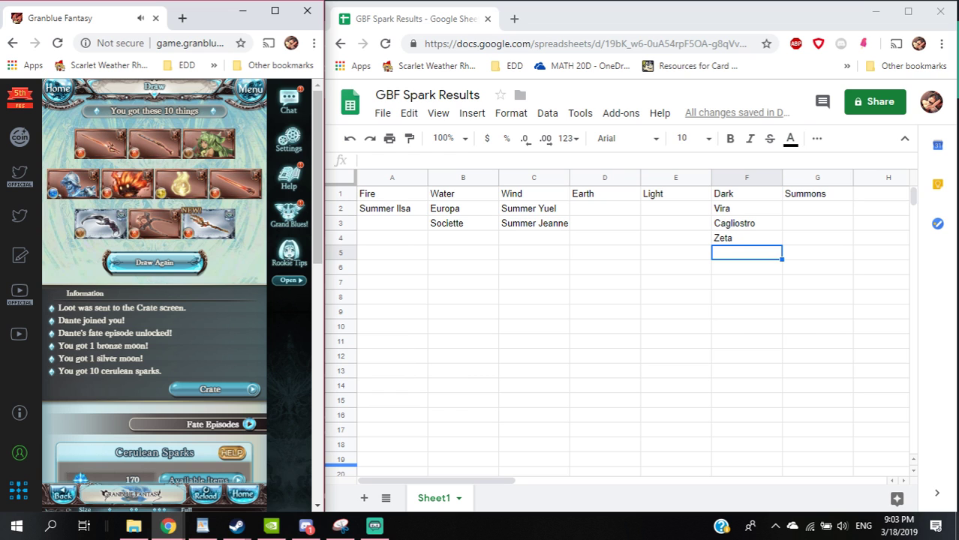
pyautogui.click(154, 262)
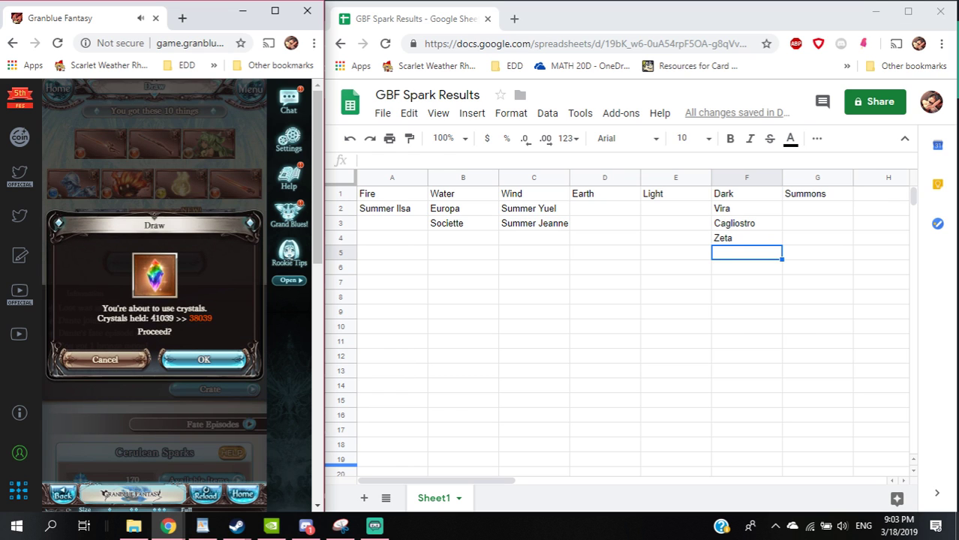
pyautogui.click(204, 360)
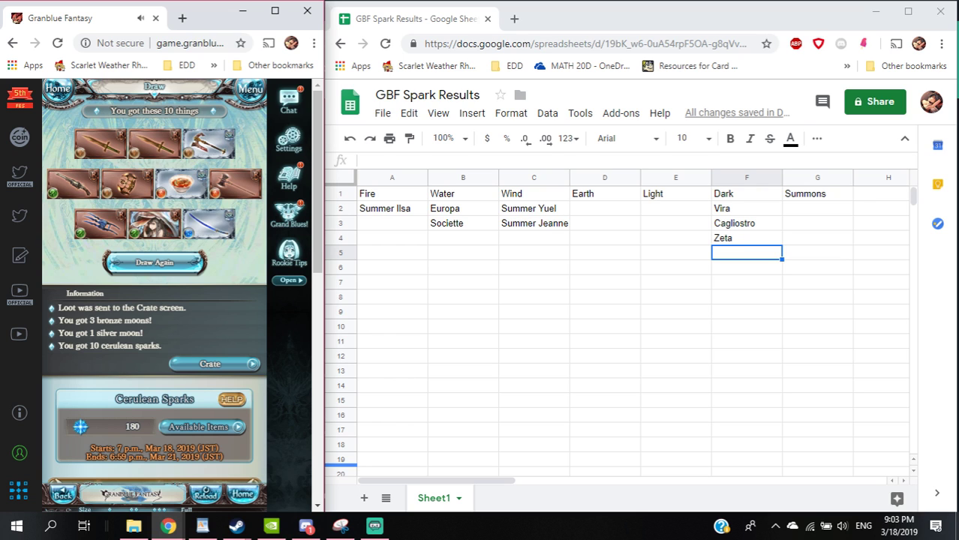
pyautogui.click(154, 262)
pyautogui.click(204, 359)
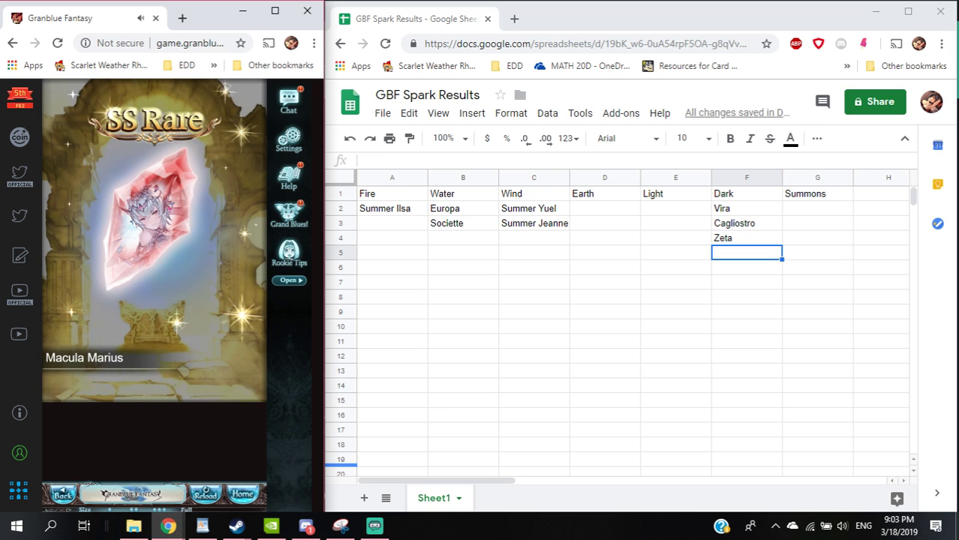
# Enter Macula Marius in cell G2 under Summons.
pyautogui.press('Up')
pyautogui.press('Up')
pyautogui.press('Up')
pyautogui.press('Right')
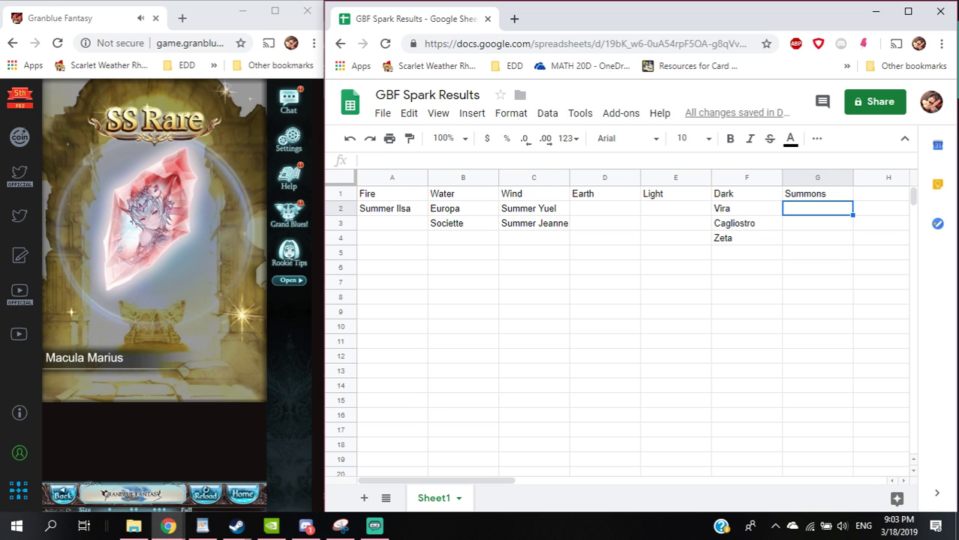
pyautogui.write('Macula Marius')
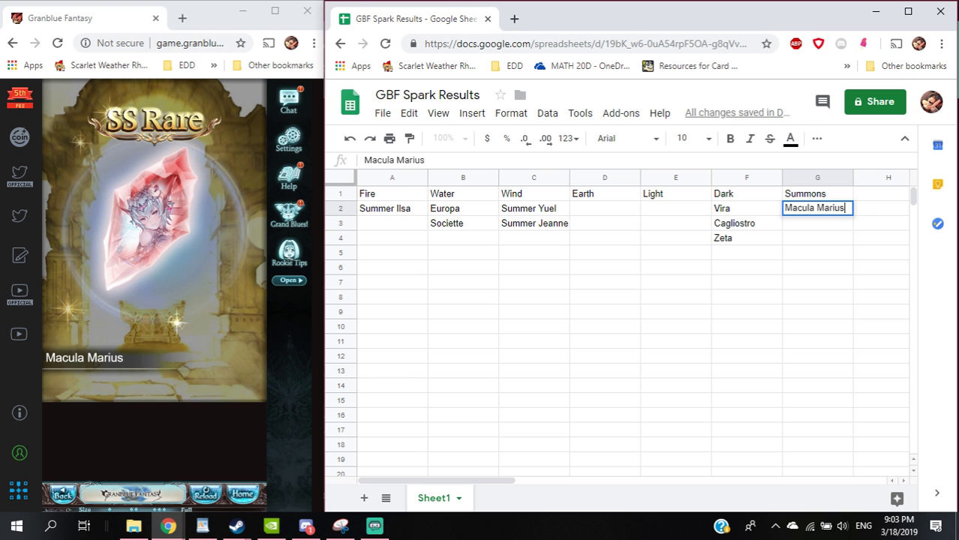
pyautogui.press('Return')
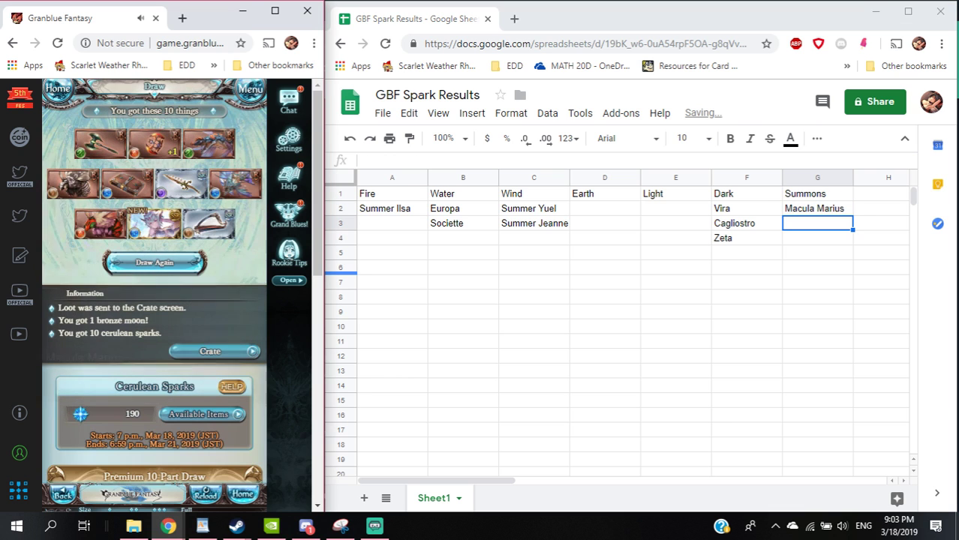
pyautogui.click(154, 262)
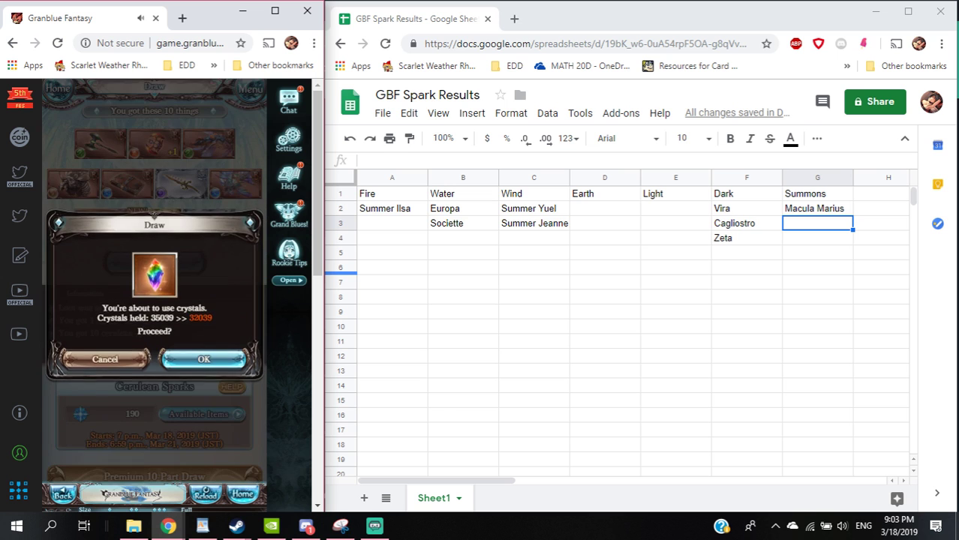
# Confirm two more crystal draws, checking the stream dashboard, until Ixaba brings Sturm.
pyautogui.click(206, 360)
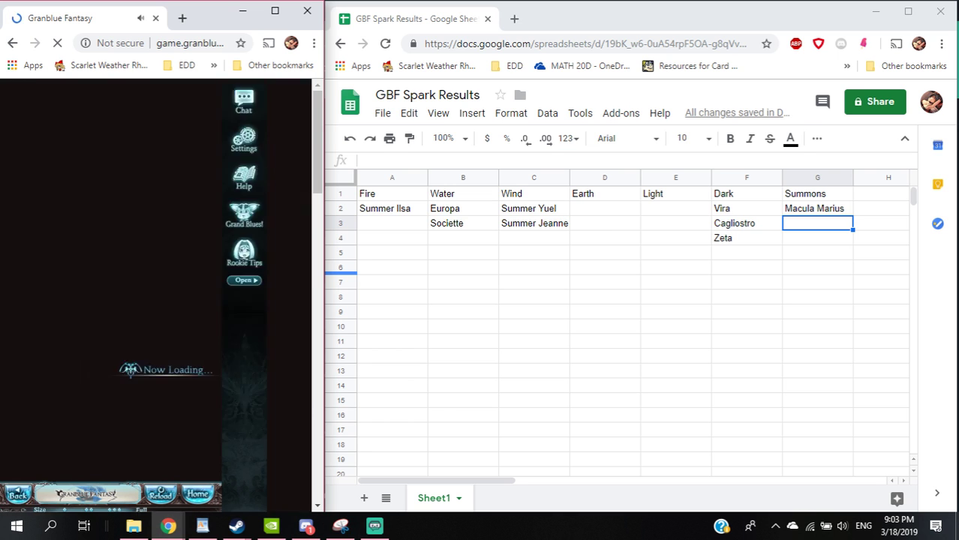
pyautogui.click(374, 465)
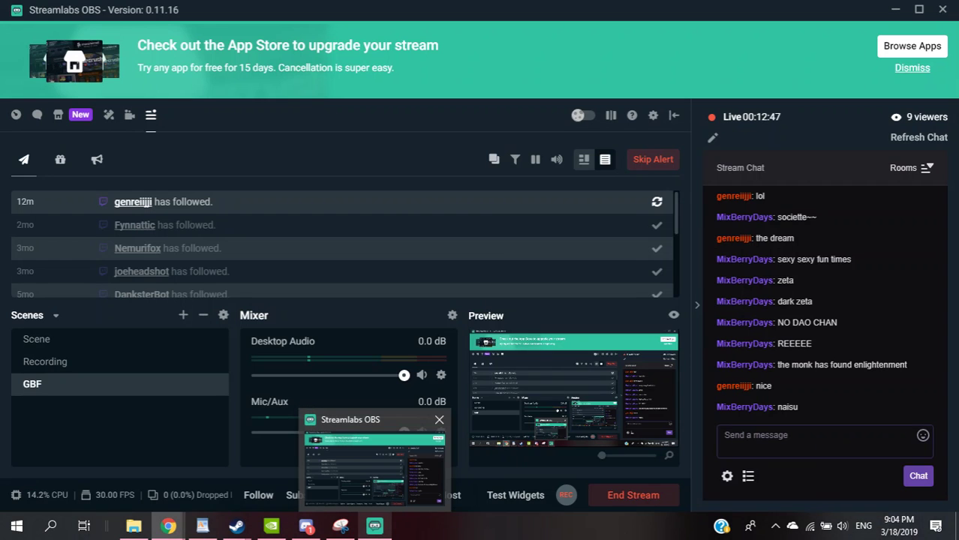
pyautogui.click(375, 461)
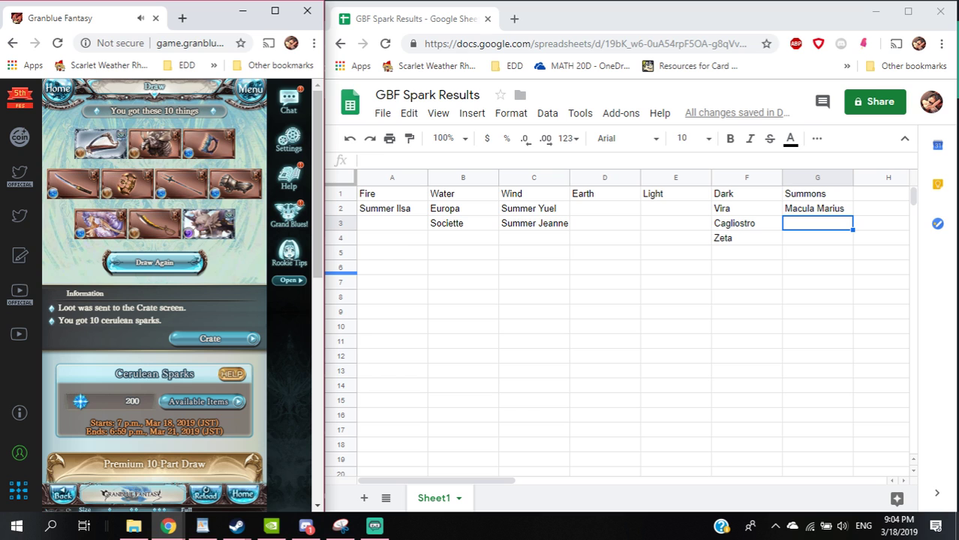
pyautogui.click(154, 262)
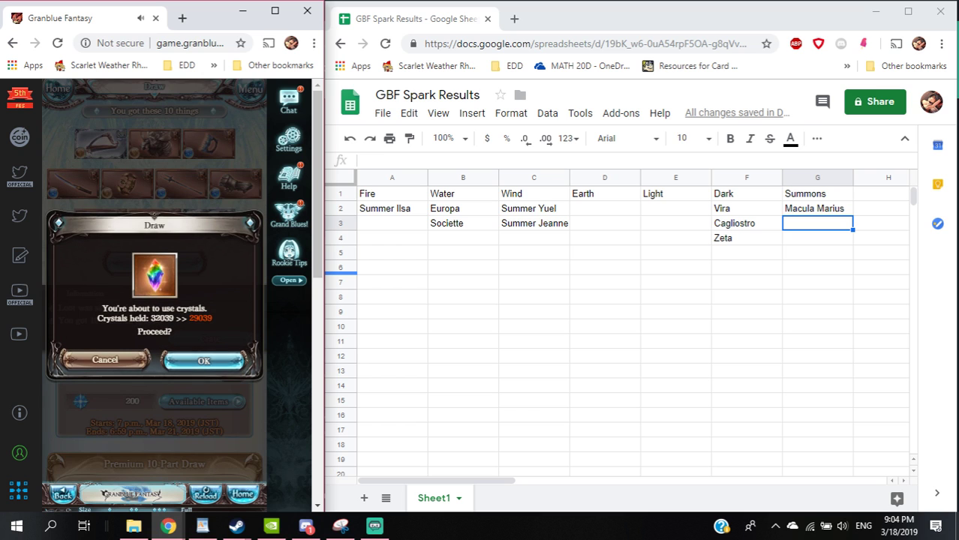
pyautogui.click(203, 361)
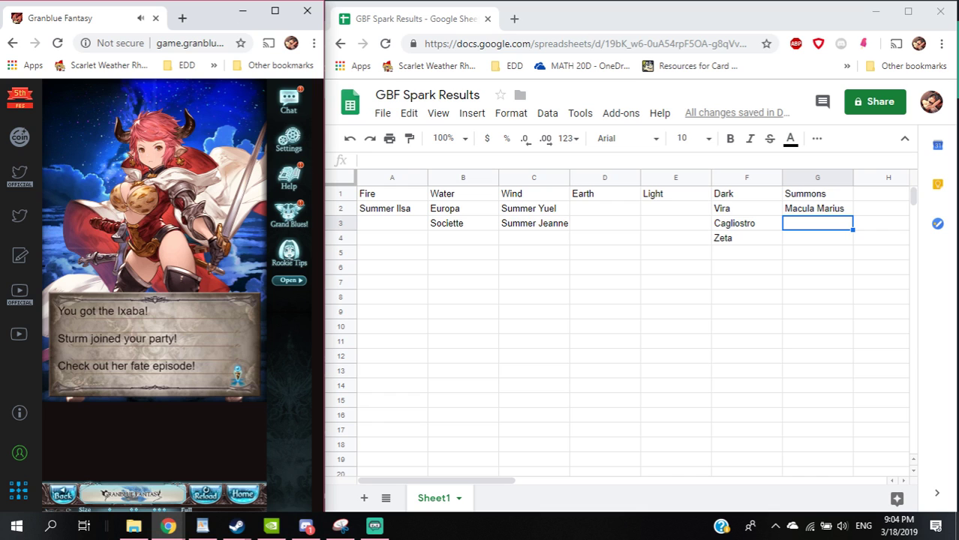
# Enter Sturm in Fire cell A3 and dismiss the Ixaba and fate episode popups.
pyautogui.click(392, 223)
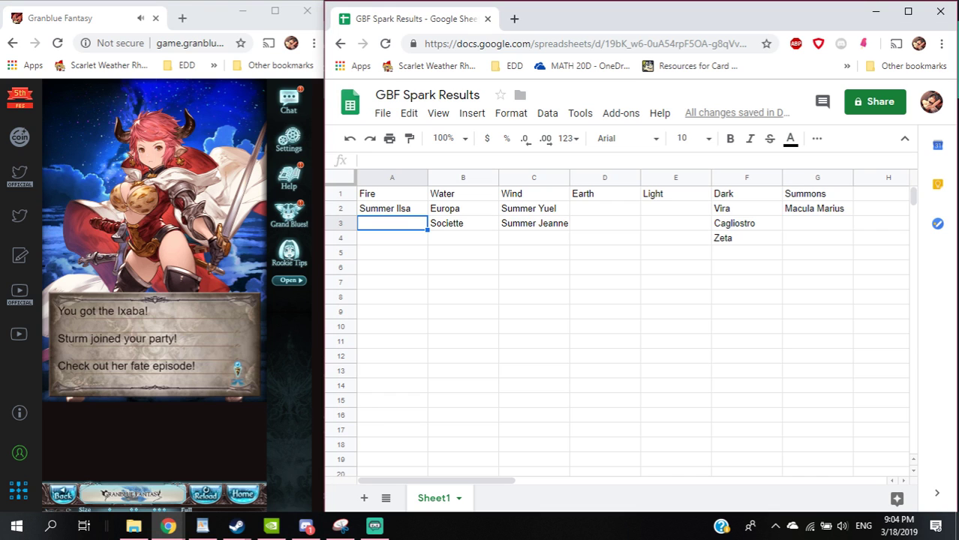
pyautogui.write('Str')
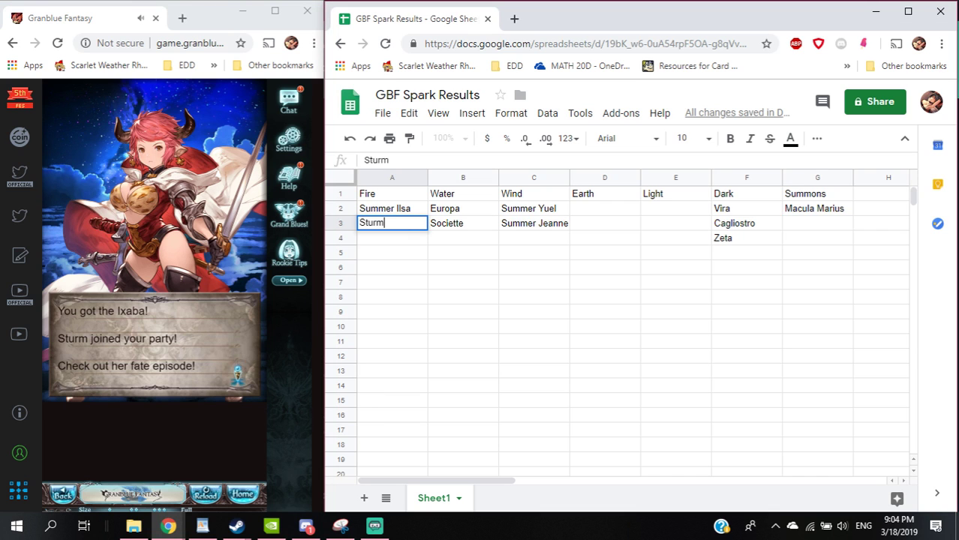
pyautogui.press('Return')
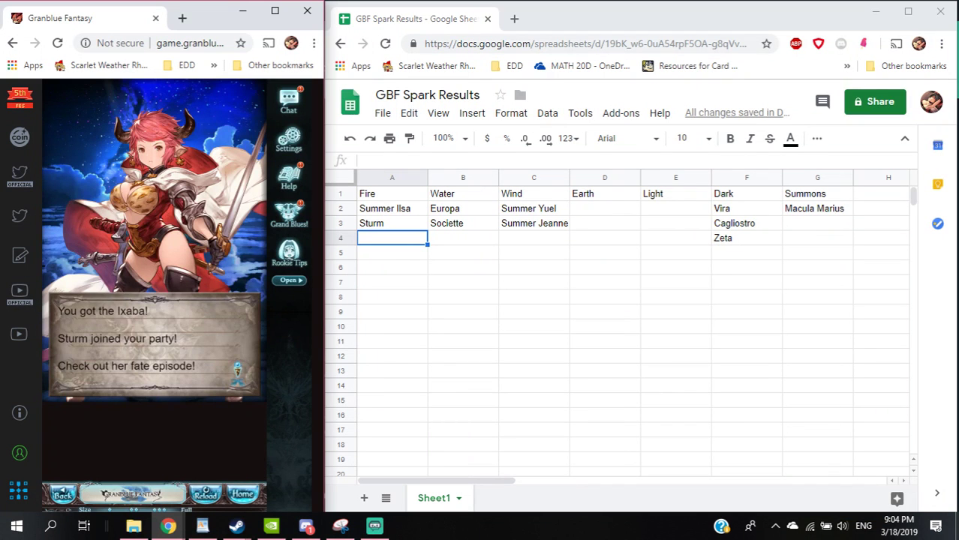
pyautogui.click(154, 341)
pyautogui.click(154, 349)
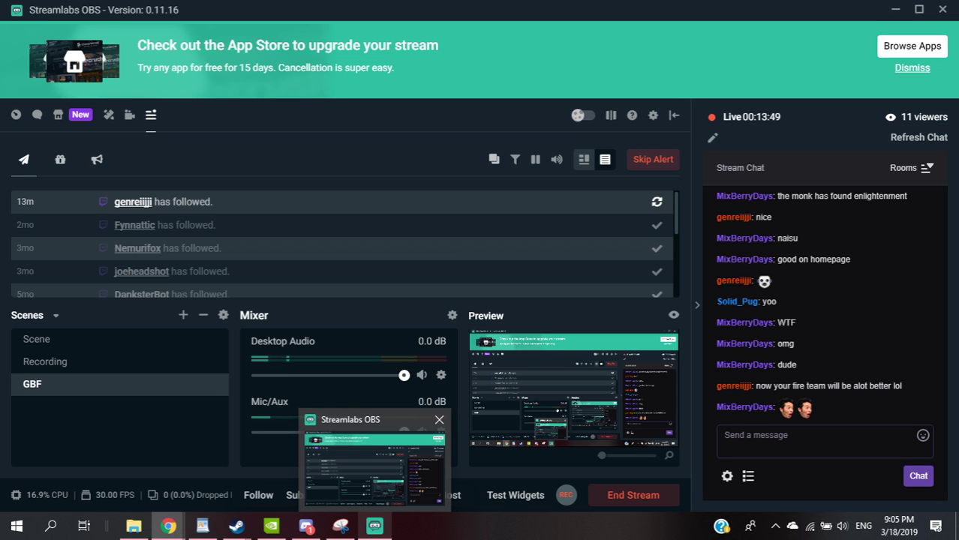
# Run four more crystal ten-part draws until Conifer unlocks Naoise's fate episode.
pyautogui.click(374, 526)
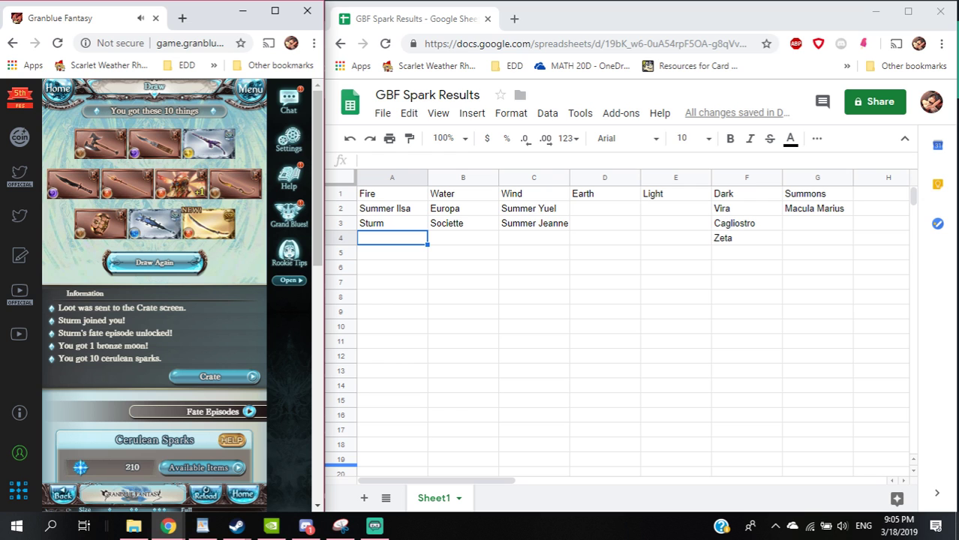
pyautogui.click(154, 262)
pyautogui.click(214, 357)
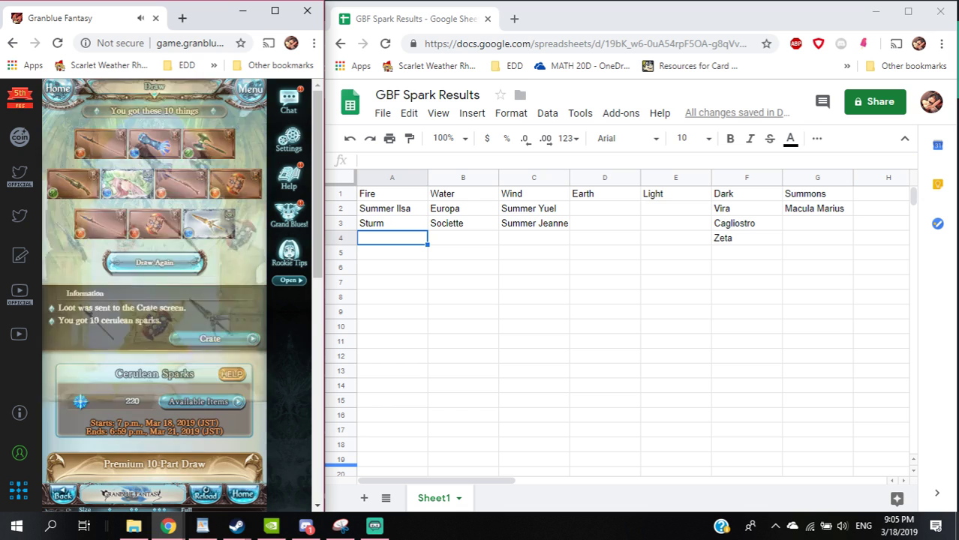
pyautogui.click(154, 262)
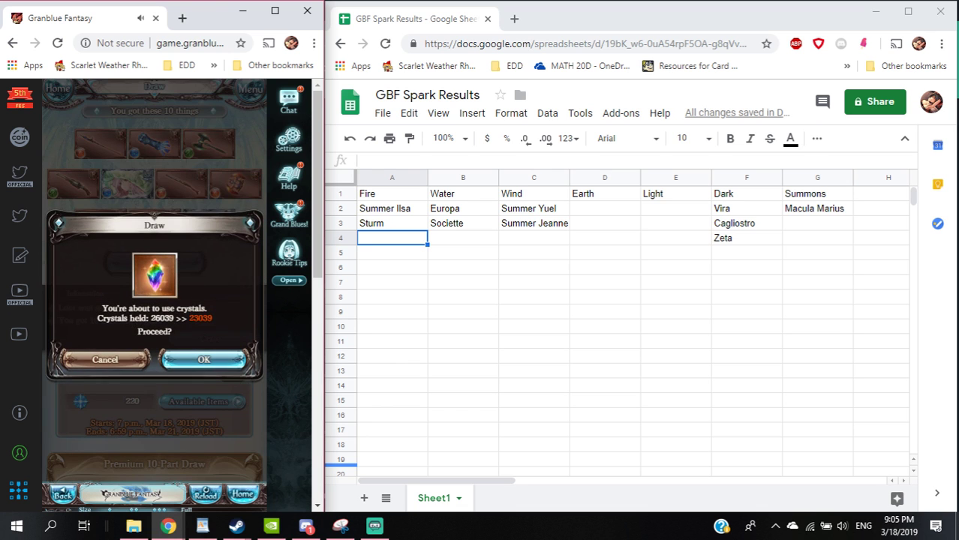
pyautogui.click(203, 360)
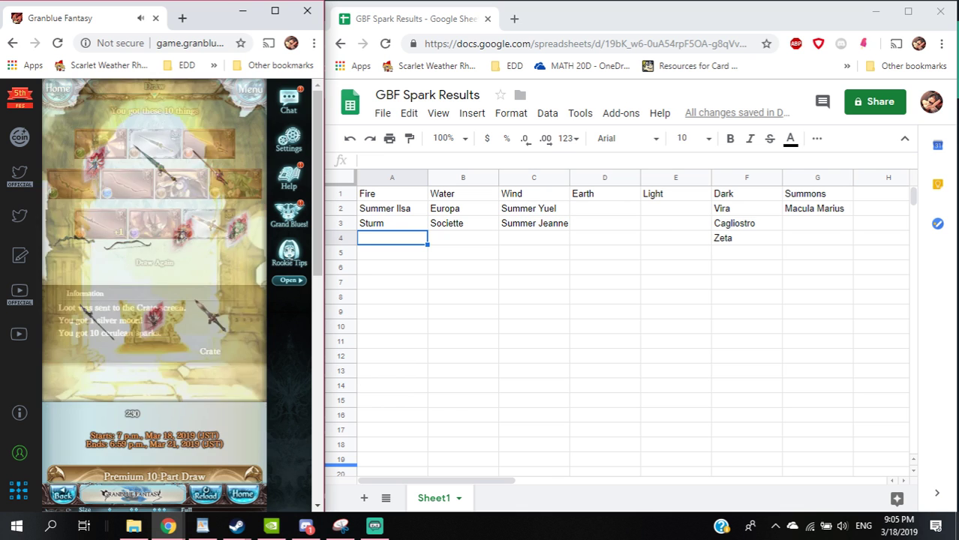
pyautogui.scroll(-4, 155, 282)
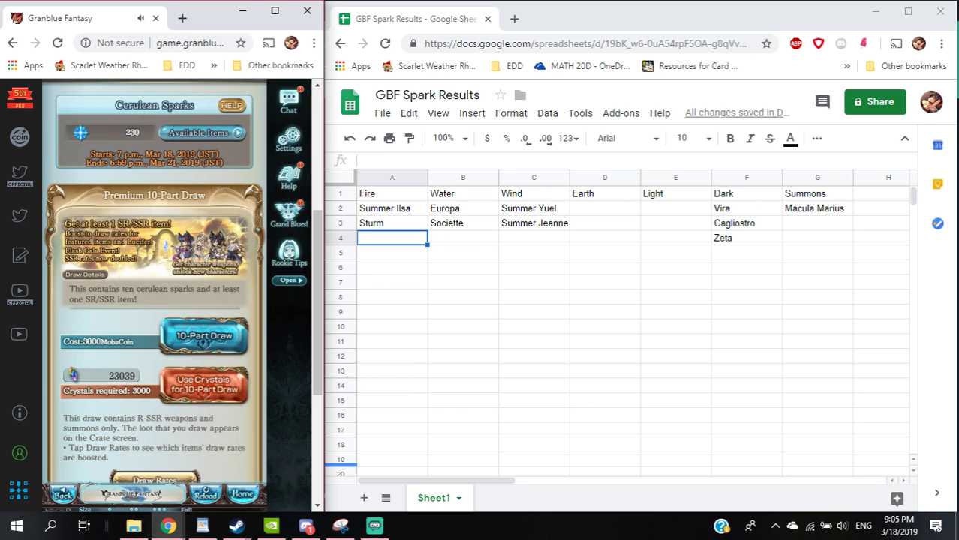
pyautogui.scroll(3, 155, 282)
pyautogui.scroll(1, 155, 282)
pyautogui.click(154, 262)
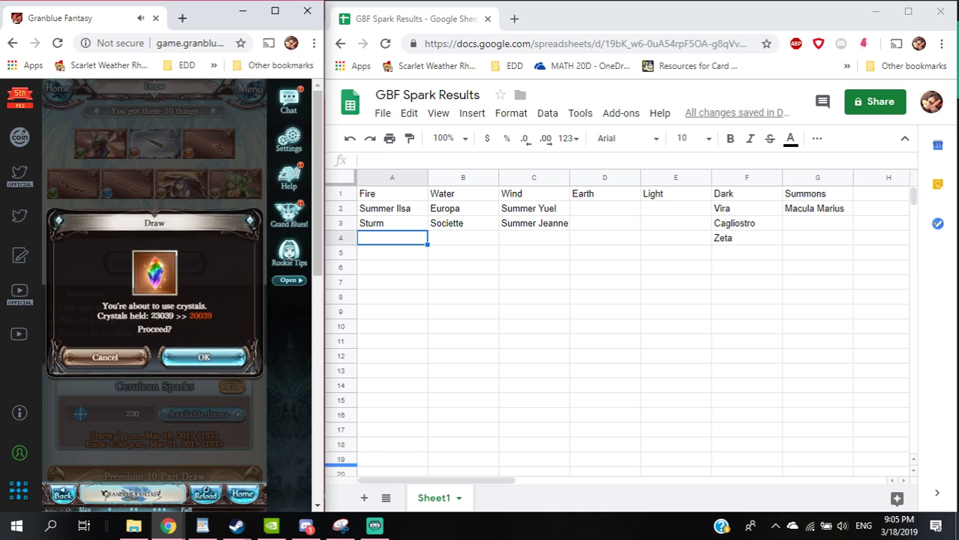
pyautogui.click(203, 358)
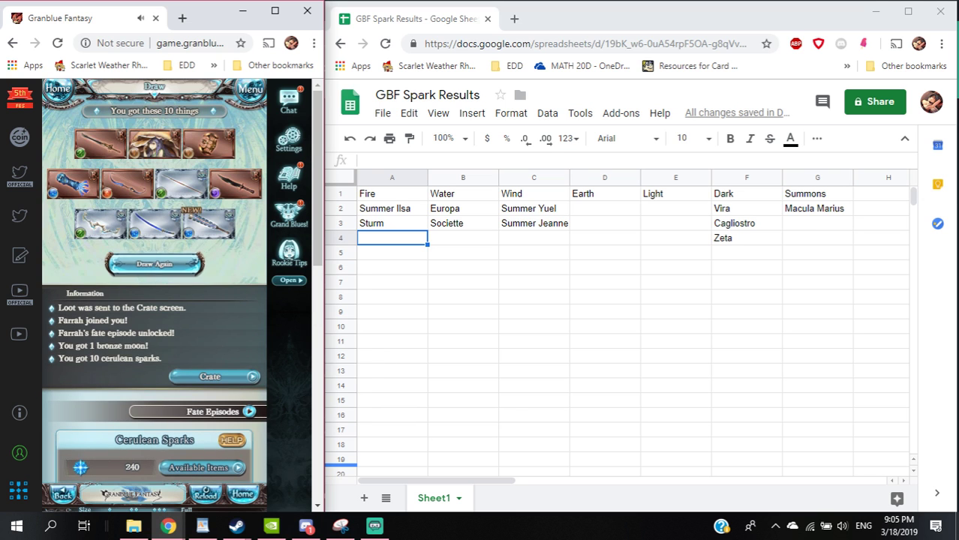
pyautogui.click(154, 262)
pyautogui.click(203, 356)
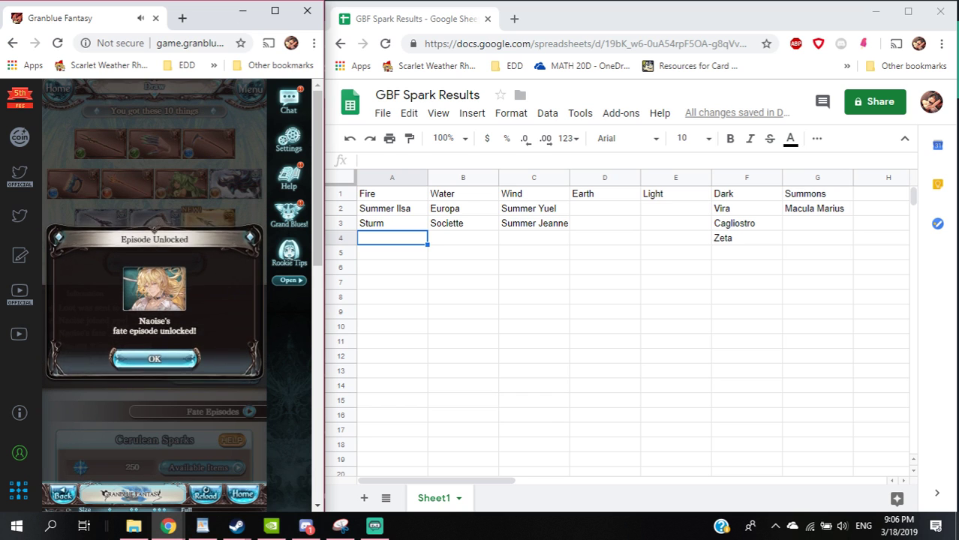
# Enter Naoise in Light cell E2, check the stream dashboard, and start another draw.
pyautogui.click(675, 208)
pyautogui.write('Naoise')
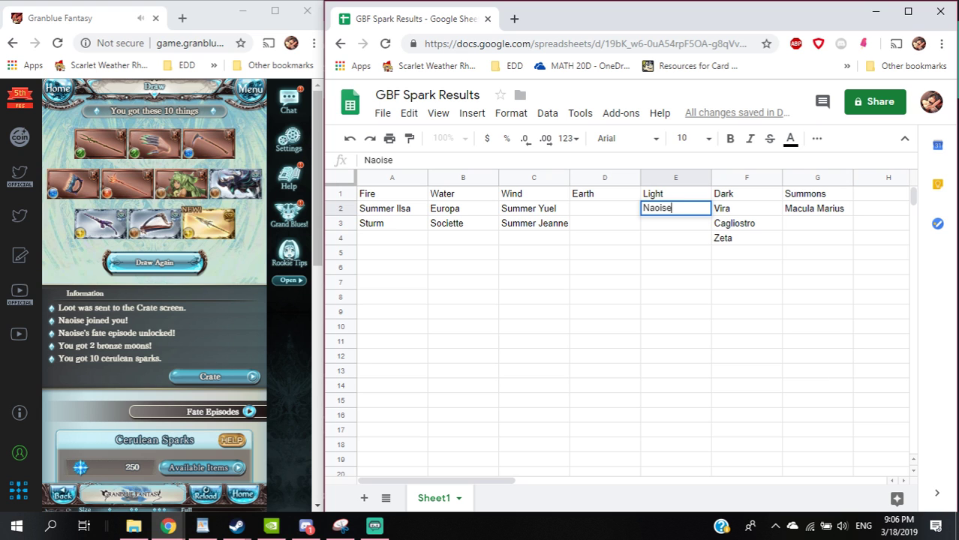
pyautogui.press('Return')
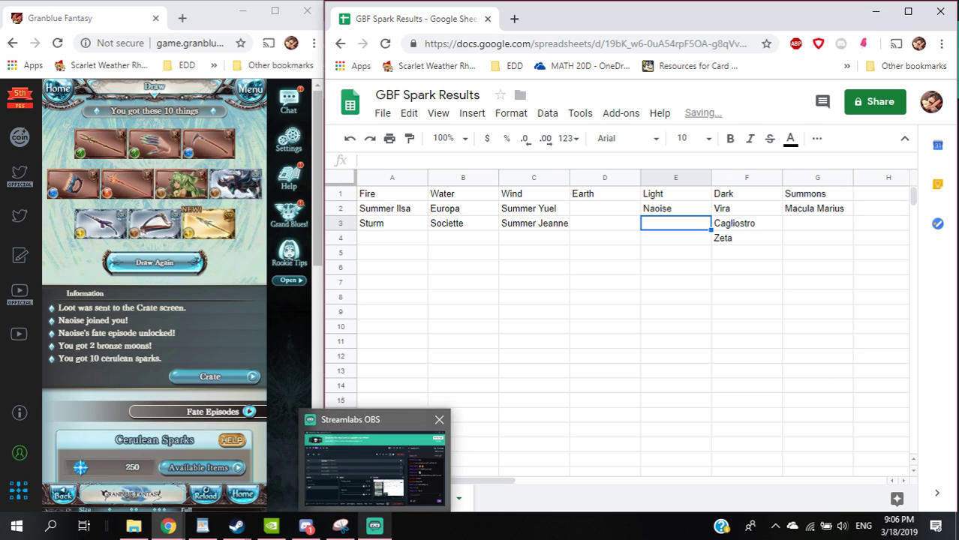
pyautogui.click(374, 525)
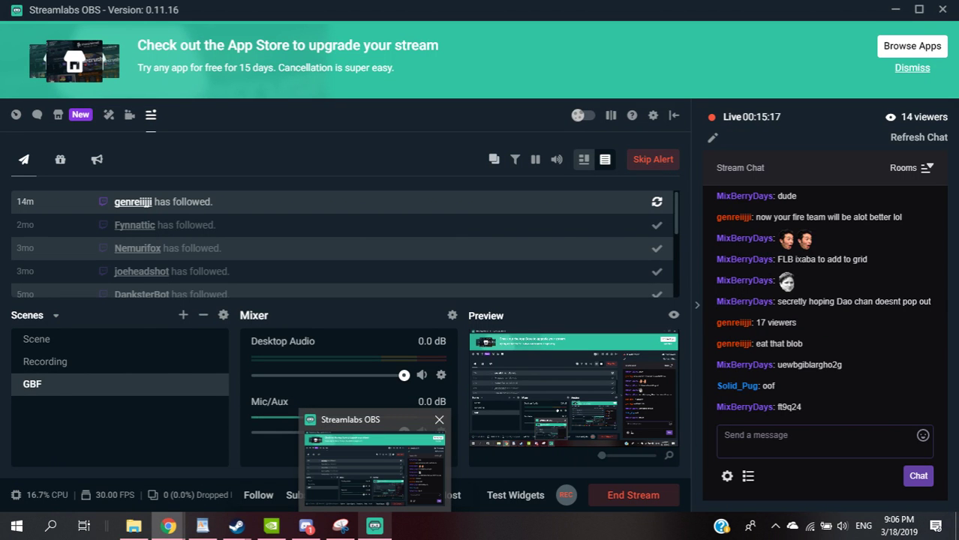
pyautogui.click(375, 526)
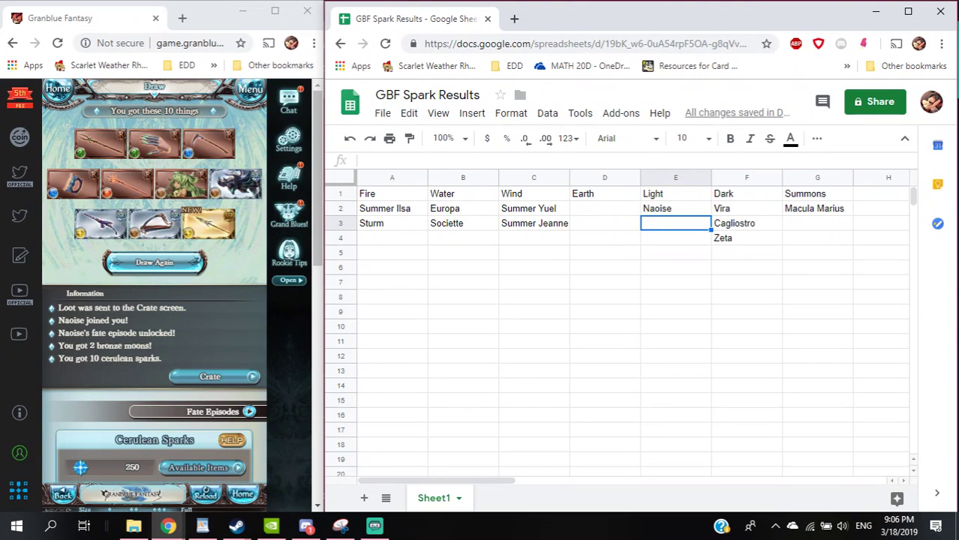
pyautogui.click(154, 262)
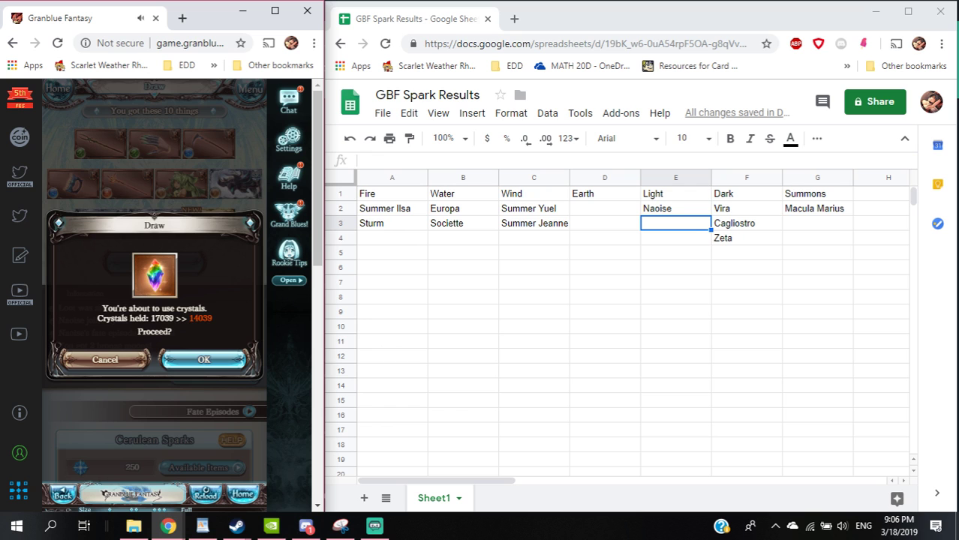
# Run two more crystal ten-part draws, revealing SS Rare Claíomh Solais and Charlotta.
pyautogui.click(204, 360)
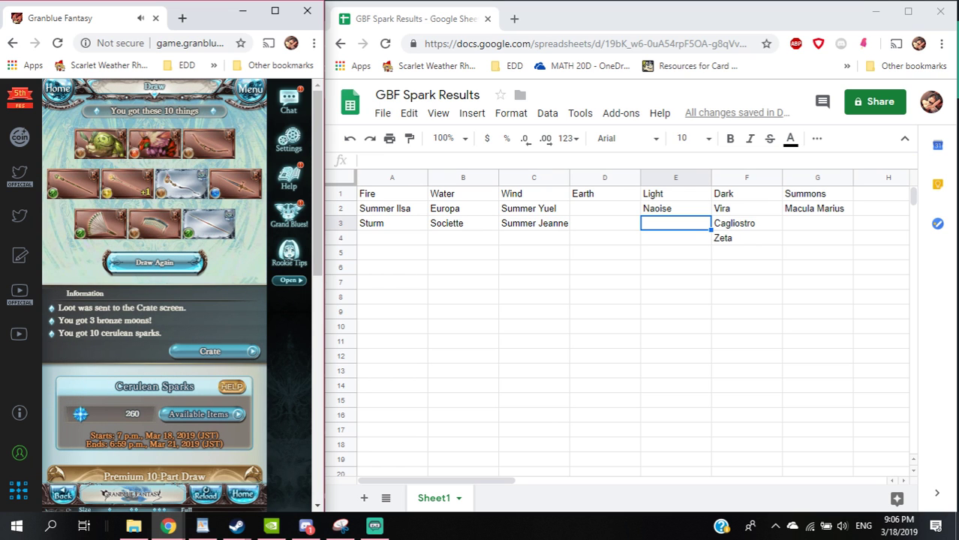
pyautogui.click(154, 262)
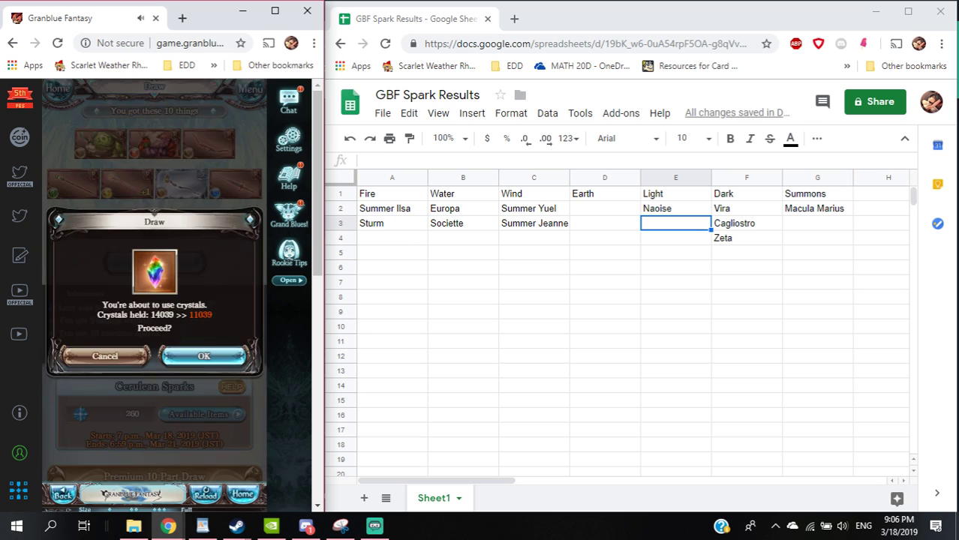
pyautogui.click(214, 361)
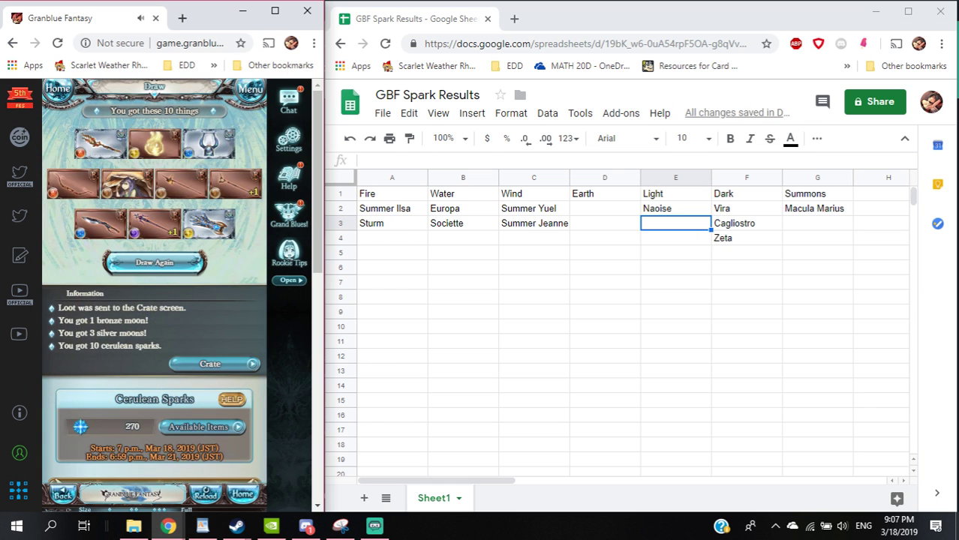
pyautogui.scroll(-5, 155, 282)
pyautogui.scroll(3, 155, 282)
pyautogui.scroll(2, 155, 281)
pyautogui.scroll(-5, 154, 281)
pyautogui.scroll(5, 155, 281)
pyautogui.click(155, 262)
pyautogui.click(204, 361)
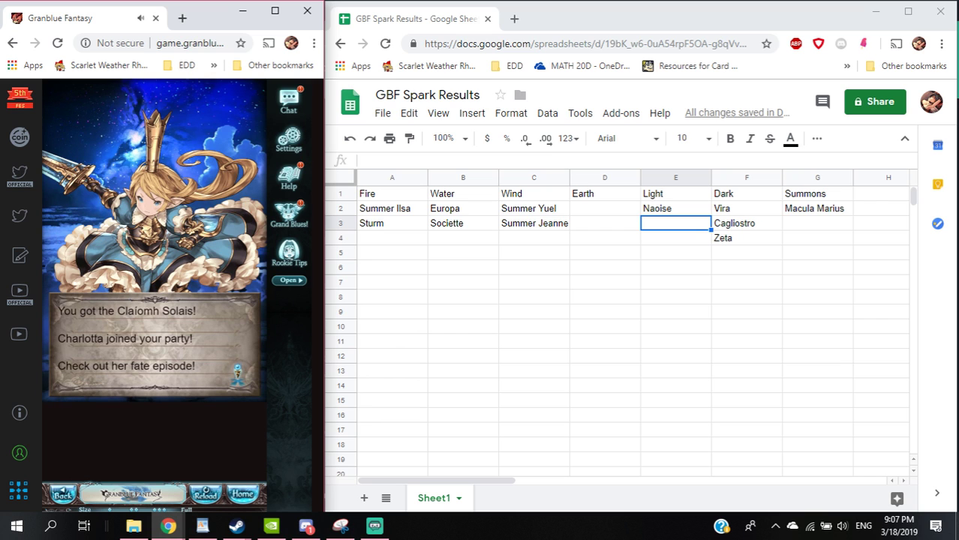
# Enter Charlotta in Water cell B4 beneath Societte.
pyautogui.click(463, 223)
pyautogui.press('Down')
pyautogui.write('C')
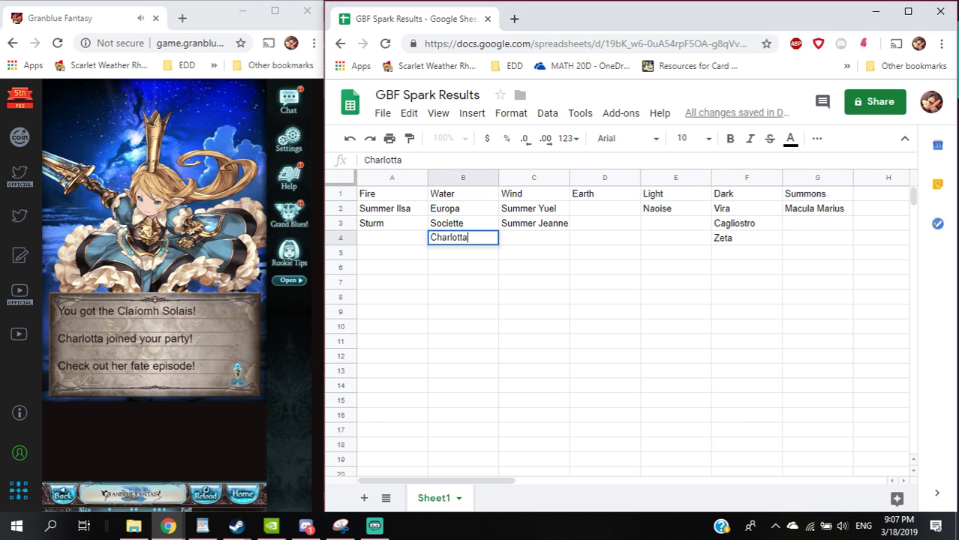
pyautogui.press('Return')
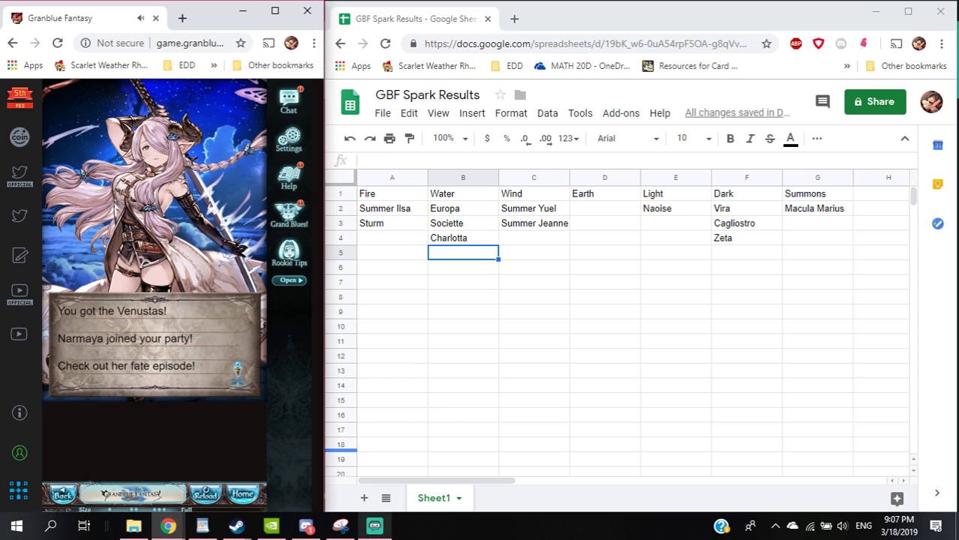
# After checking stream chat, enter Narmaya in B5, then draw again, revealing Medusa.
pyautogui.click(374, 526)
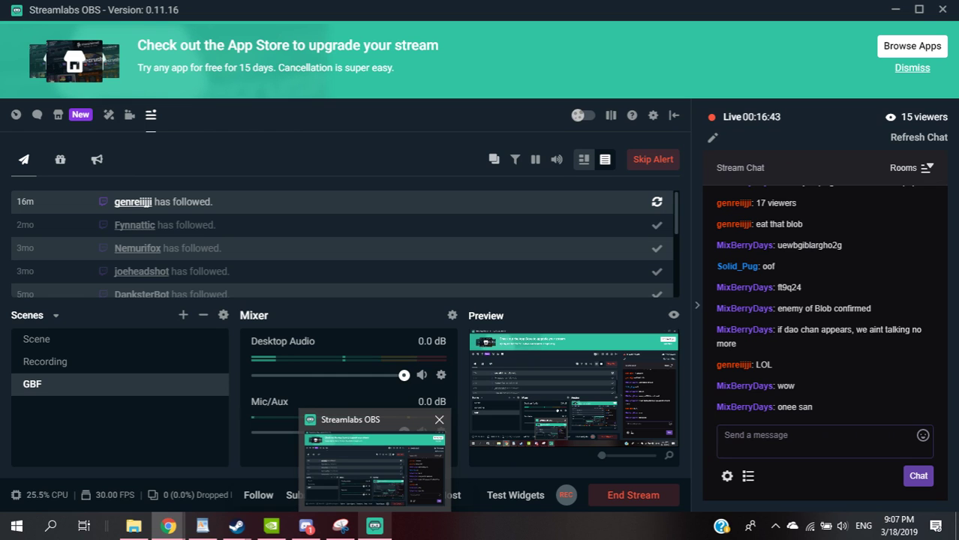
pyautogui.click(374, 526)
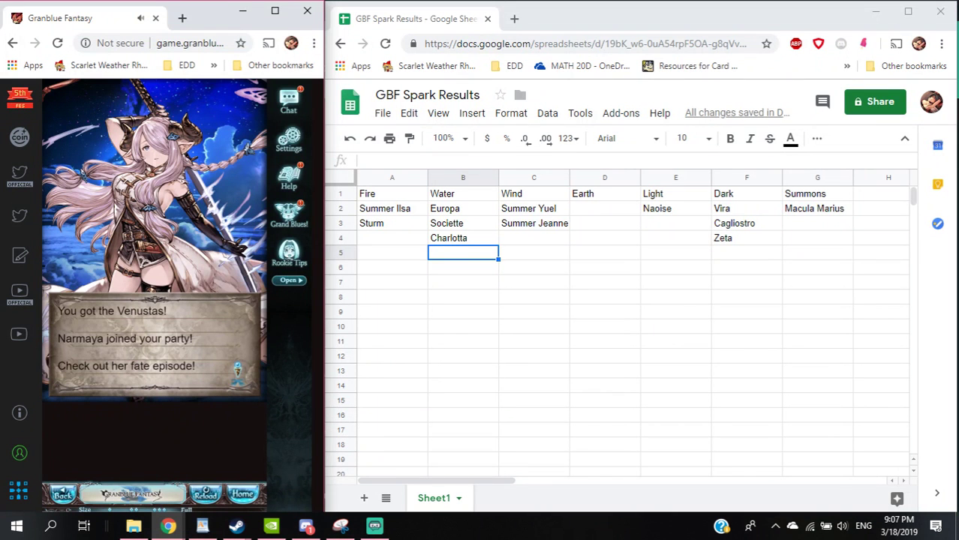
pyautogui.click(747, 253)
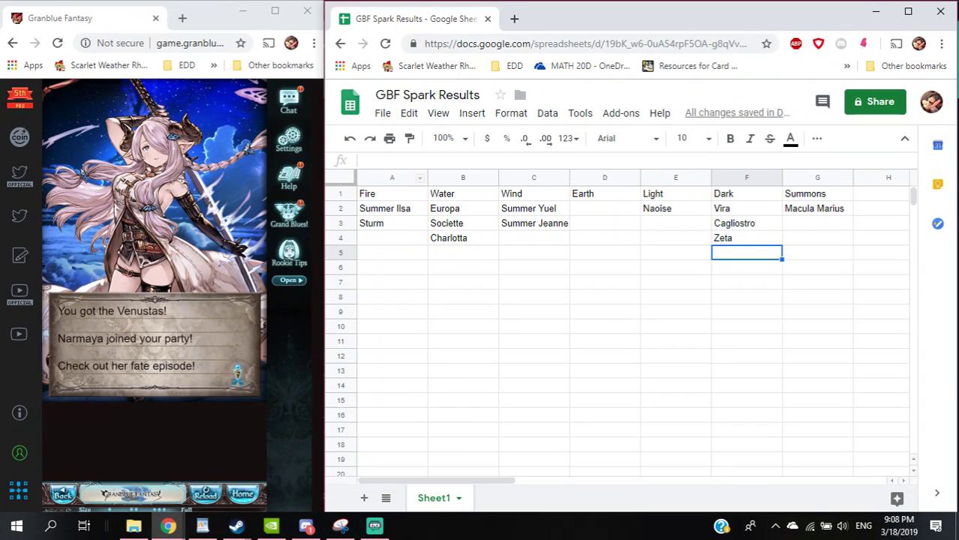
pyautogui.press('Left')
pyautogui.press('Left')
pyautogui.press('Left')
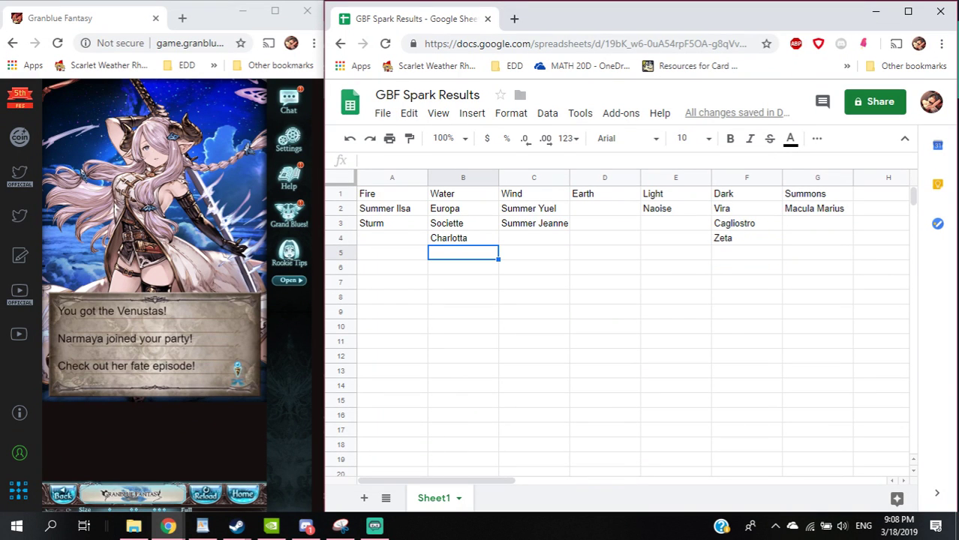
pyautogui.write('Narmaya')
pyautogui.press('Return')
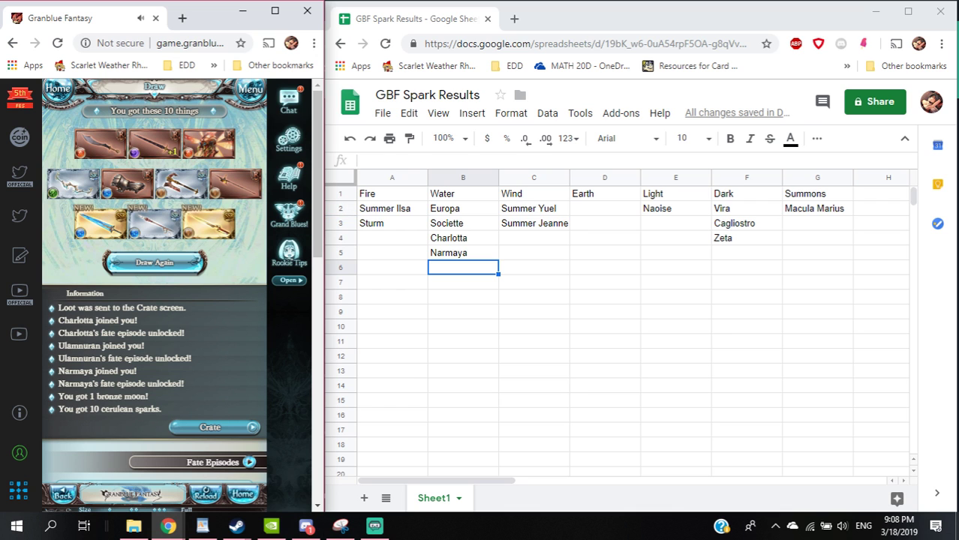
pyautogui.click(154, 262)
pyautogui.click(203, 360)
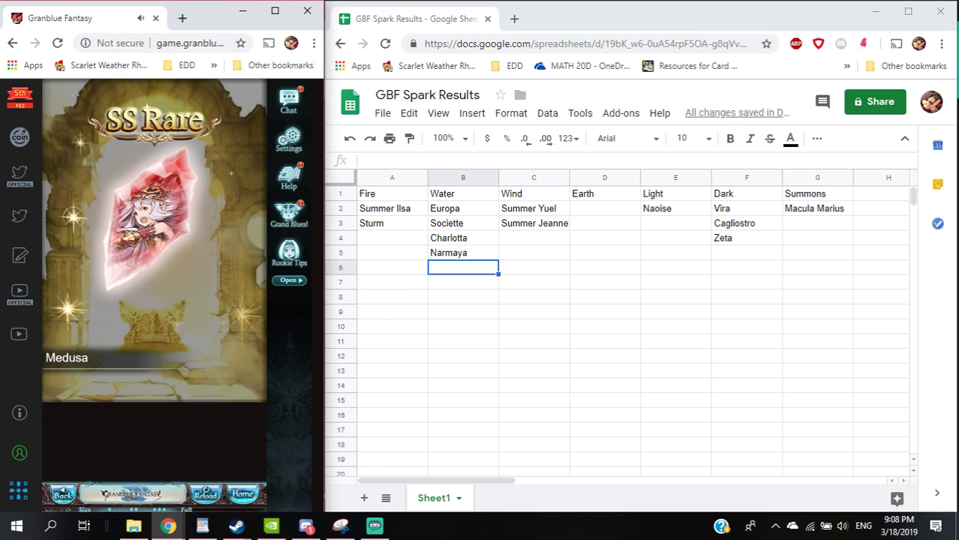
# Log Medusa in Summons cell G3 below Macula Marius.
pyautogui.click(817, 222)
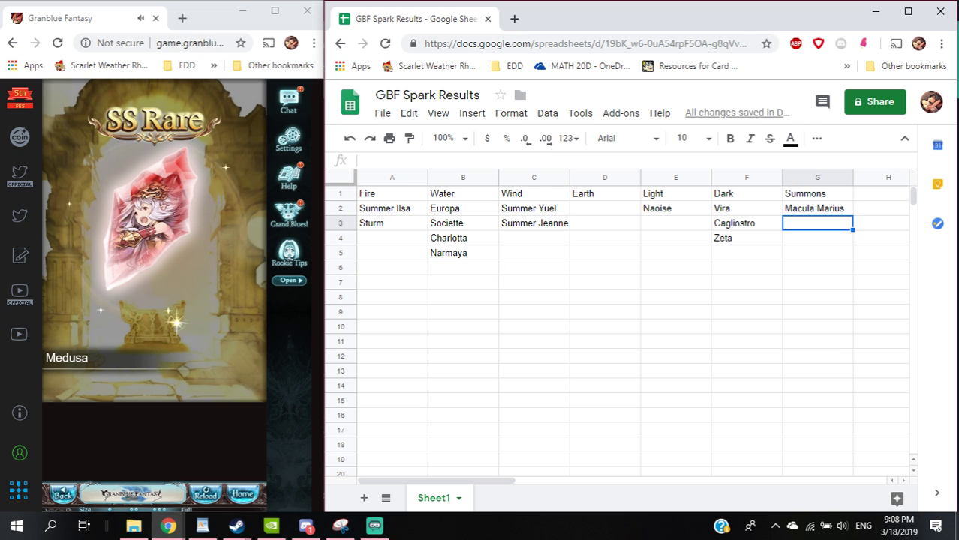
pyautogui.write('Medusa')
pyautogui.press('Return')
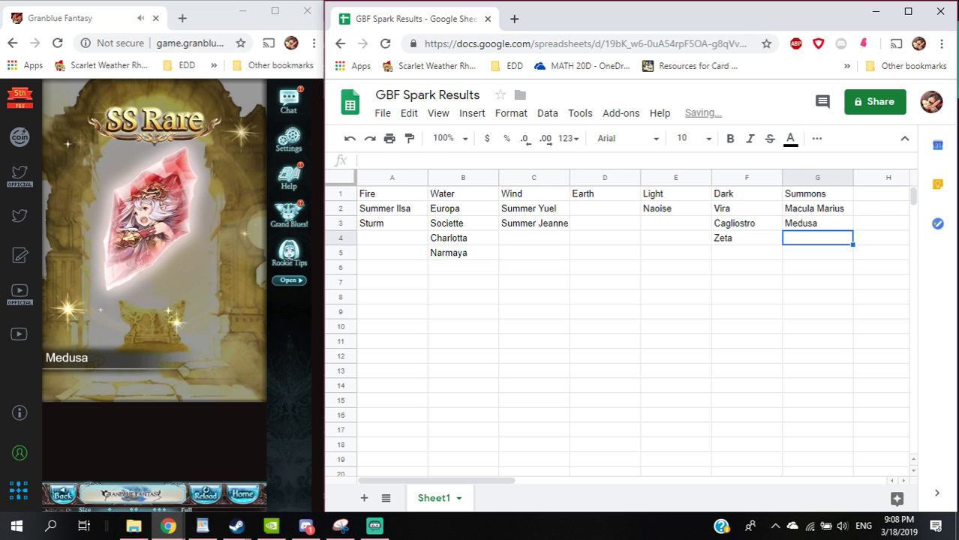
pyautogui.hotkey('alt', 'Tab')
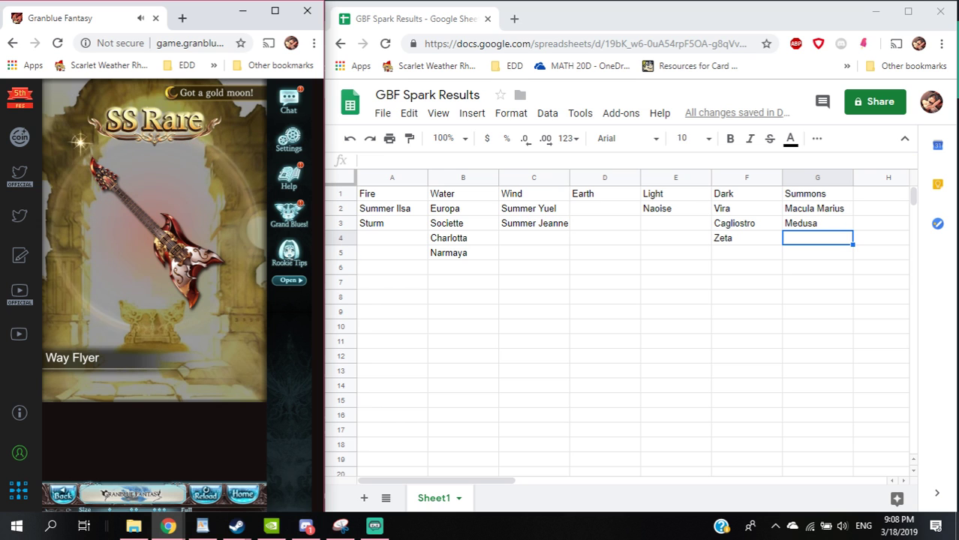
# Log Aoidos in Fire cell A4 below Sturm.
pyautogui.hotkey('alt', 'Tab')
pyautogui.press('Home')
pyautogui.write('Aoidos')
pyautogui.press('Return')
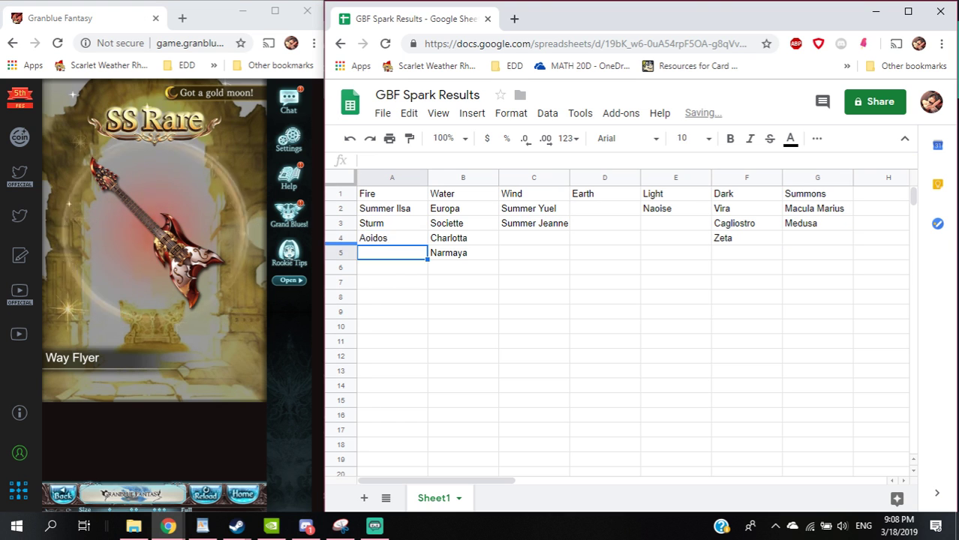
# Advance the draw reveal, dismiss the episode-unlocked notice, and bring up stream chat.
pyautogui.hotkey('alt', 'Tab')
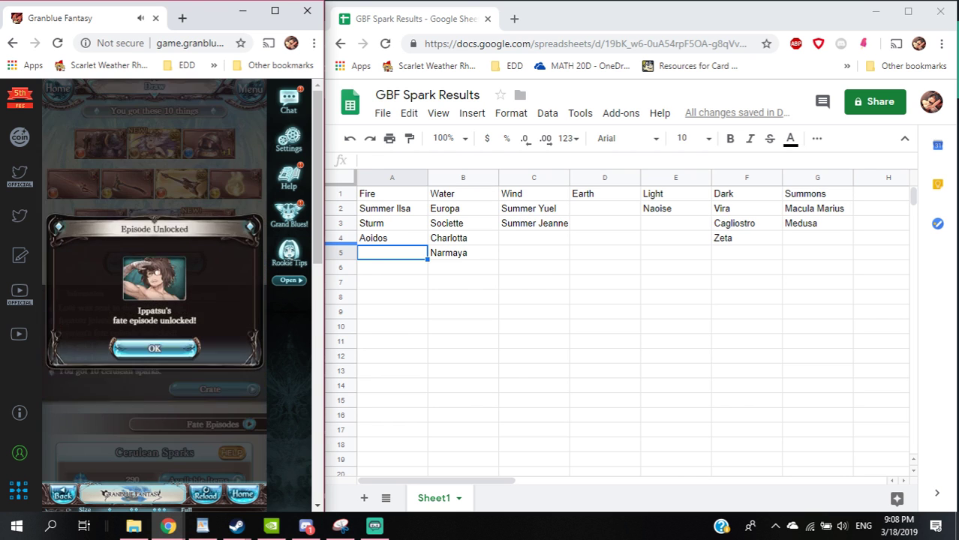
pyautogui.click(154, 358)
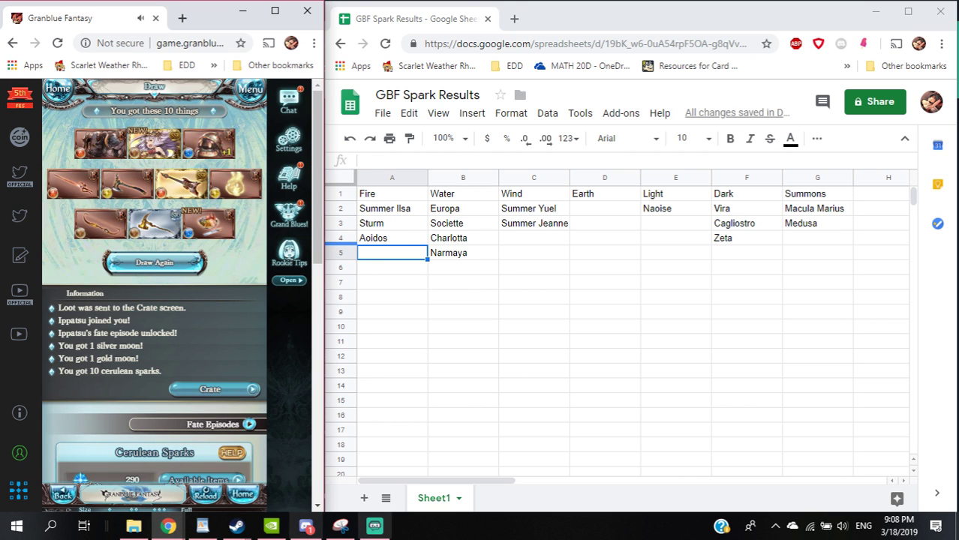
pyautogui.click(374, 526)
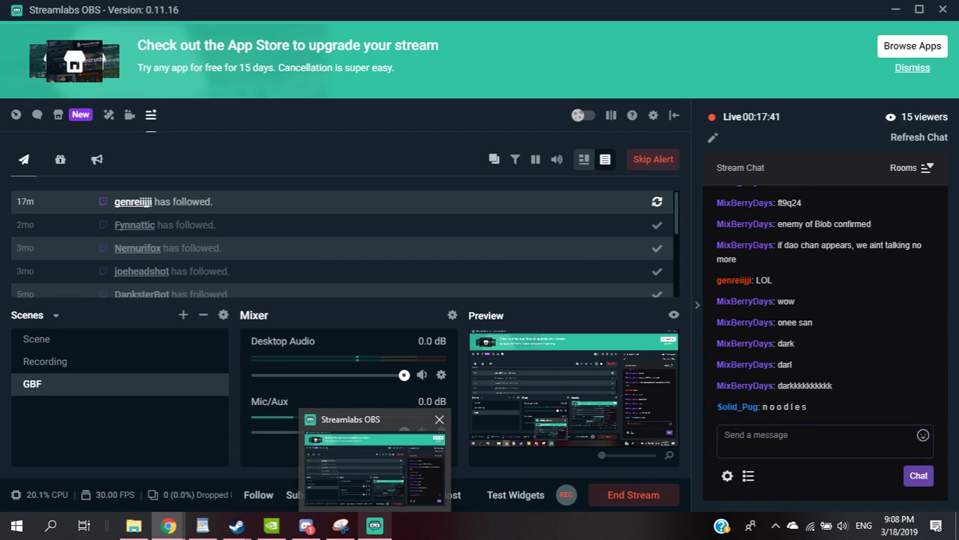
# Drag Narmaya from Water cell B5 to Dark cell F5 below Zeta.
pyautogui.click(375, 526)
pyautogui.press('Right')
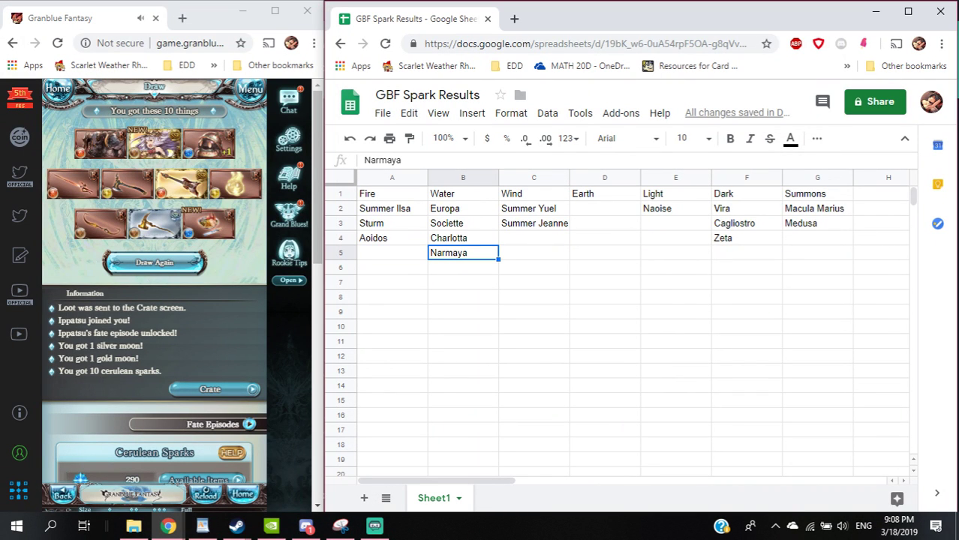
pyautogui.moveTo(466, 246); pyautogui.dragTo(747, 246)
# Run another crystal ten-part draw, raising cerulean sparks to 300.
pyautogui.hotkey('alt', 'Tab')
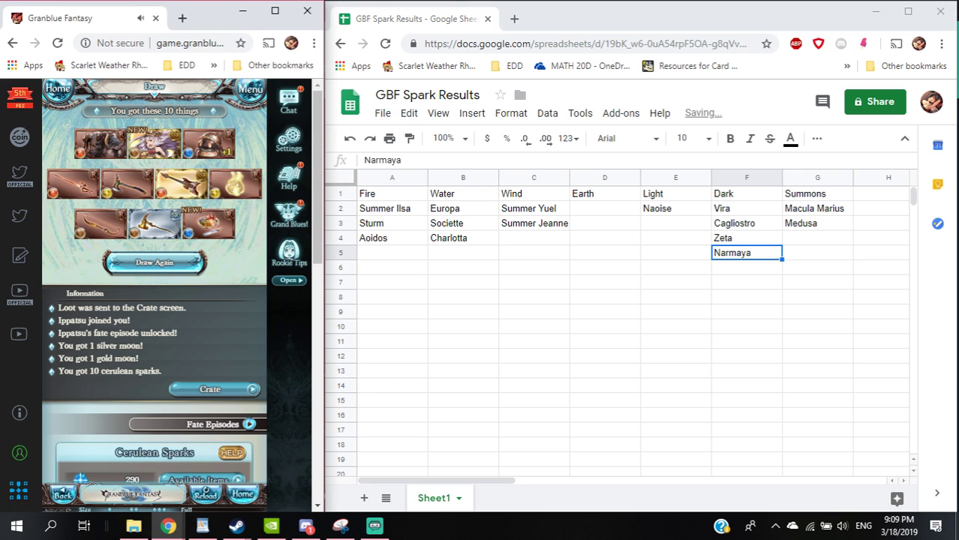
pyautogui.scroll(-3, 155, 282)
pyautogui.scroll(3, 154, 282)
pyautogui.click(155, 262)
pyautogui.click(210, 359)
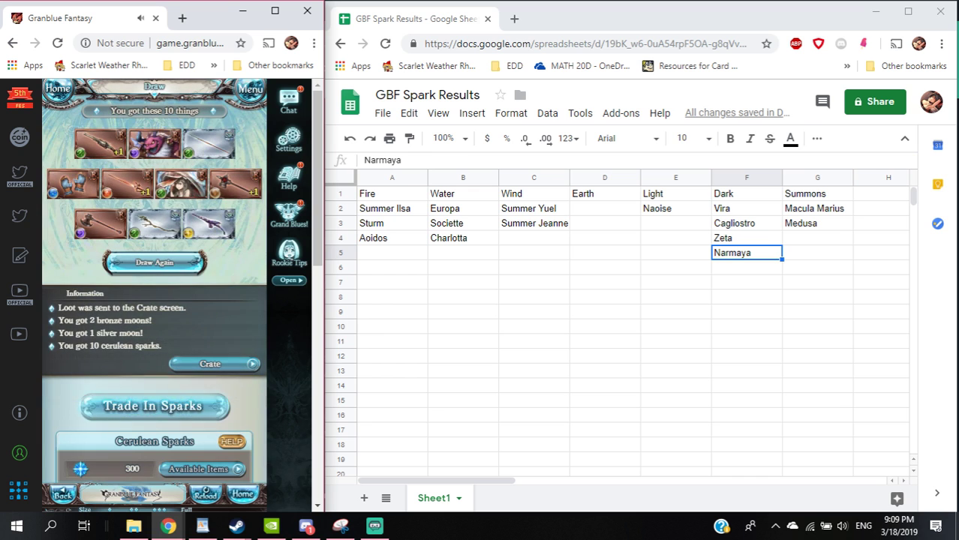
pyautogui.scroll(-5, 155, 282)
pyautogui.scroll(5, 155, 282)
pyautogui.click(514, 19)
pyautogui.write('15/')
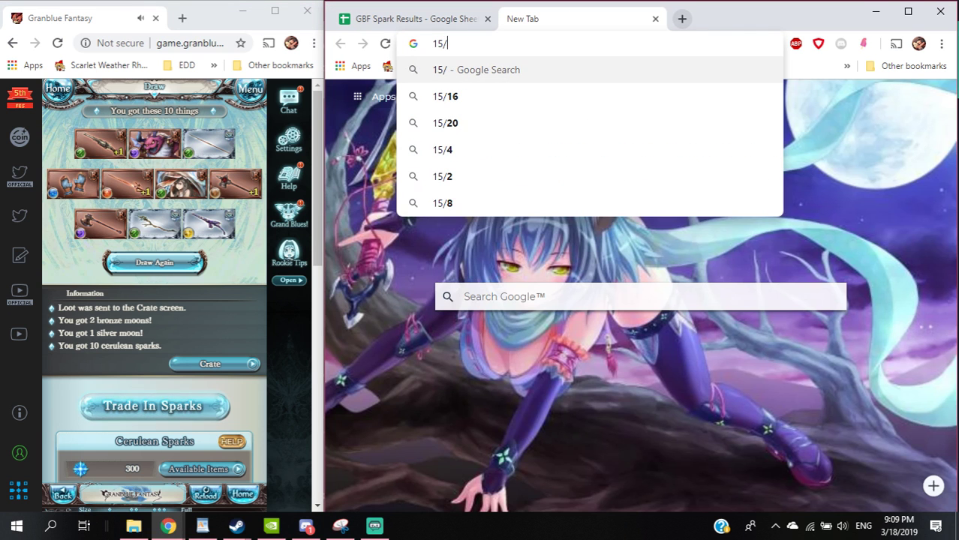
pyautogui.write('300')
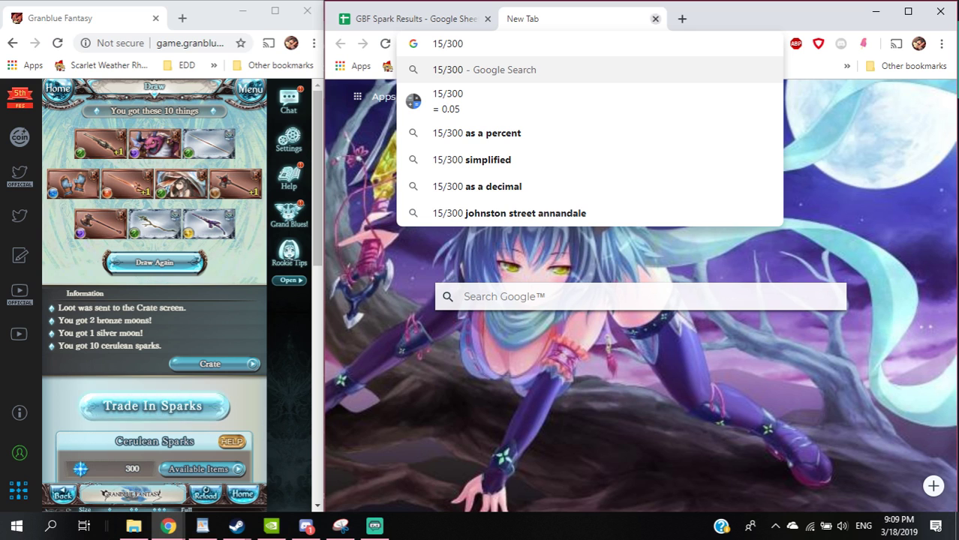
pyautogui.click(655, 18)
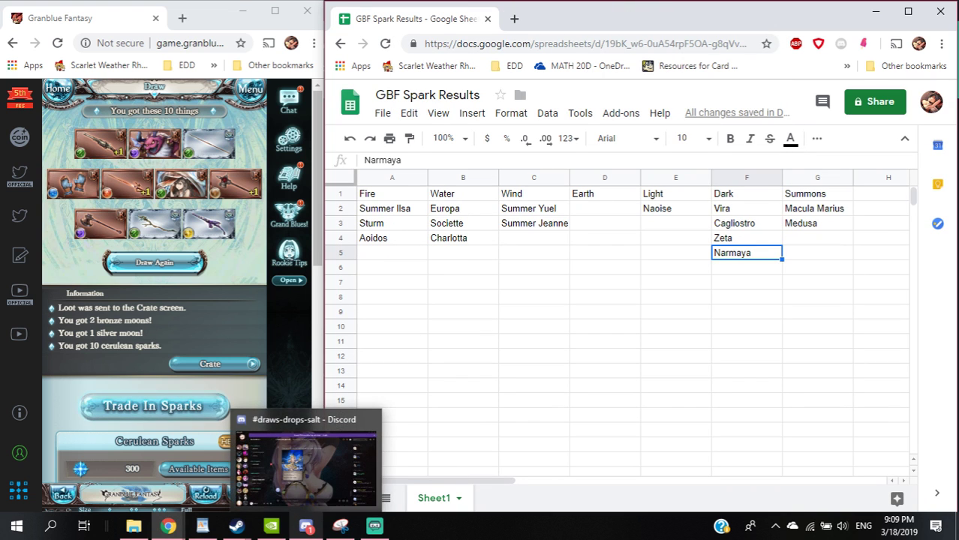
pyautogui.click(306, 525)
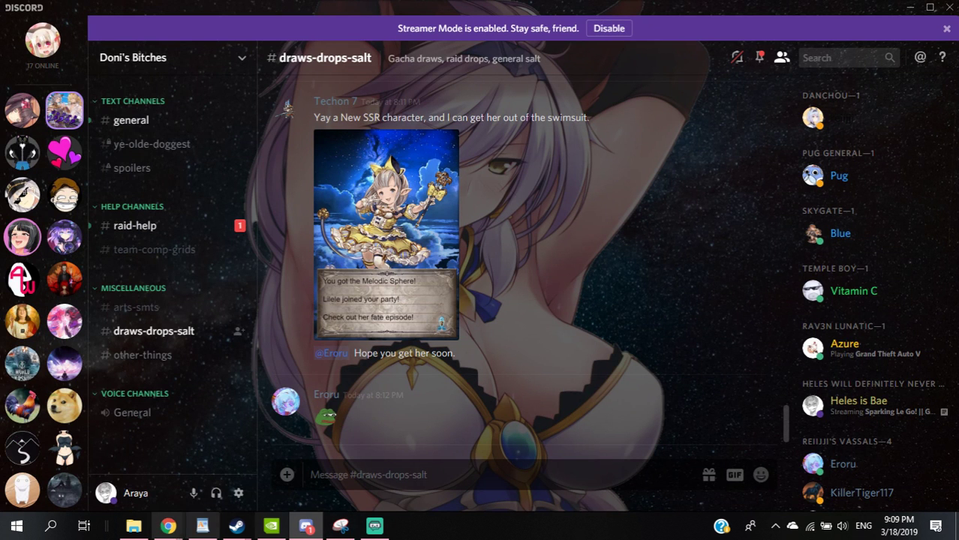
pyautogui.click(120, 461)
pyautogui.click(218, 458)
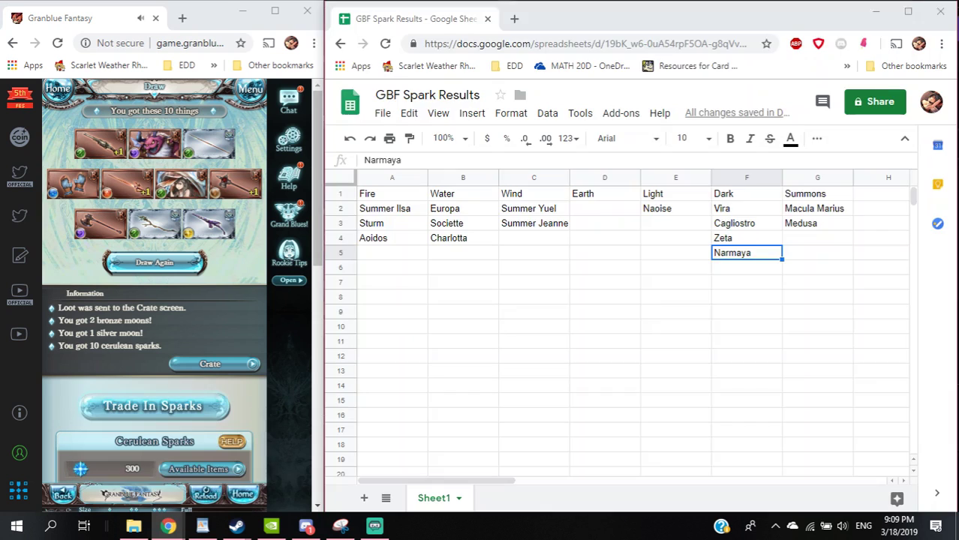
pyautogui.click(375, 526)
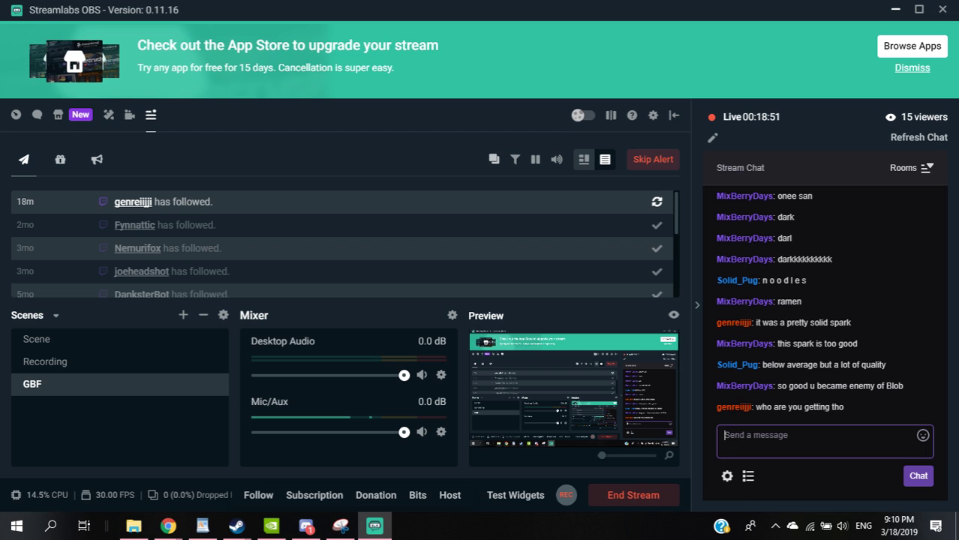
# Browse the Trade Sparks list toward Mirror-Blade Shard (Alexiel), briefly checking the stream dashboard.
pyautogui.hotkey('alt', 'Tab')
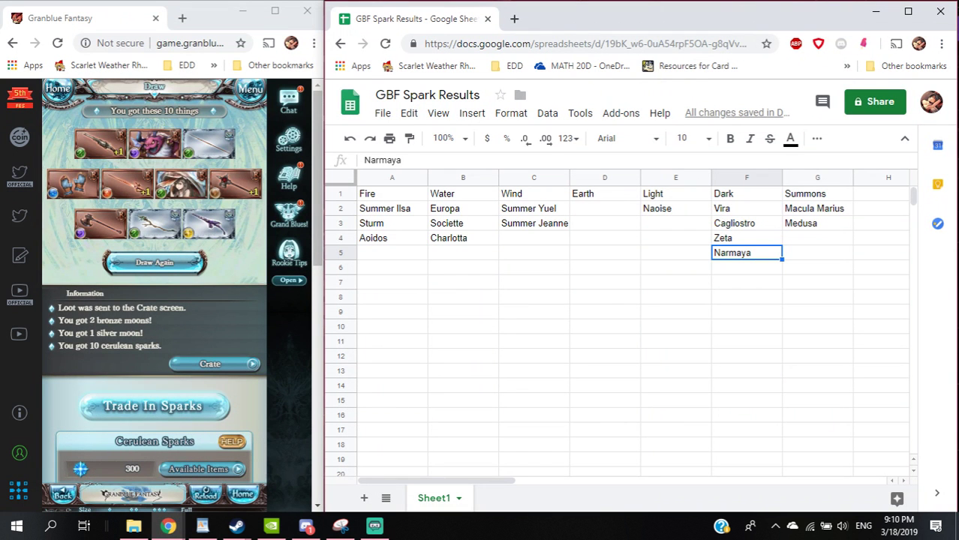
pyautogui.scroll(-3, 154, 281)
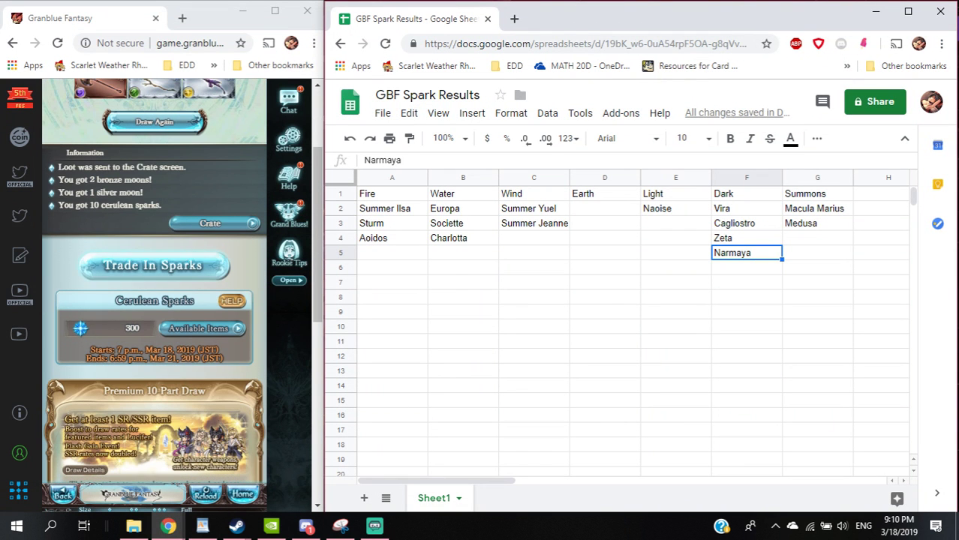
pyautogui.click(155, 265)
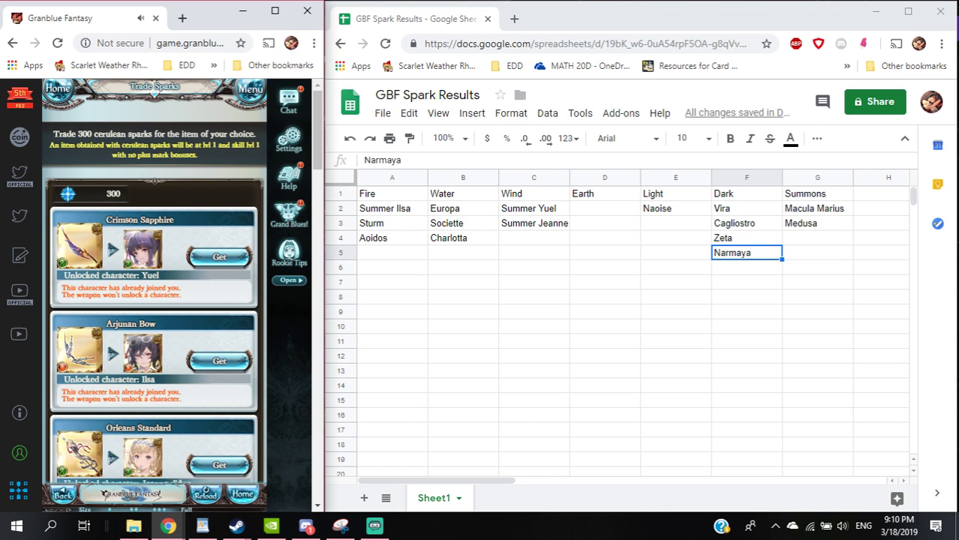
pyautogui.scroll(-3, 155, 282)
pyautogui.scroll(-2, 155, 281)
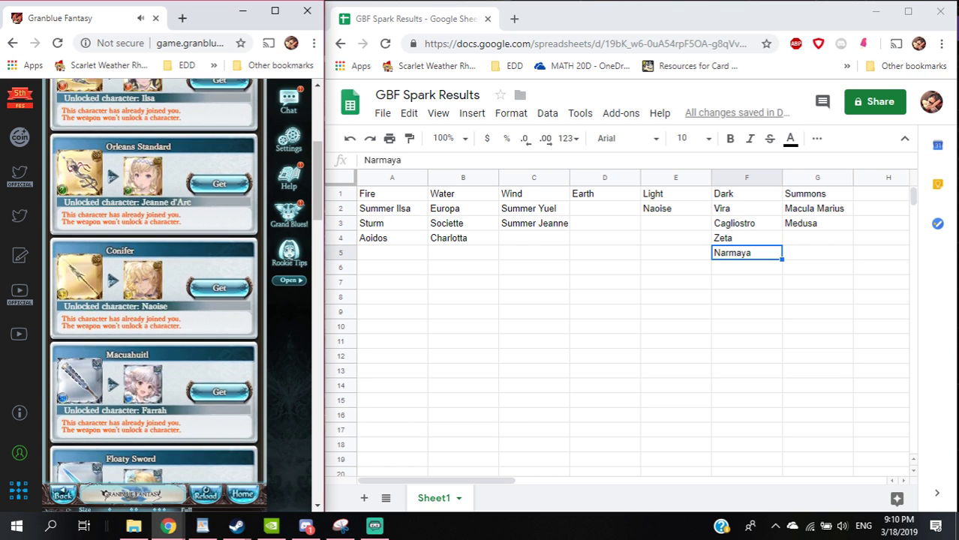
pyautogui.scroll(-1, 154, 281)
pyautogui.scroll(-3, 155, 281)
pyautogui.scroll(-4, 155, 281)
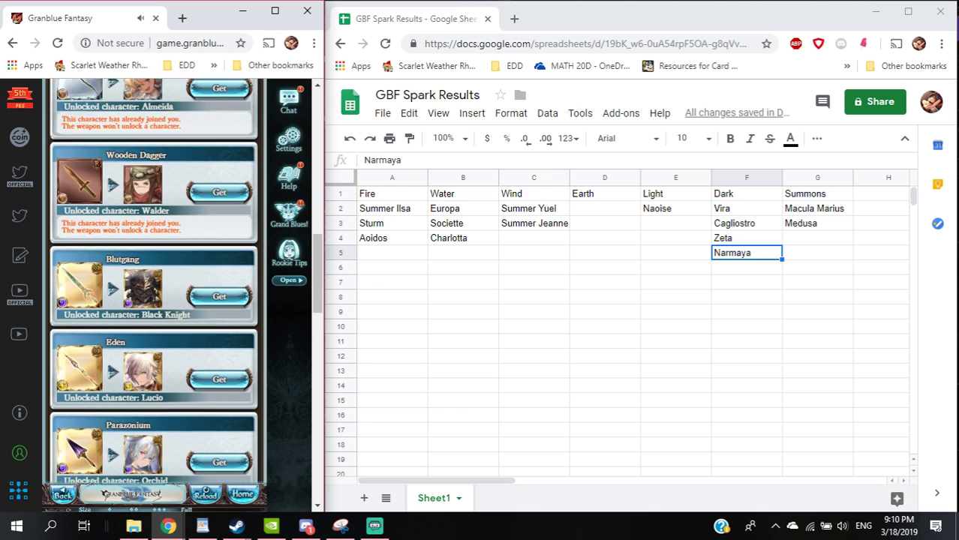
pyautogui.scroll(-3, 155, 282)
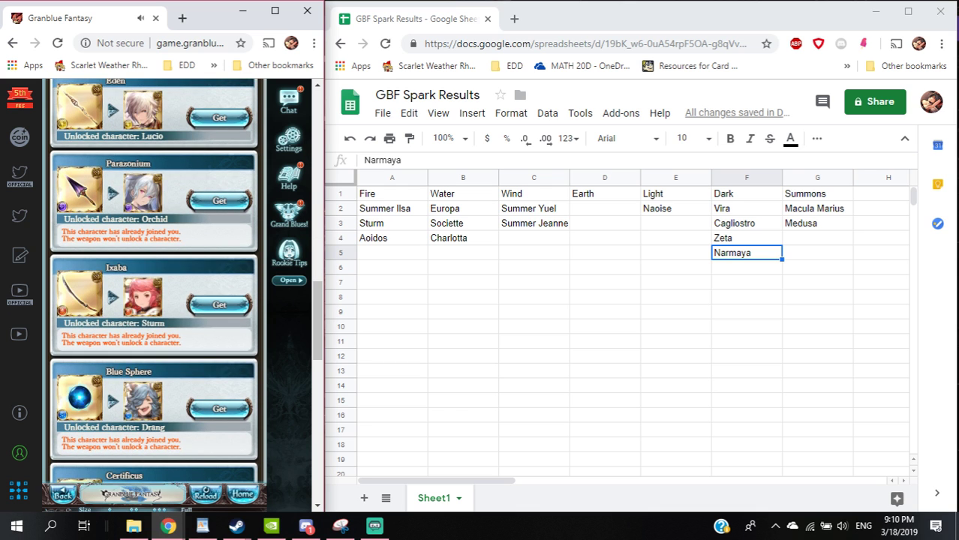
pyautogui.scroll(-1, 154, 281)
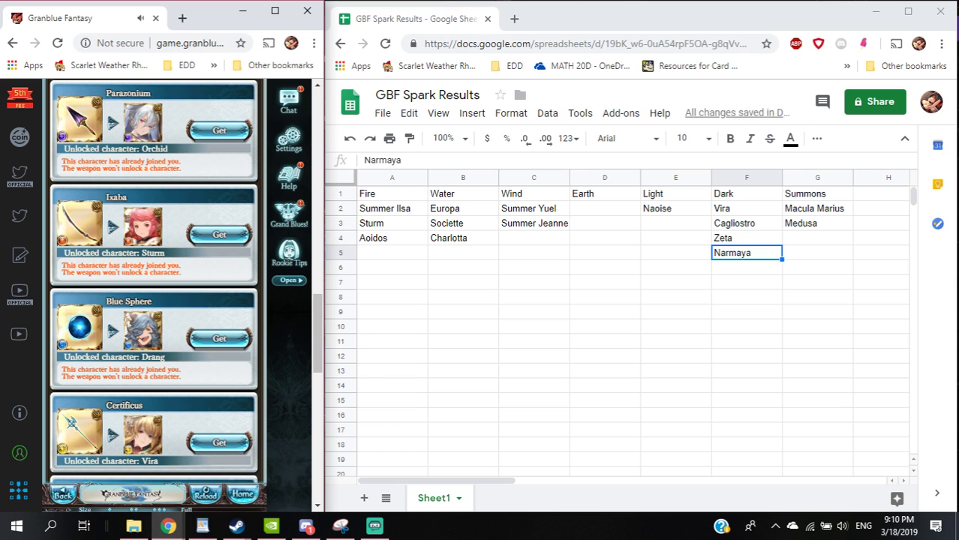
pyautogui.scroll(-3, 155, 282)
pyautogui.scroll(1, 154, 282)
pyautogui.scroll(1, 155, 282)
pyautogui.scroll(-2, 155, 281)
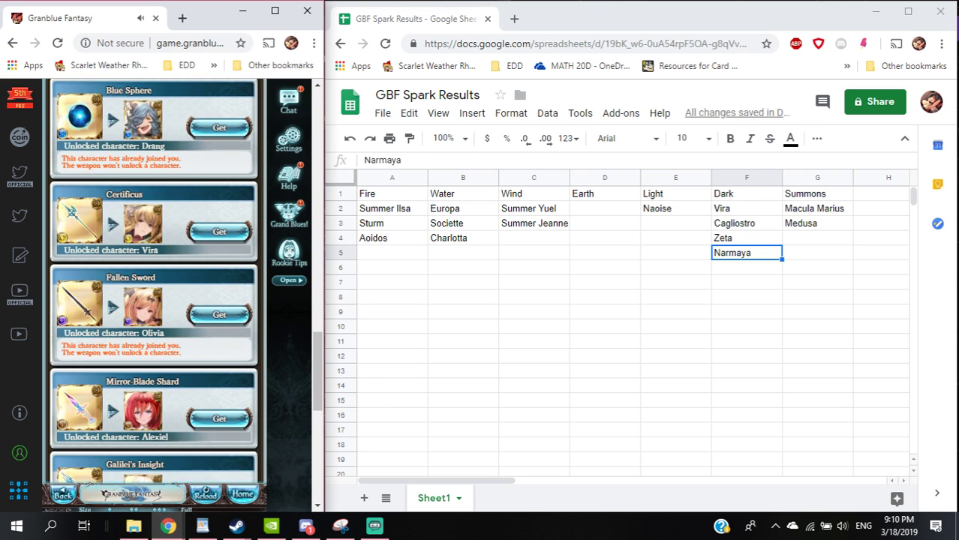
pyautogui.scroll(-3, 155, 281)
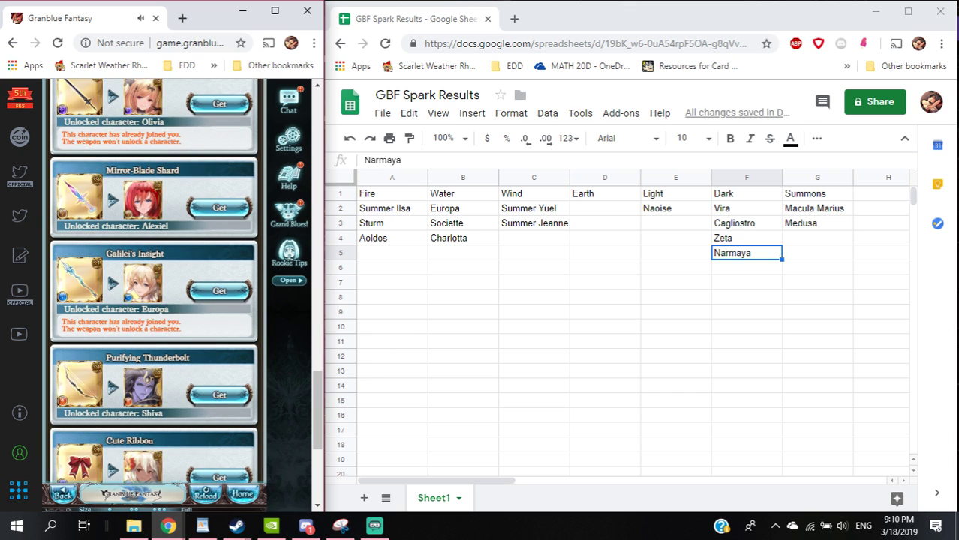
pyautogui.scroll(-2, 154, 282)
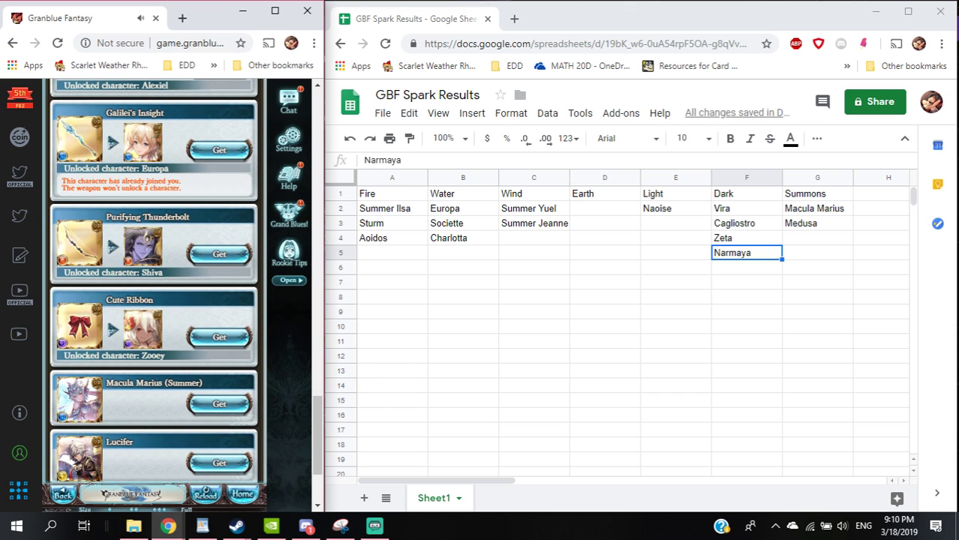
pyautogui.scroll(3, 155, 282)
pyautogui.scroll(-1, 155, 281)
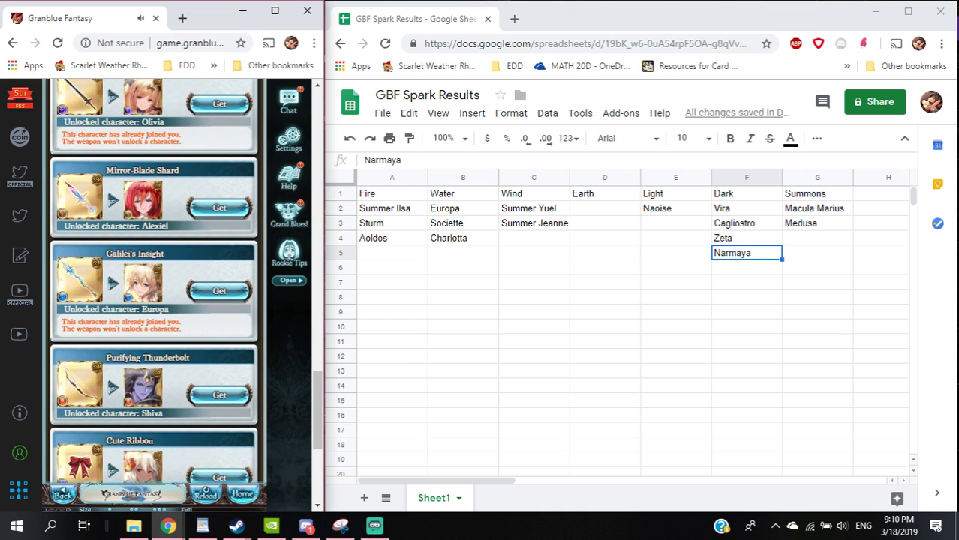
pyautogui.scroll(-1, 155, 281)
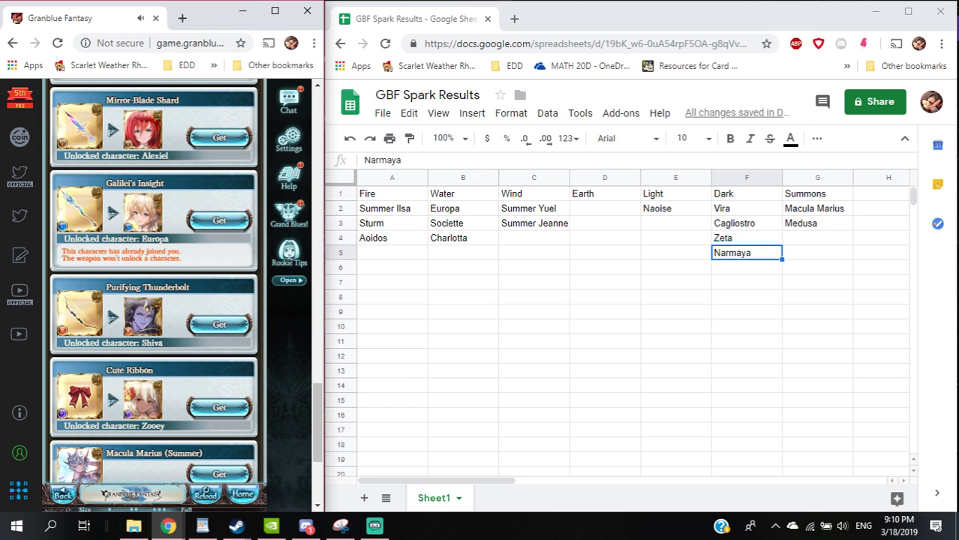
pyautogui.moveTo(374, 526)
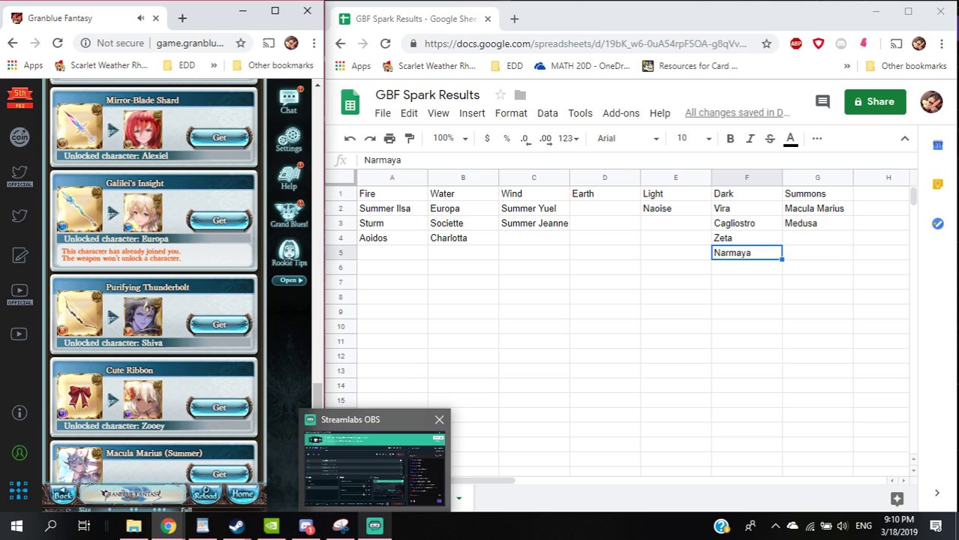
pyautogui.click(375, 467)
pyautogui.click(375, 525)
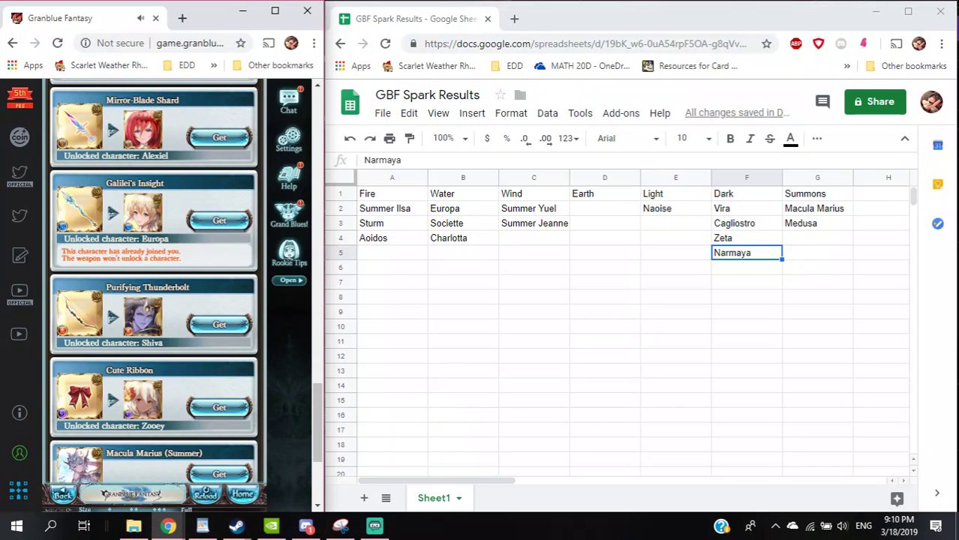
pyautogui.scroll(4, 154, 281)
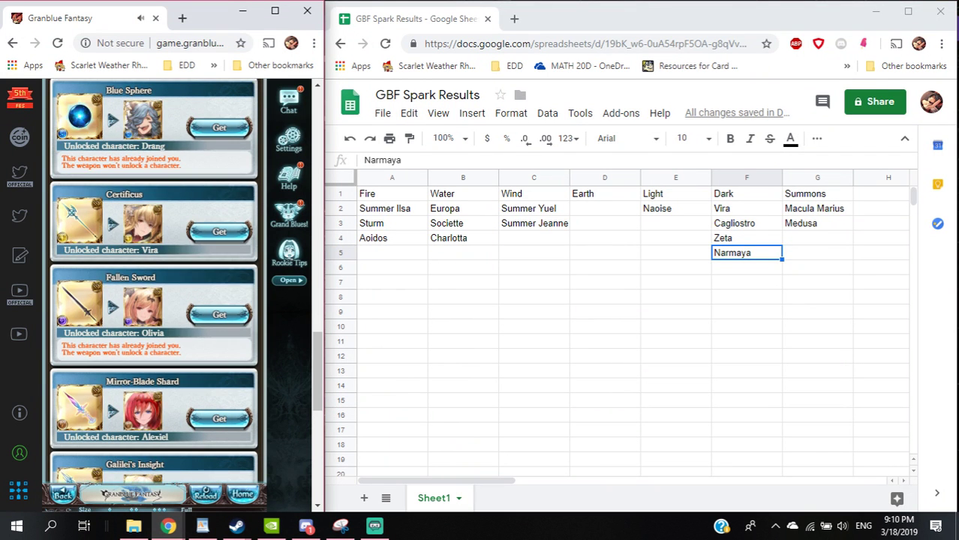
pyautogui.scroll(-4, 154, 282)
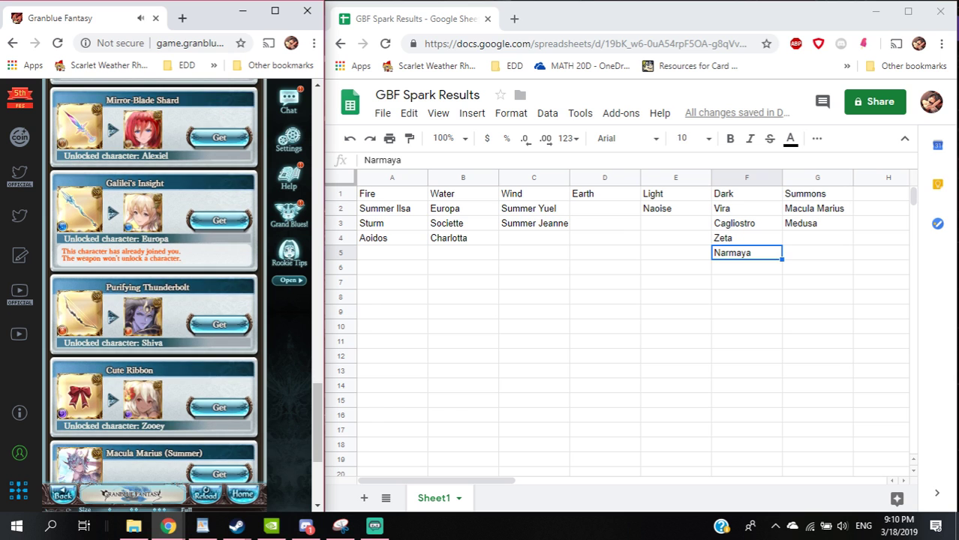
pyautogui.scroll(1, 153, 282)
pyautogui.scroll(-1, 154, 281)
pyautogui.scroll(-3, 153, 282)
pyautogui.scroll(5, 154, 282)
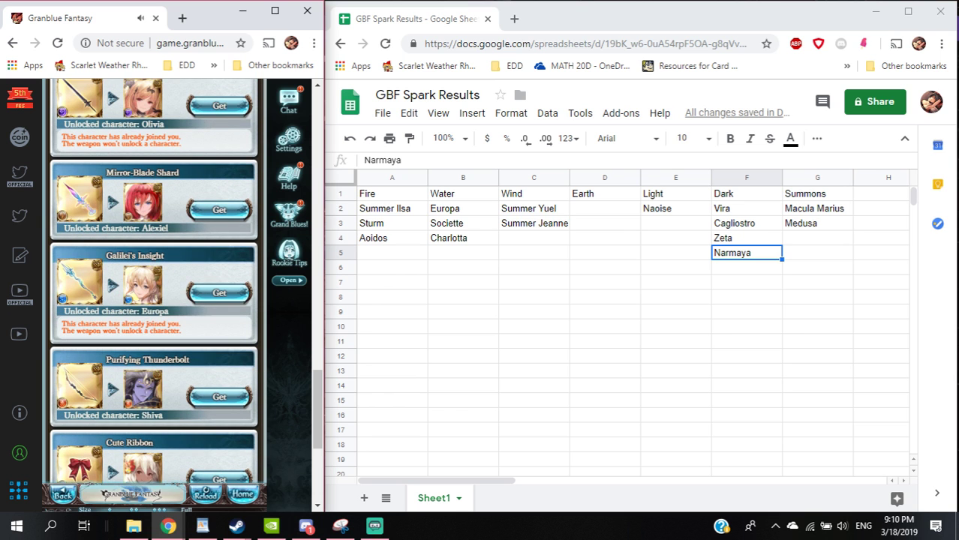
pyautogui.scroll(3, 154, 281)
pyautogui.scroll(3, 154, 281)
pyautogui.scroll(3, 154, 282)
pyautogui.scroll(3, 154, 282)
pyautogui.scroll(-5, 154, 282)
pyautogui.scroll(-5, 154, 282)
pyautogui.scroll(-5, 154, 282)
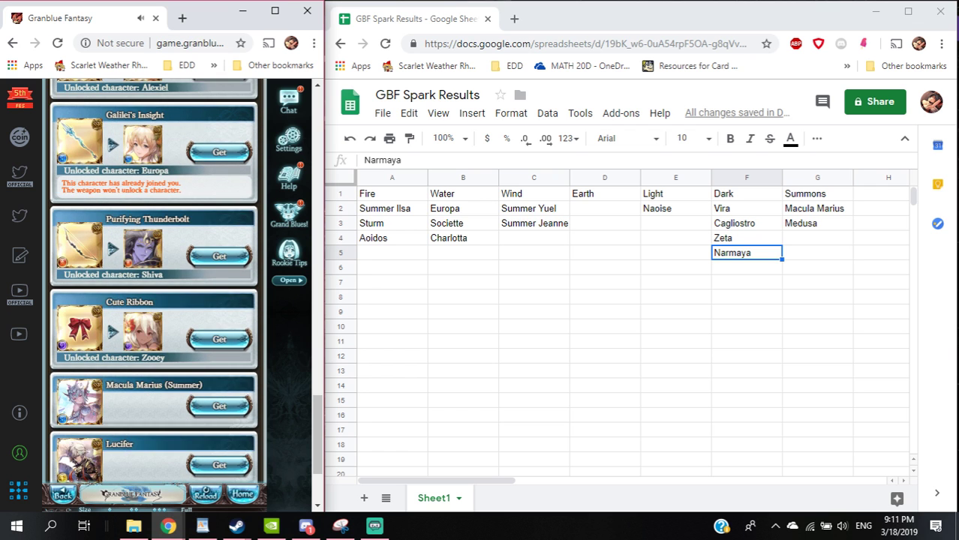
pyautogui.scroll(2, 154, 282)
pyautogui.scroll(1, 154, 282)
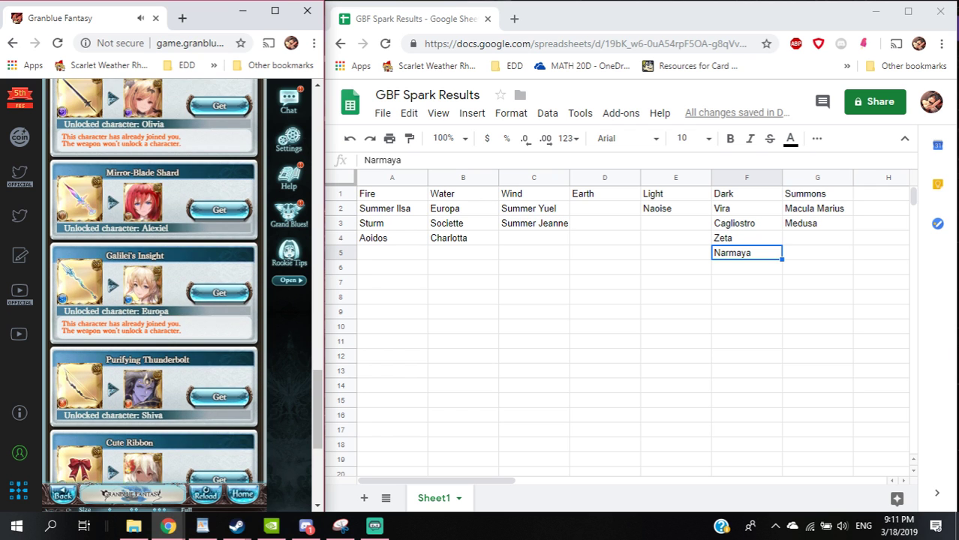
pyautogui.scroll(-2, 154, 281)
pyautogui.scroll(2, 154, 281)
pyautogui.scroll(3, 154, 282)
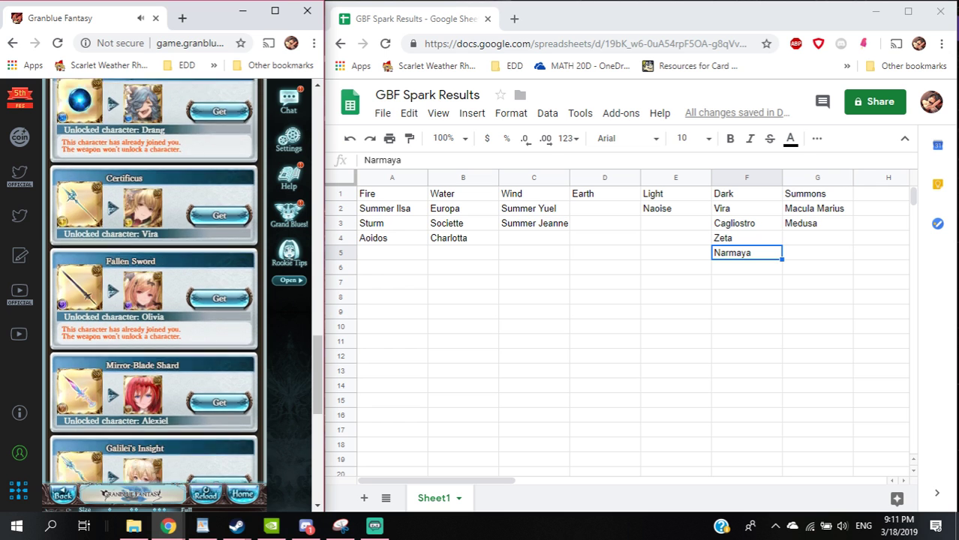
pyautogui.scroll(5, 154, 281)
pyautogui.scroll(3, 154, 282)
pyautogui.scroll(3, 154, 282)
pyautogui.scroll(-3, 154, 282)
pyautogui.scroll(-3, 154, 282)
pyautogui.scroll(-5, 154, 282)
pyautogui.scroll(-2, 154, 281)
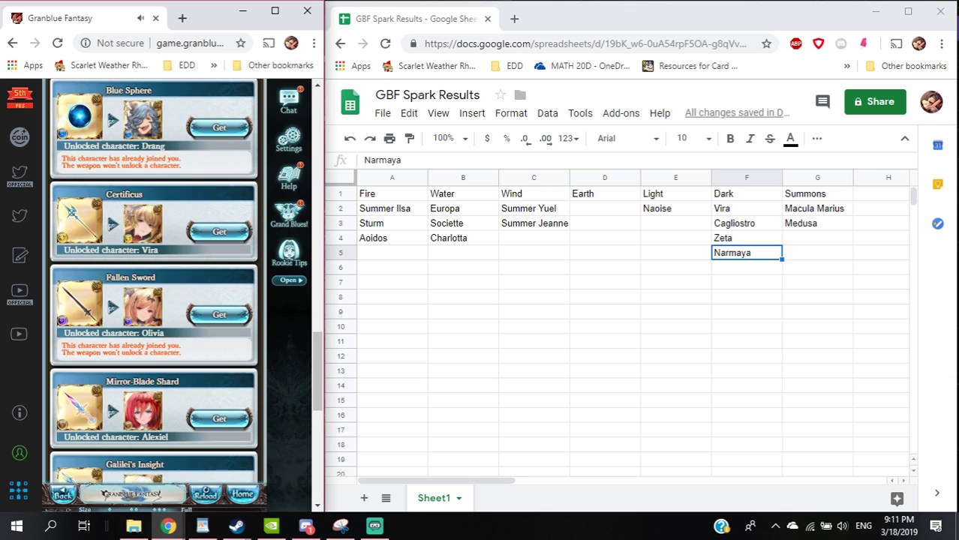
pyautogui.scroll(-3, 154, 281)
pyautogui.scroll(-2, 154, 282)
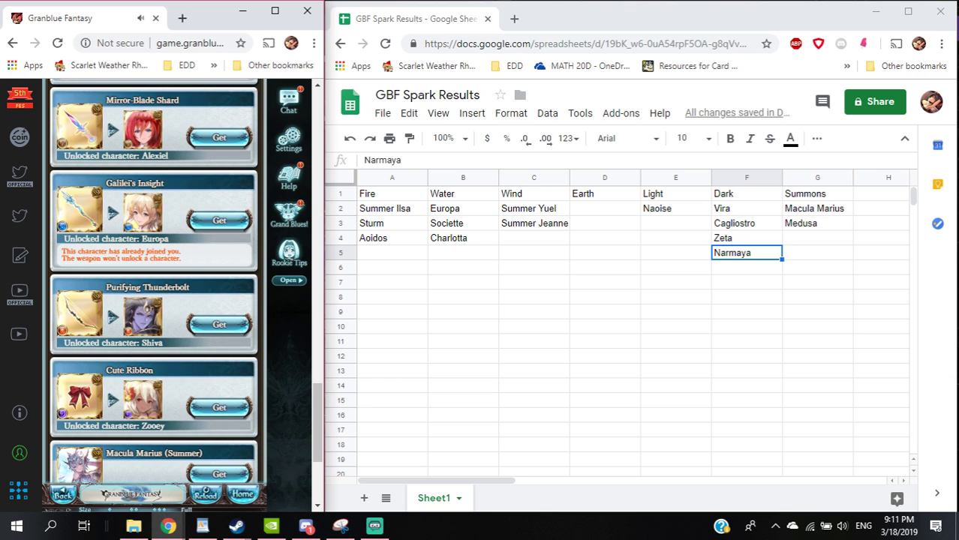
pyautogui.scroll(1, 154, 282)
pyautogui.scroll(-1, 154, 281)
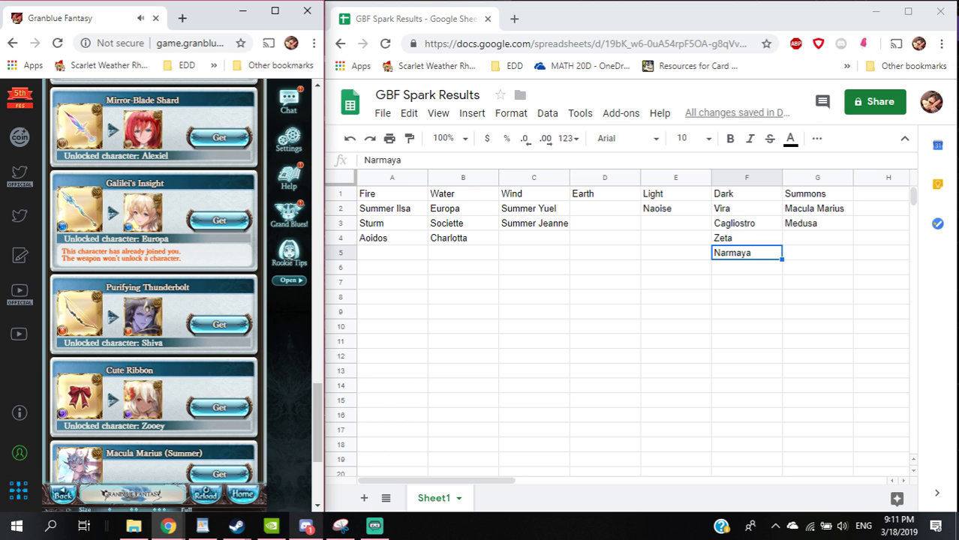
pyautogui.click(374, 527)
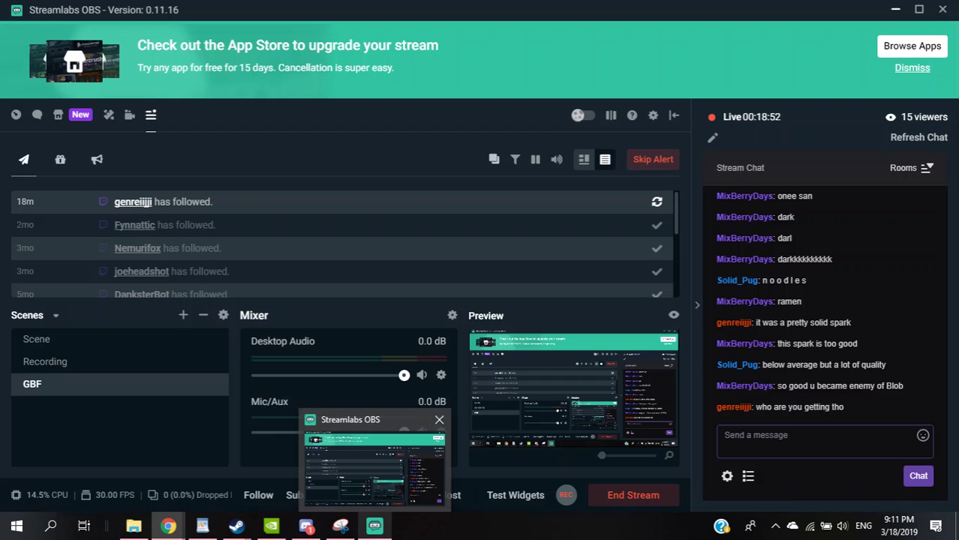
pyautogui.click(375, 526)
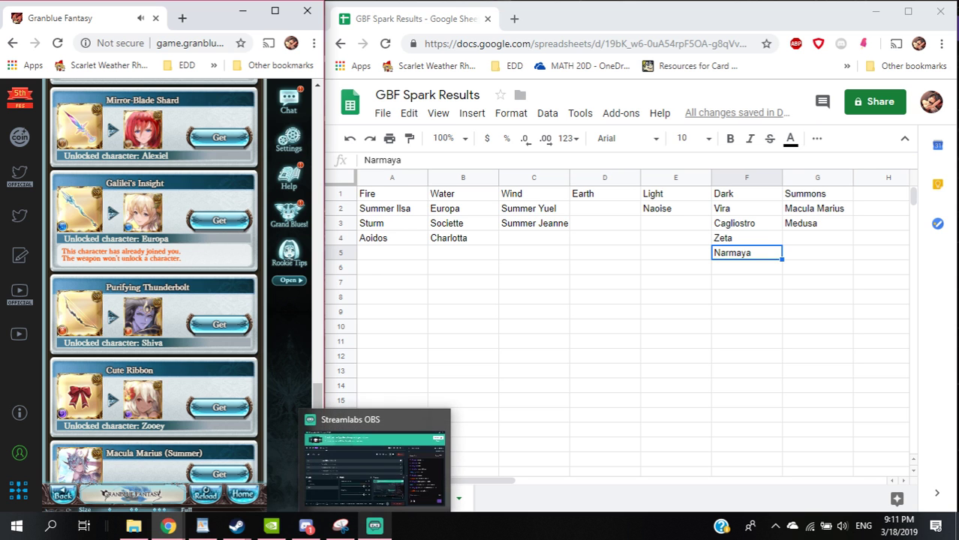
pyautogui.click(375, 459)
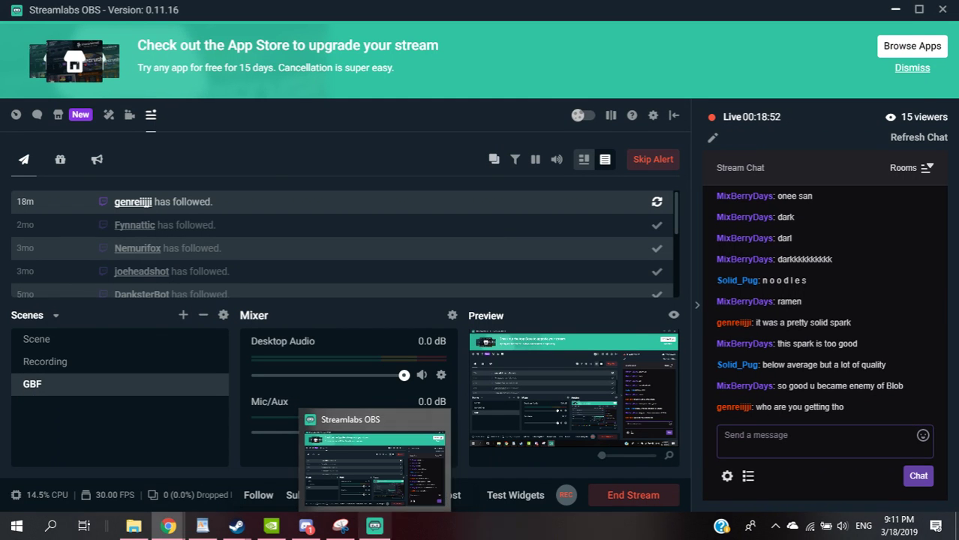
pyautogui.click(375, 459)
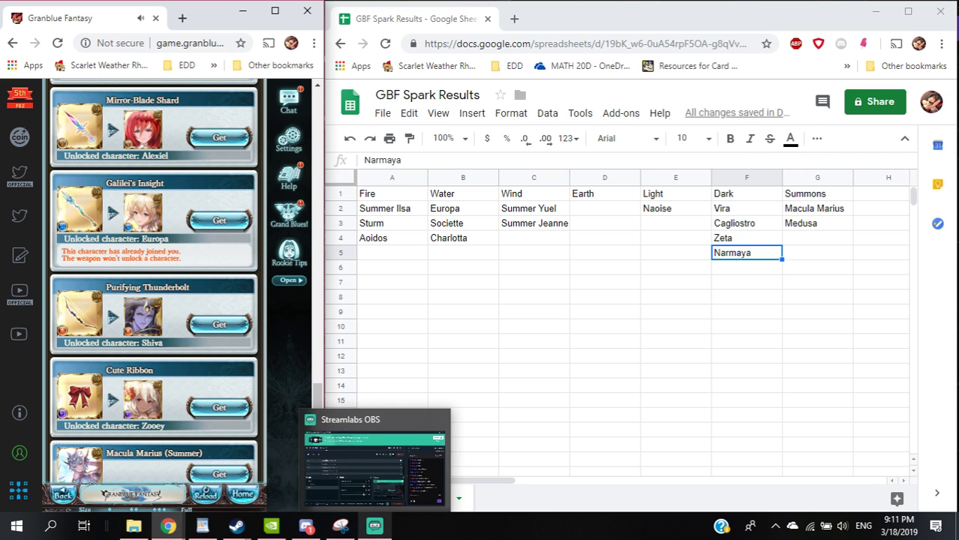
pyautogui.click(375, 526)
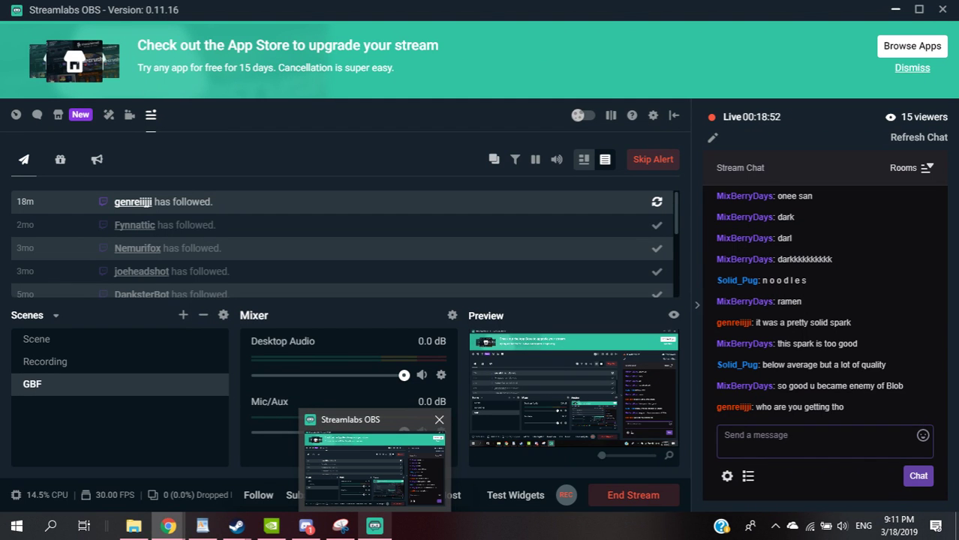
pyautogui.click(374, 526)
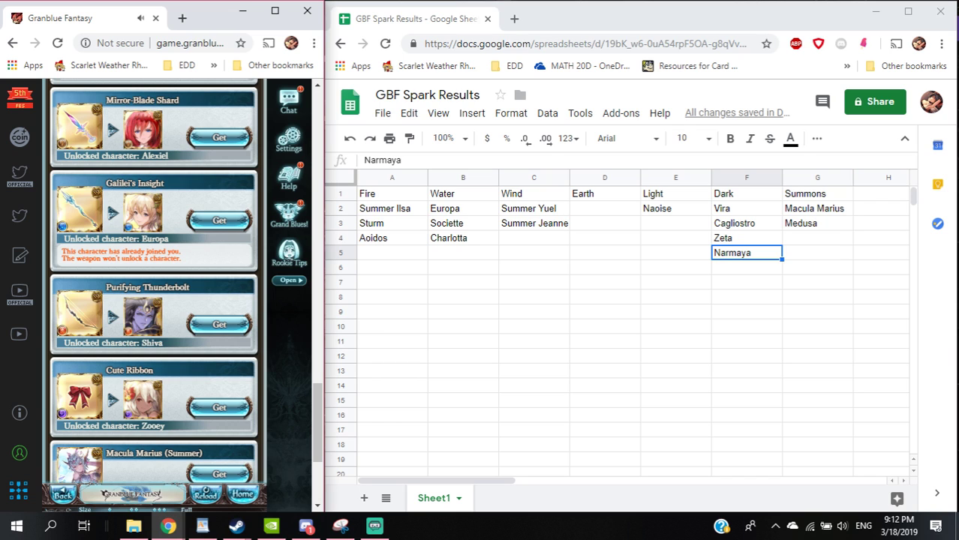
# Trade the spark for Mirror-Blade Shard to unlock Alexiel, then reload the game with F5.
pyautogui.click(219, 137)
pyautogui.click(204, 394)
pyautogui.click(155, 322)
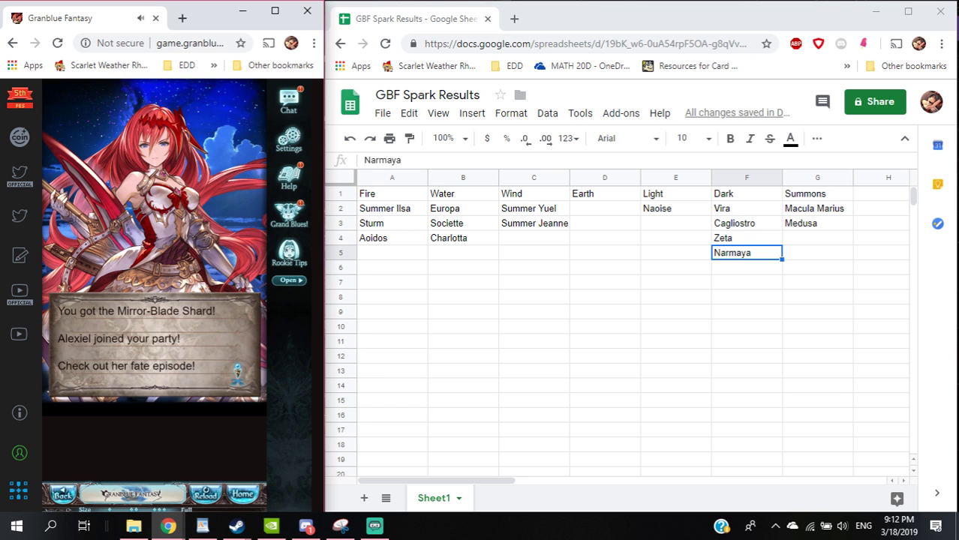
pyautogui.press('F5')
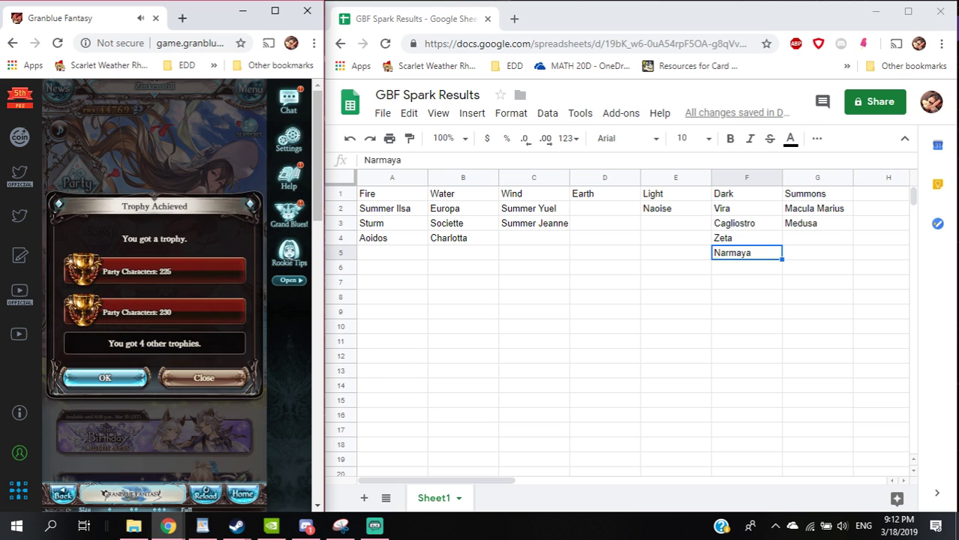
# Dismiss the Trophy Achieved popup and bring the Streamlabs OBS dashboard and chat forward.
pyautogui.click(105, 378)
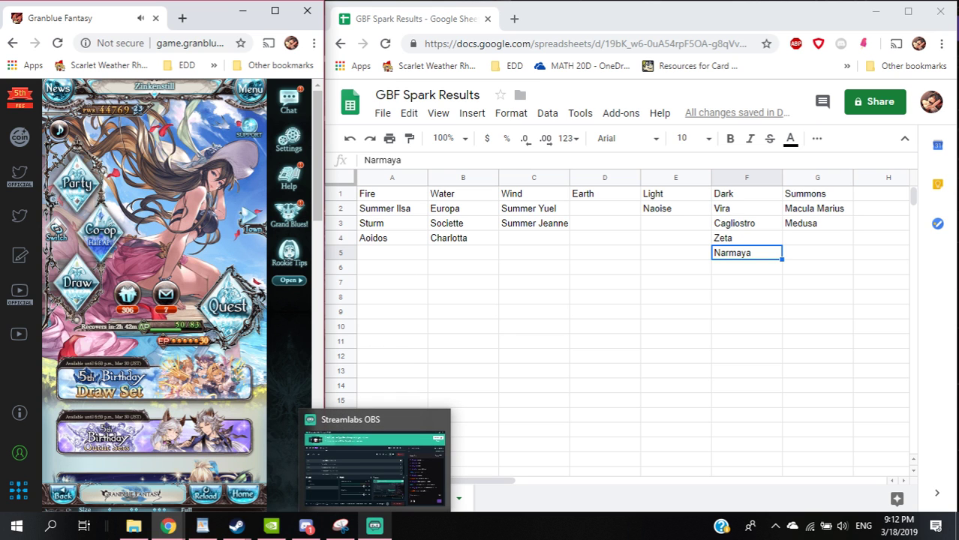
pyautogui.click(374, 467)
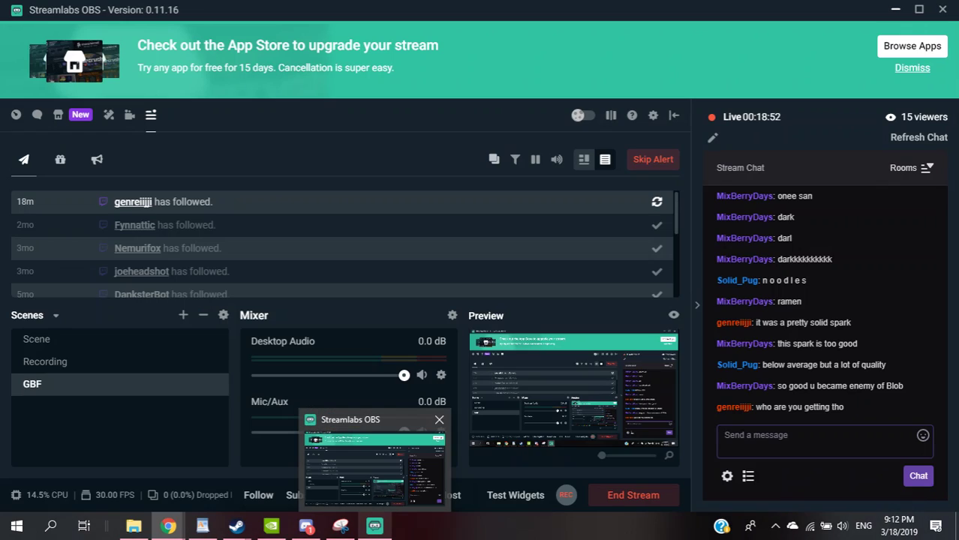
pyautogui.click(374, 467)
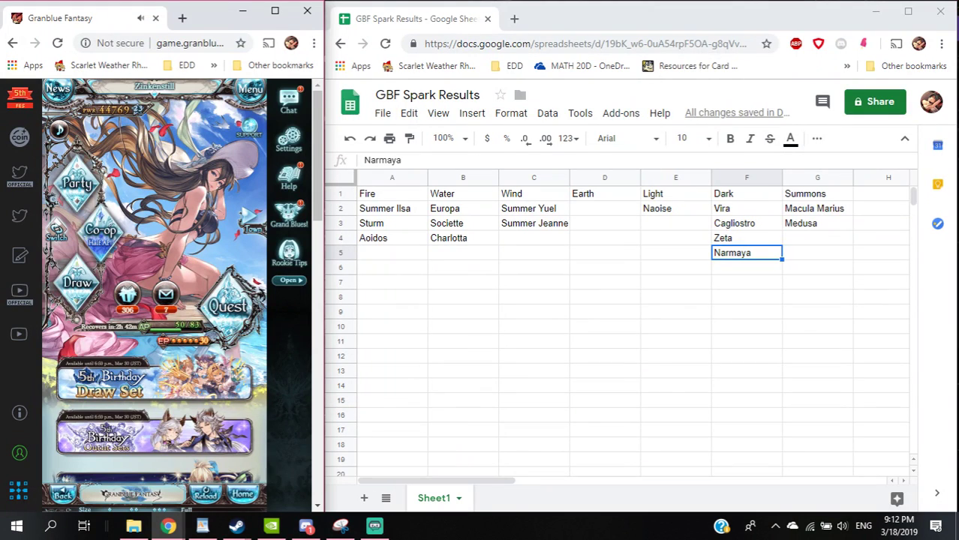
pyautogui.click(374, 525)
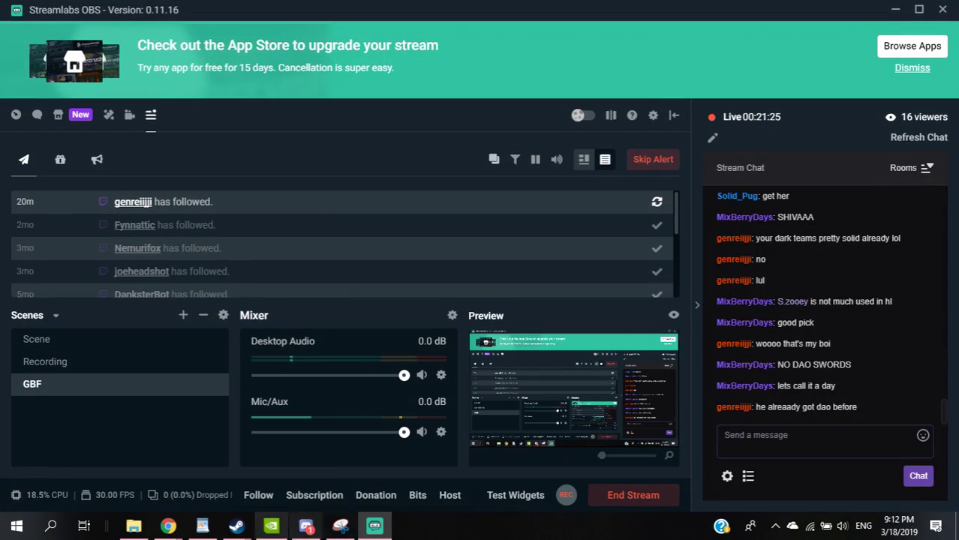